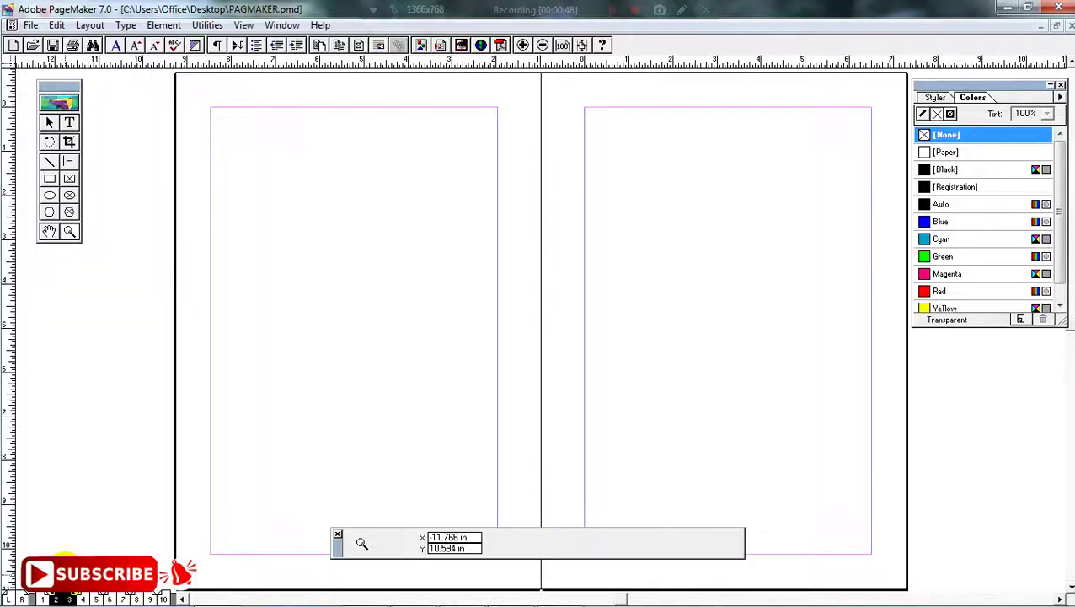
# Step: Pan the view toward the left page of the empty spread, ready to draw a rectangle
pyautogui.click(49, 231)
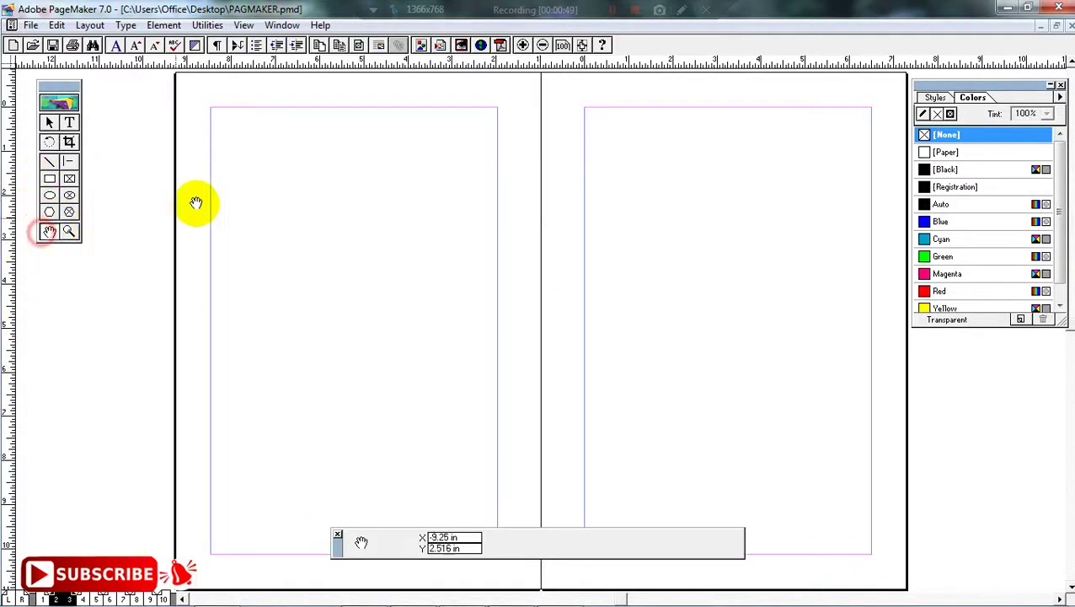
pyautogui.moveTo(182, 80)
pyautogui.mouseDown()
pyautogui.moveTo(297, 171)
pyautogui.moveTo(268, 113)
pyautogui.mouseUp()
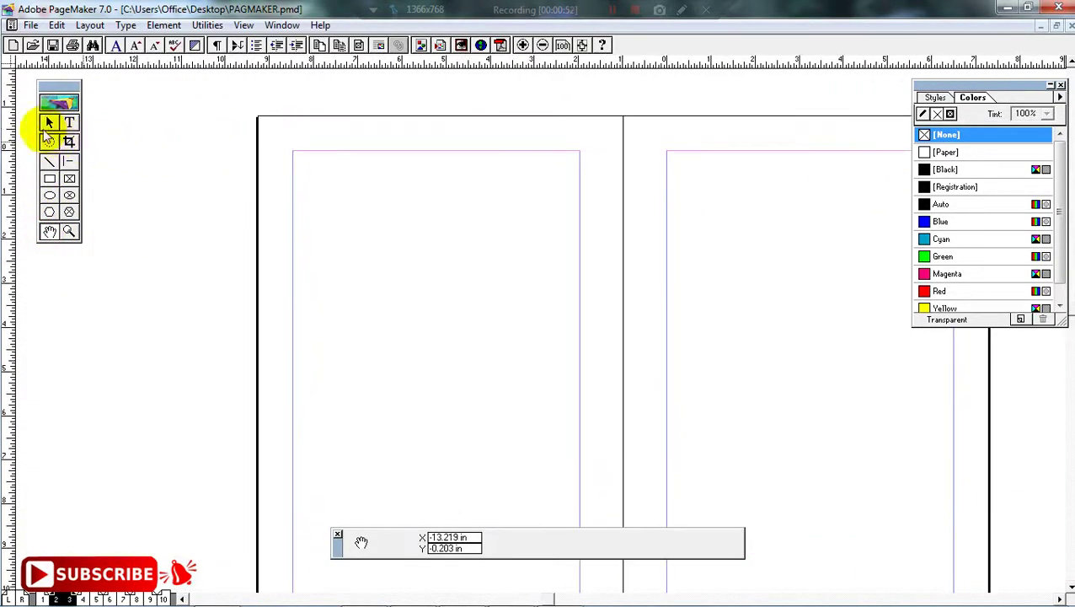
pyautogui.click(50, 178)
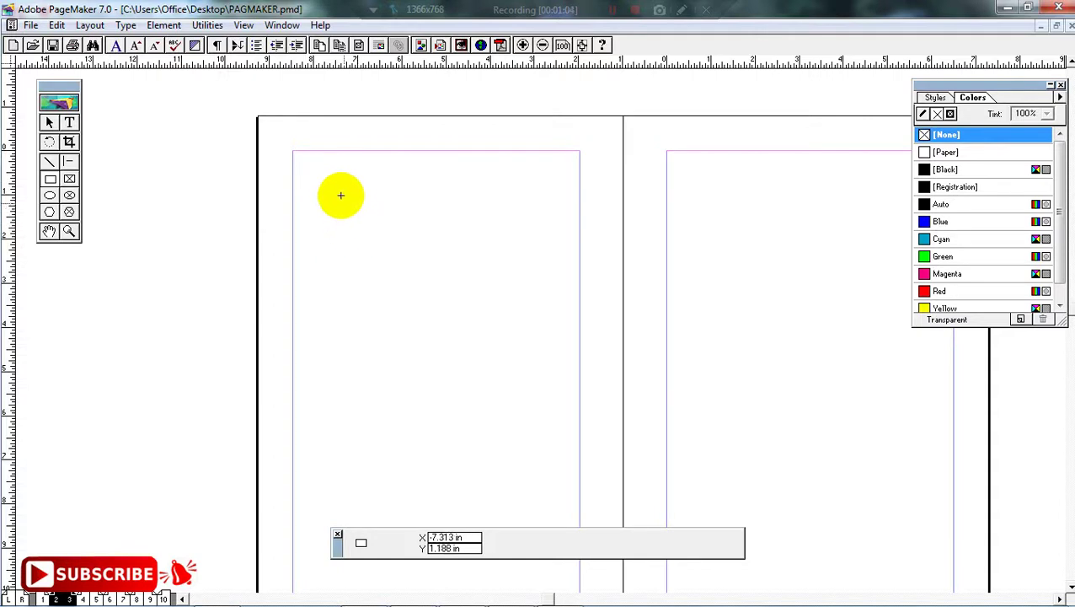
# Step: Draw a rectangle on the left page and start sizing it in the Control palette
pyautogui.moveTo(338, 192); pyautogui.dragTo(461, 226)
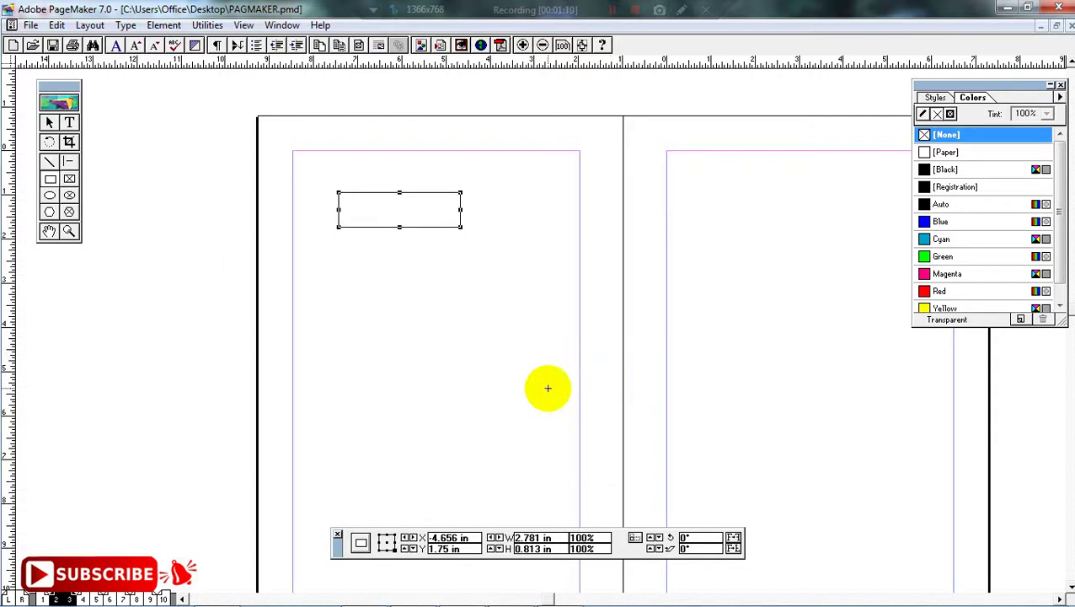
pyautogui.doubleClick(540, 538)
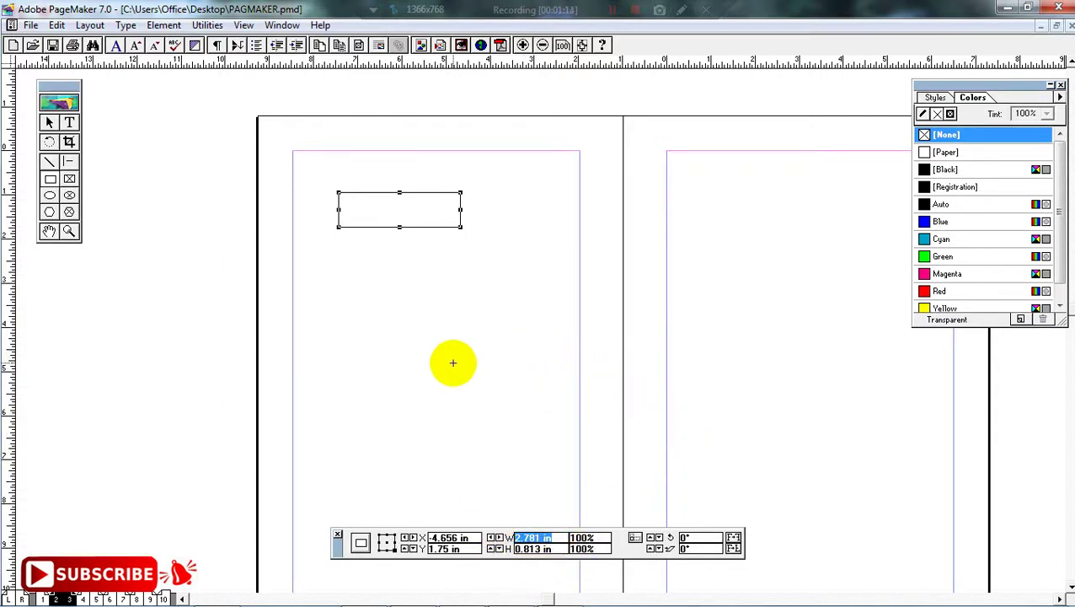
pyautogui.write('3')
pyautogui.press('Tab')
pyautogui.write('6')
pyautogui.press('Return')
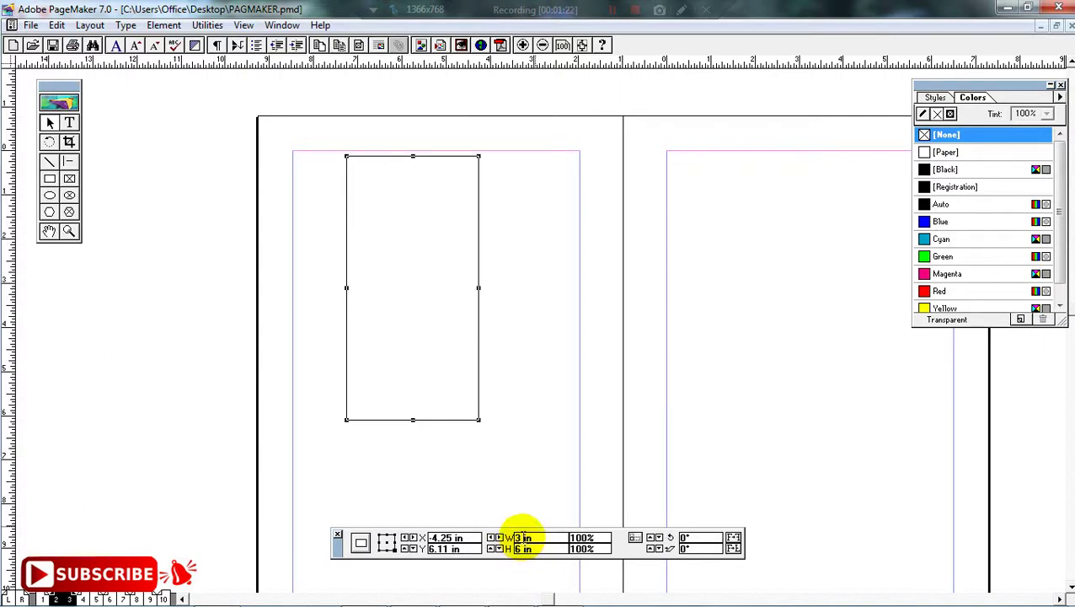
pyautogui.write('6')
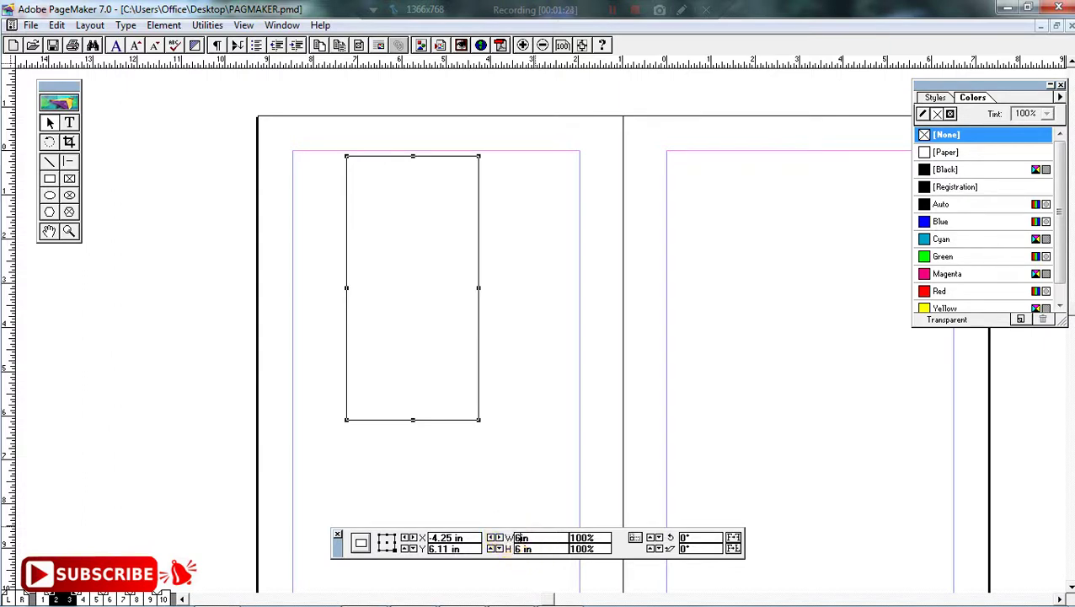
pyautogui.press('Tab')
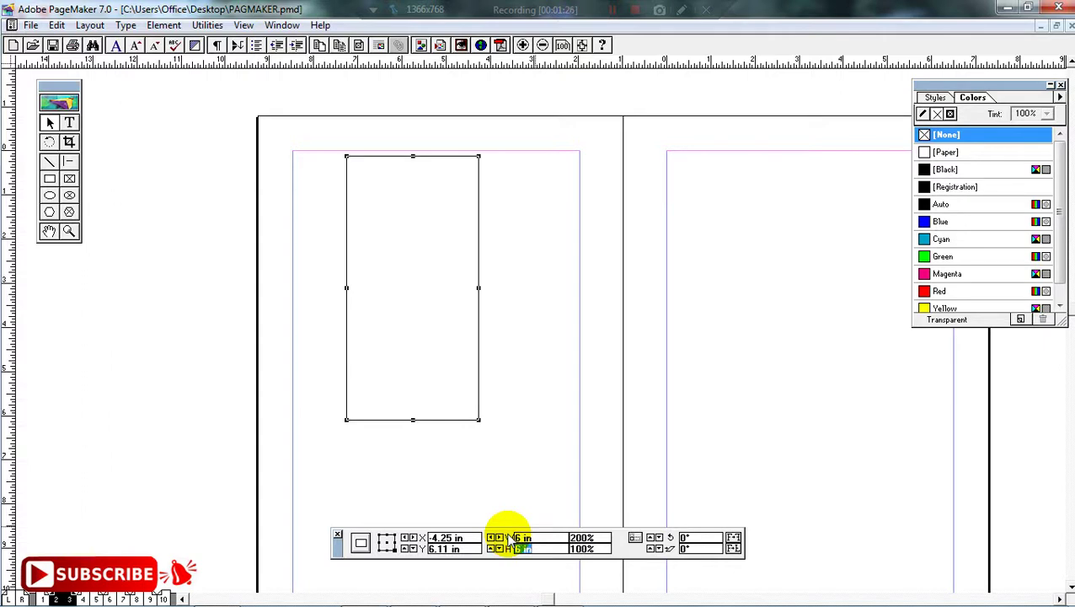
pyautogui.write('5')
pyautogui.press('Return')
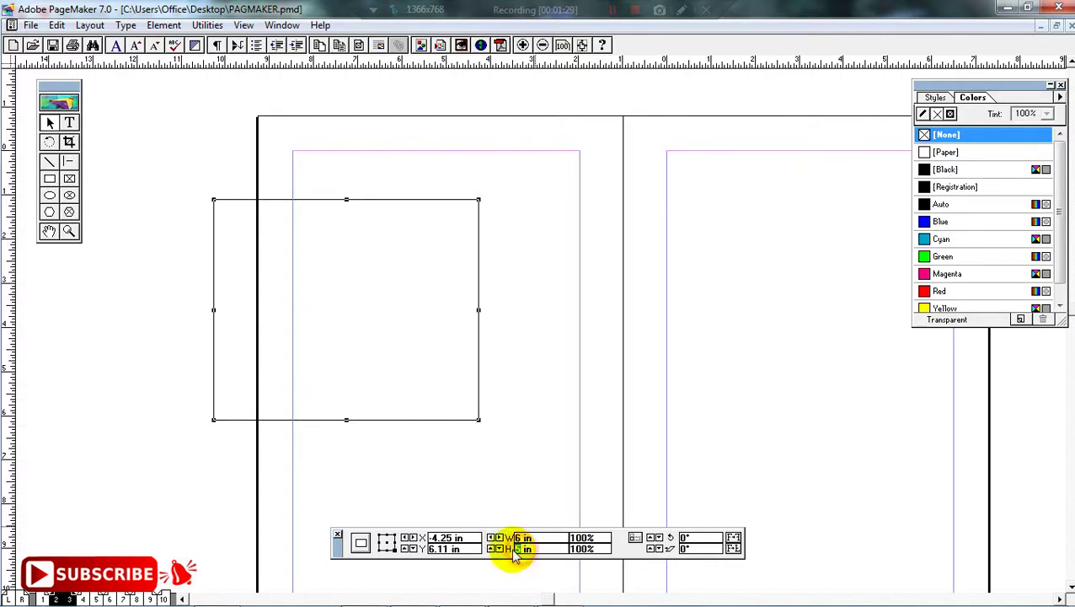
pyautogui.write('5.5')
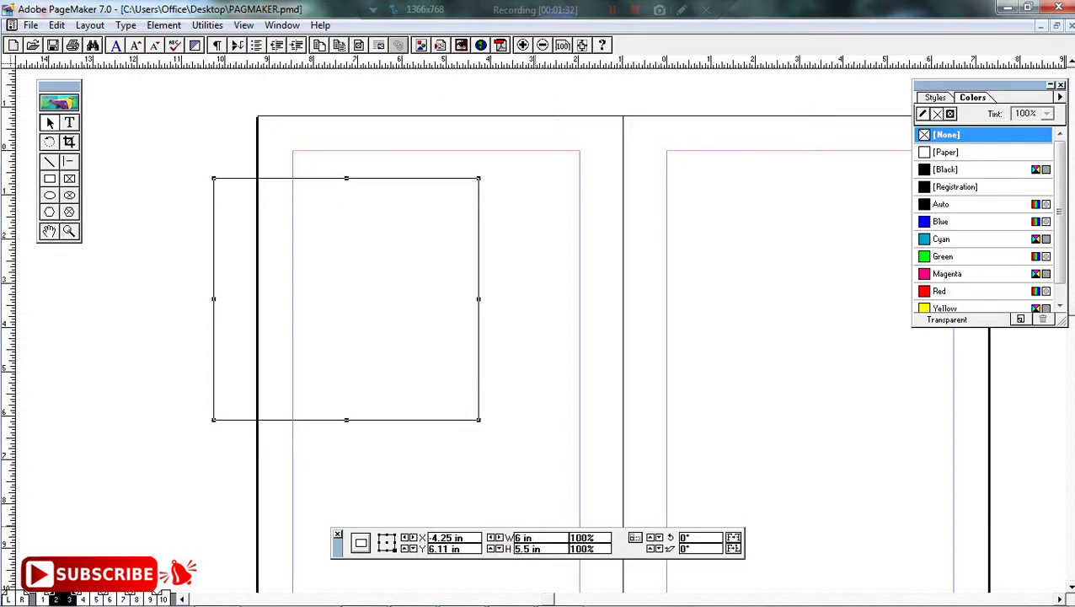
pyautogui.press('Return')
# Step: Resize the rectangle to 5.5 in wide by 3 in tall and move it toward the page top
pyautogui.doubleClick(520, 538)
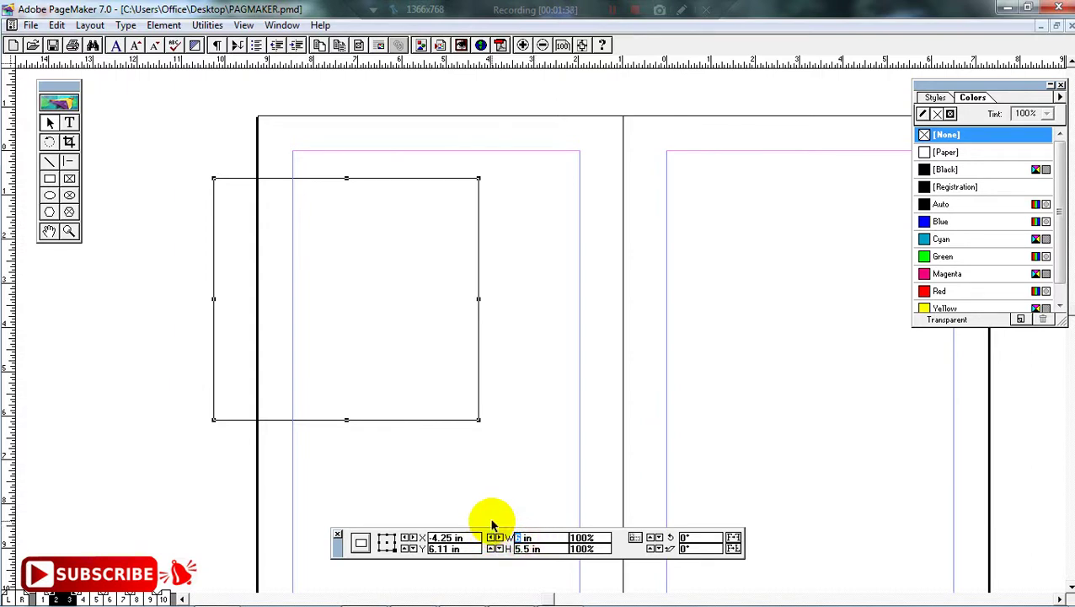
pyautogui.write('5')
pyautogui.press('BackSpace')
pyautogui.write('6.5')
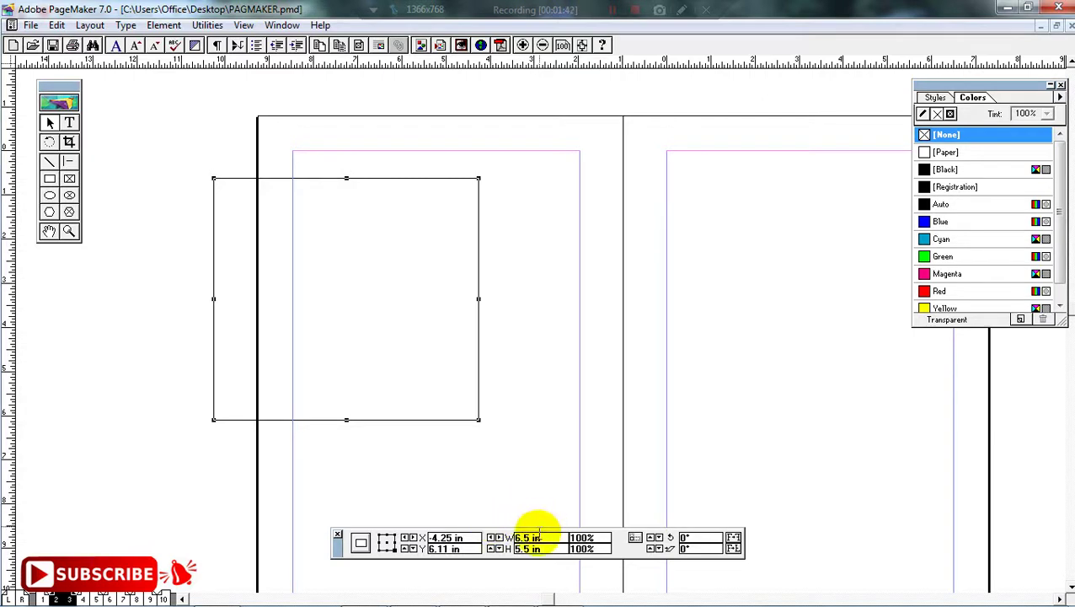
pyautogui.press('Tab')
pyautogui.write('3')
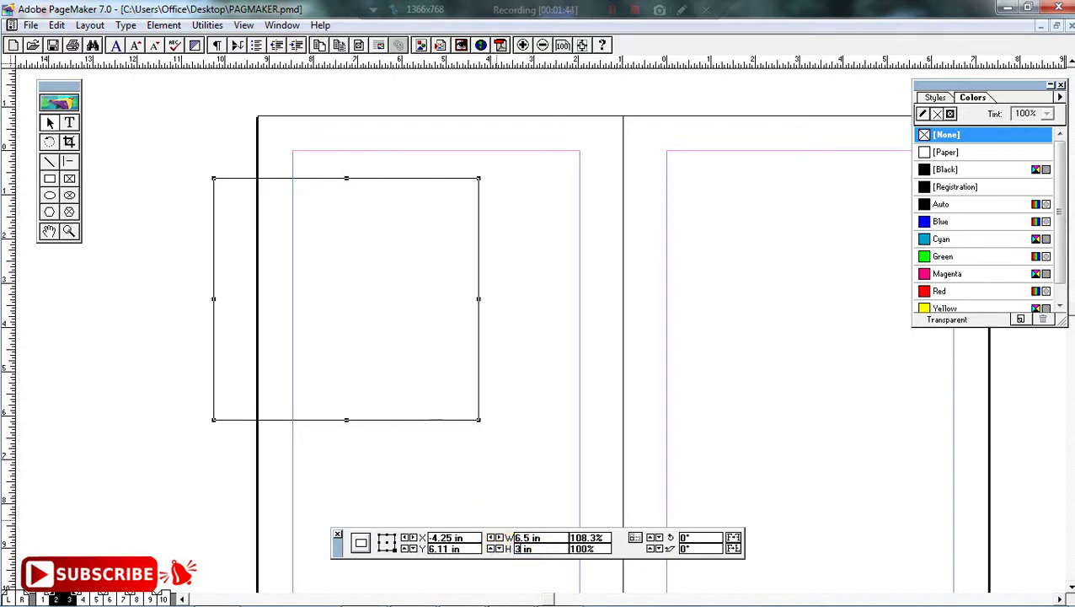
pyautogui.press('Return')
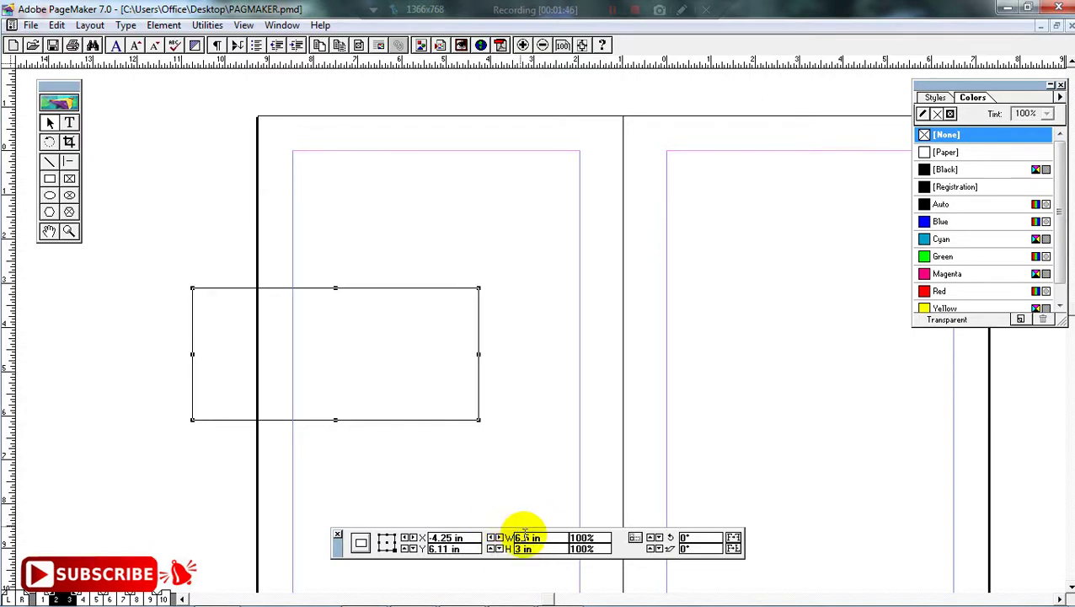
pyautogui.write('5.5')
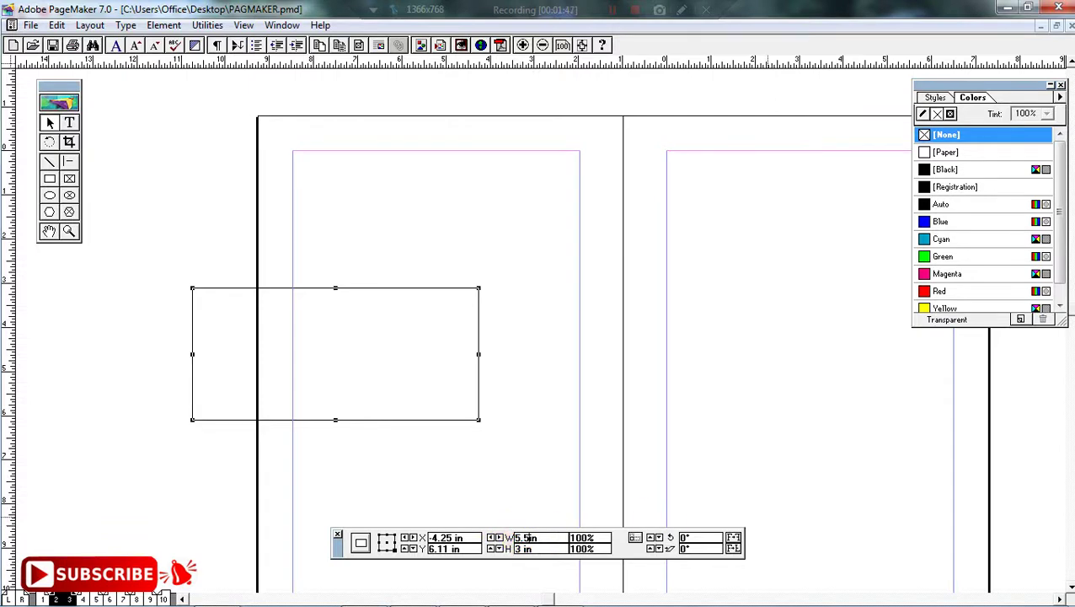
pyautogui.press('Return')
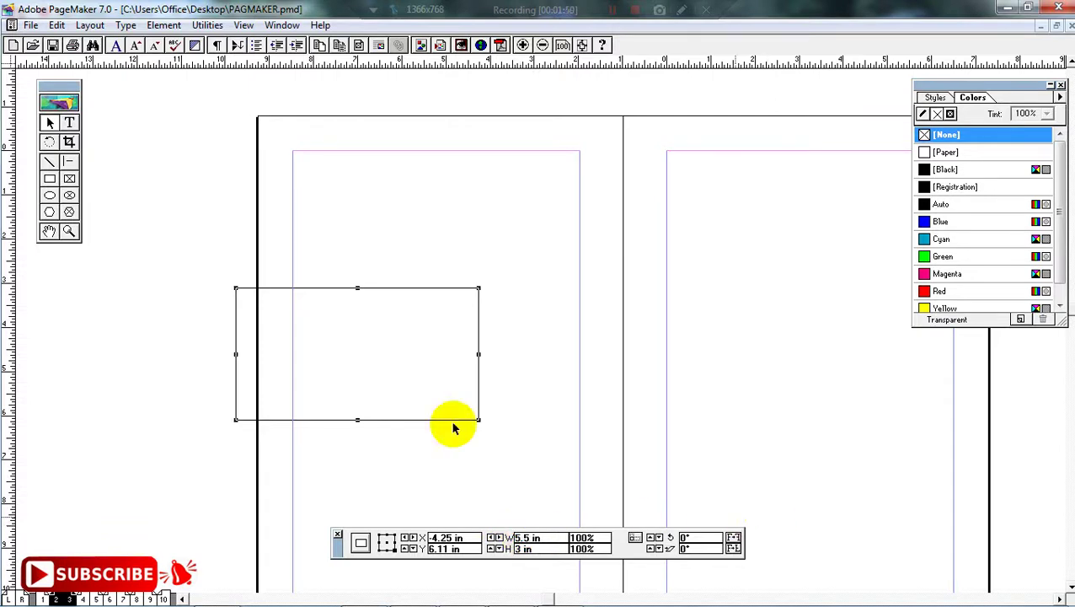
pyautogui.moveTo(324, 288)
pyautogui.mouseDown()
pyautogui.moveTo(385, 257)
pyautogui.moveTo(403, 185)
pyautogui.mouseUp()
# Step: Browse the Element menu without choosing anything, then zoom to Actual Size on the rectangle
pyautogui.click(157, 30)
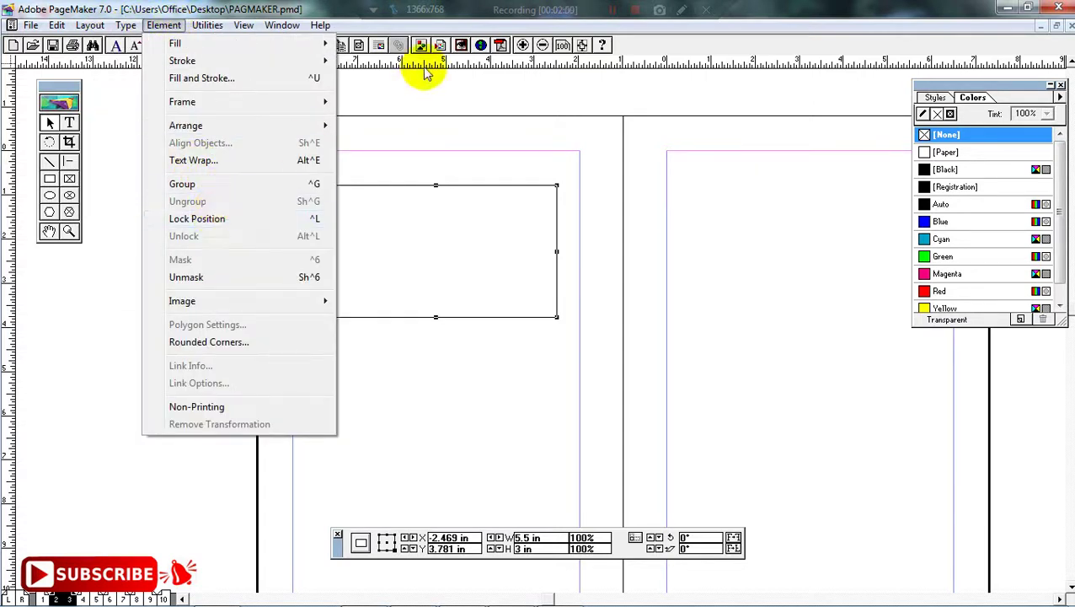
pyautogui.click(312, 8)
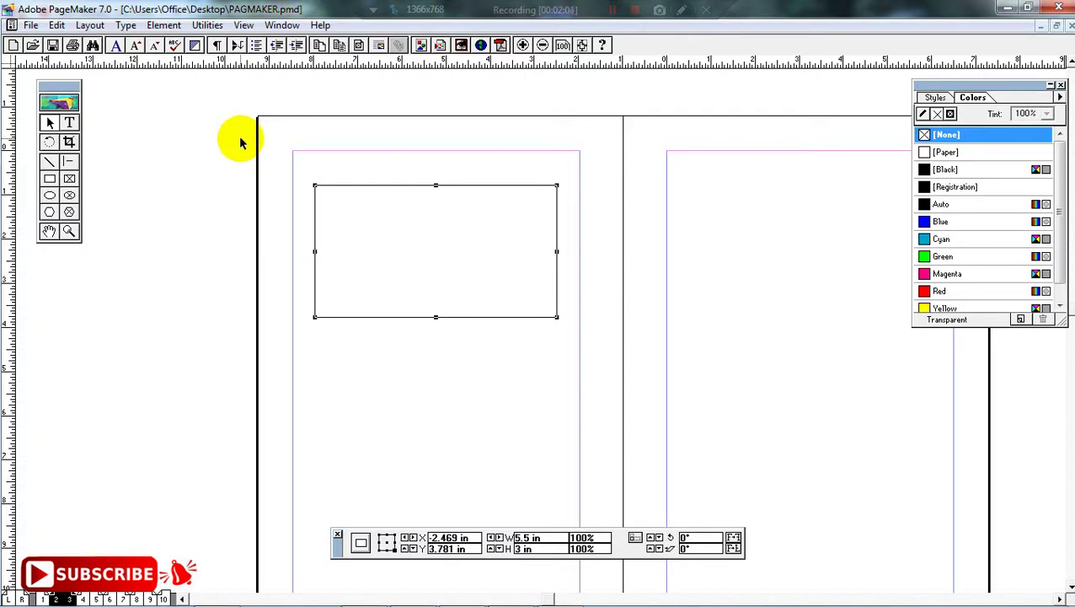
pyautogui.rightClick(220, 148)
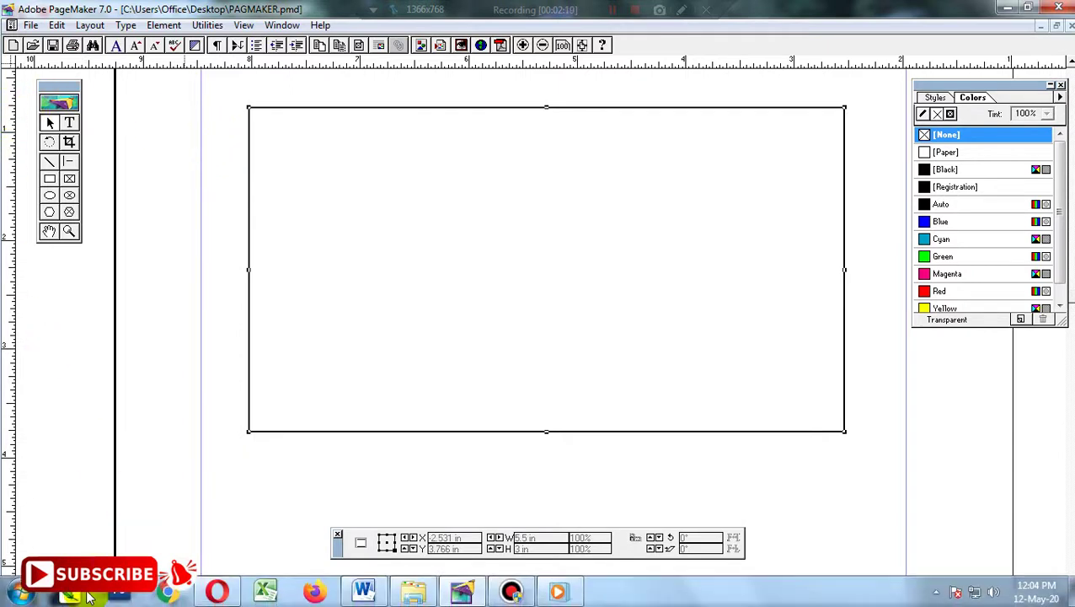
# Step: On page 1, move the blue banner box and its COMPUTER CENTRE text up together
pyautogui.click(42, 598)
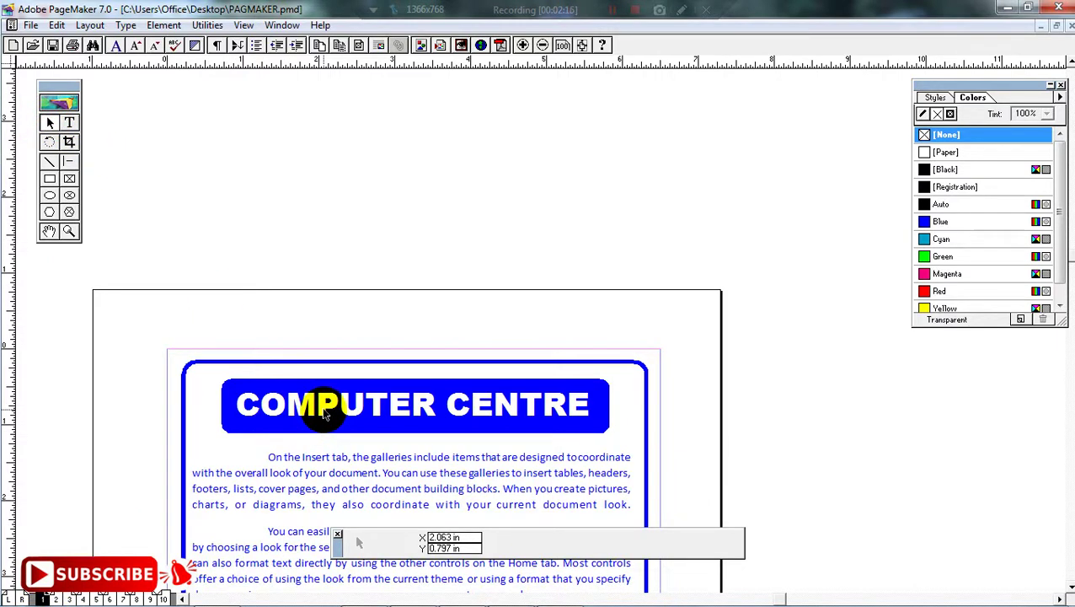
pyautogui.moveTo(201, 317)
pyautogui.mouseDown()
pyautogui.moveTo(246, 455)
pyautogui.moveTo(620, 439)
pyautogui.mouseUp()
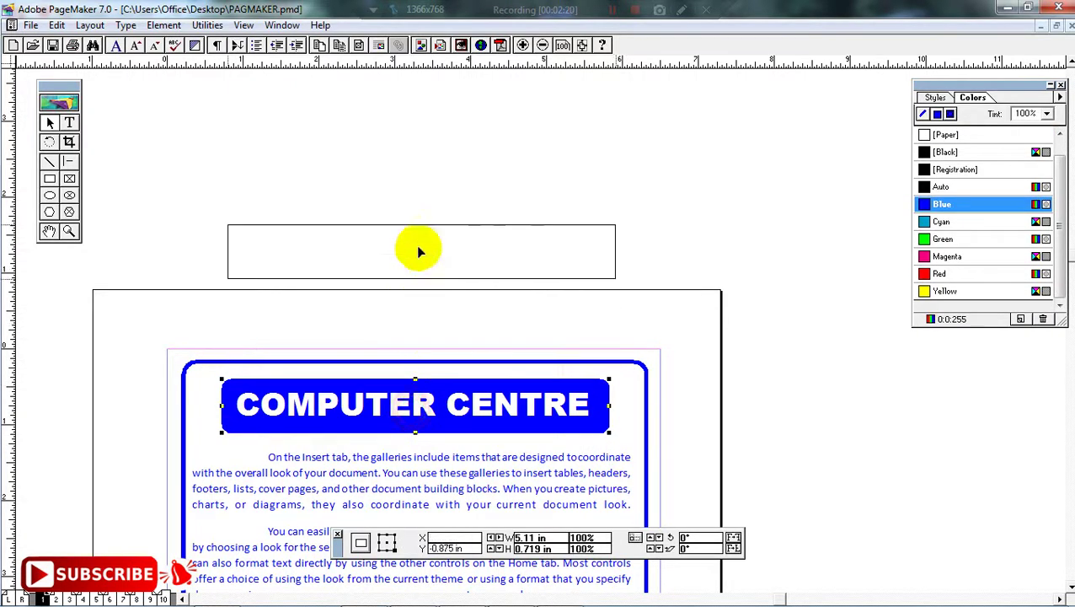
pyautogui.moveTo(413, 412); pyautogui.dragTo(424, 224)
pyautogui.click(197, 317)
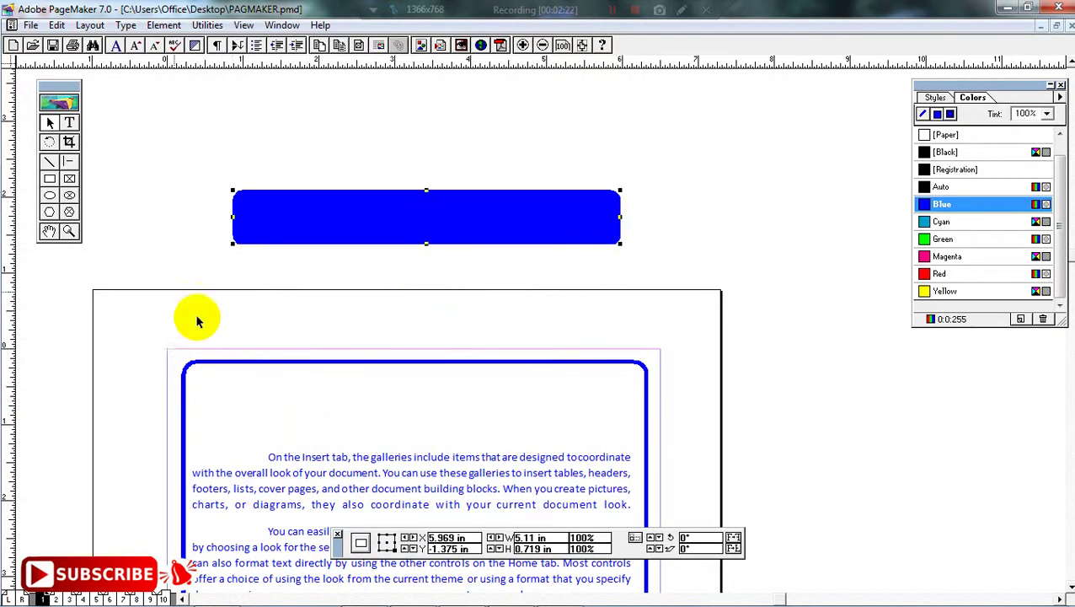
pyautogui.click(377, 408)
pyautogui.moveTo(376, 407); pyautogui.dragTo(367, 218)
# Step: Back on page 3, zoom out and bring the COMPUTER CENTRE banner into the card rectangle
pyautogui.click(71, 599)
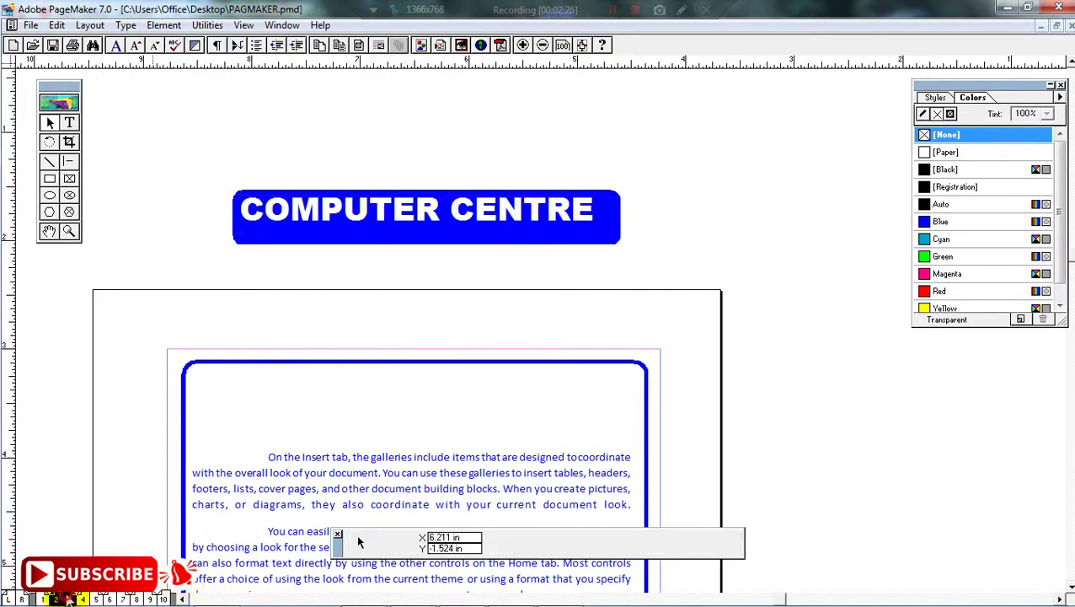
pyautogui.click(1068, 64)
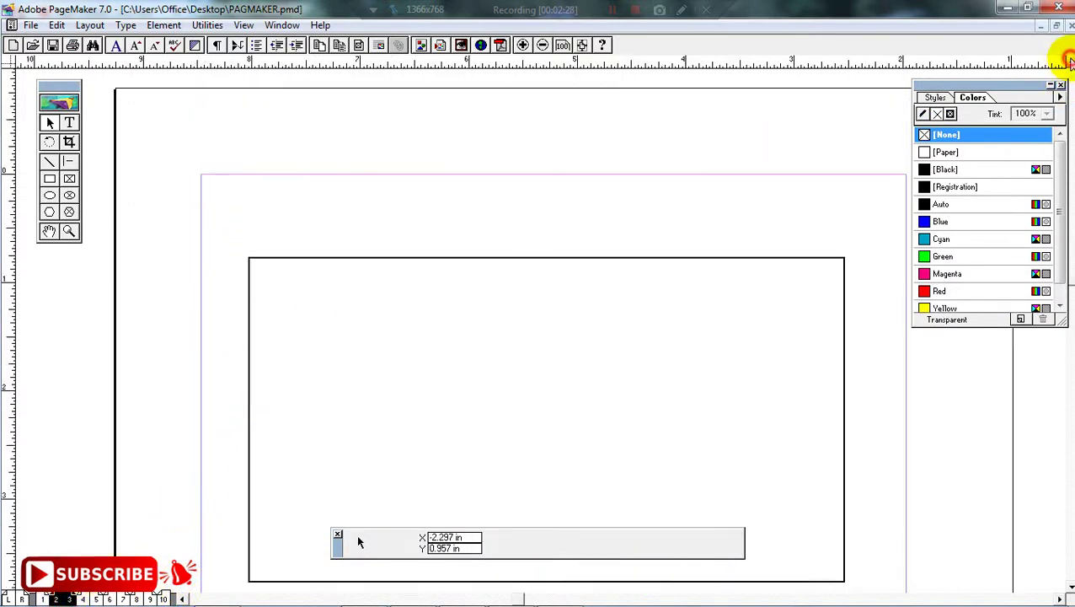
pyautogui.hotkey('ctrl', '-')
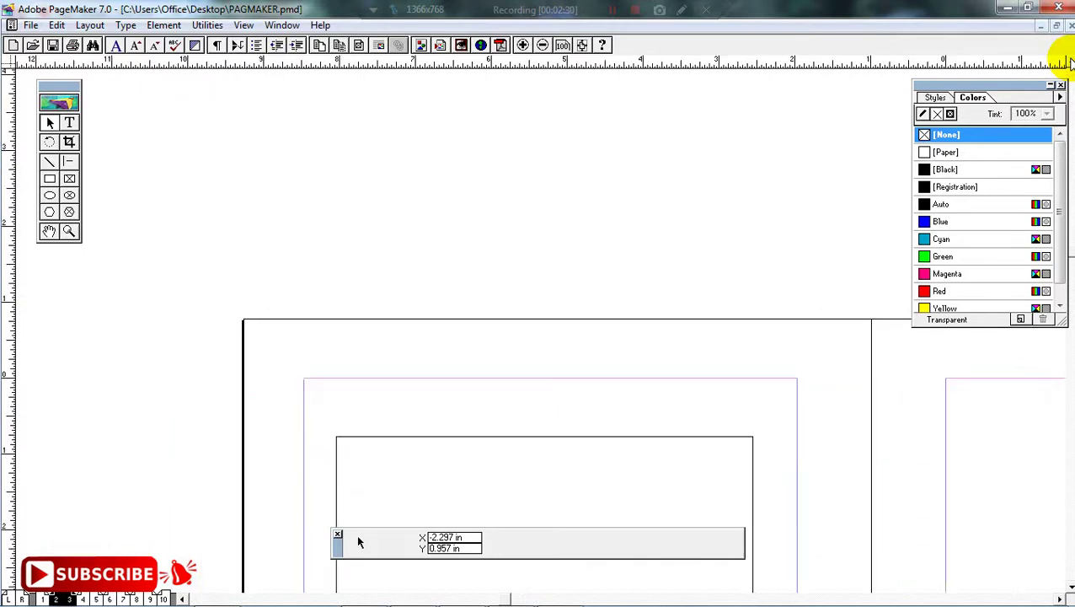
pyautogui.hotkey('ctrl', '-')
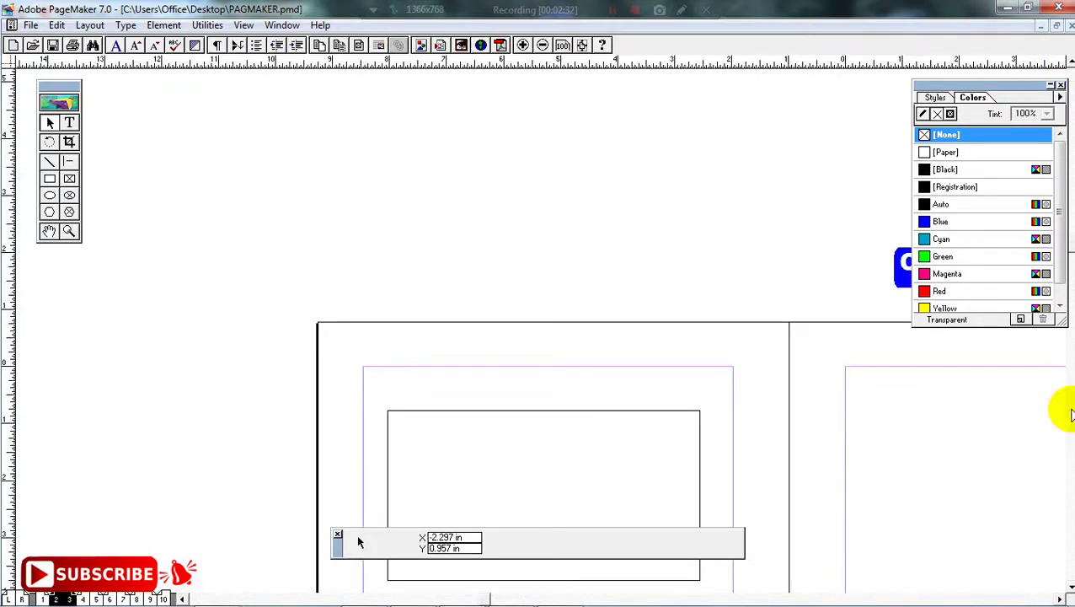
pyautogui.click(1063, 598)
pyautogui.click(1061, 595)
pyautogui.moveTo(554, 230); pyautogui.dragTo(902, 308)
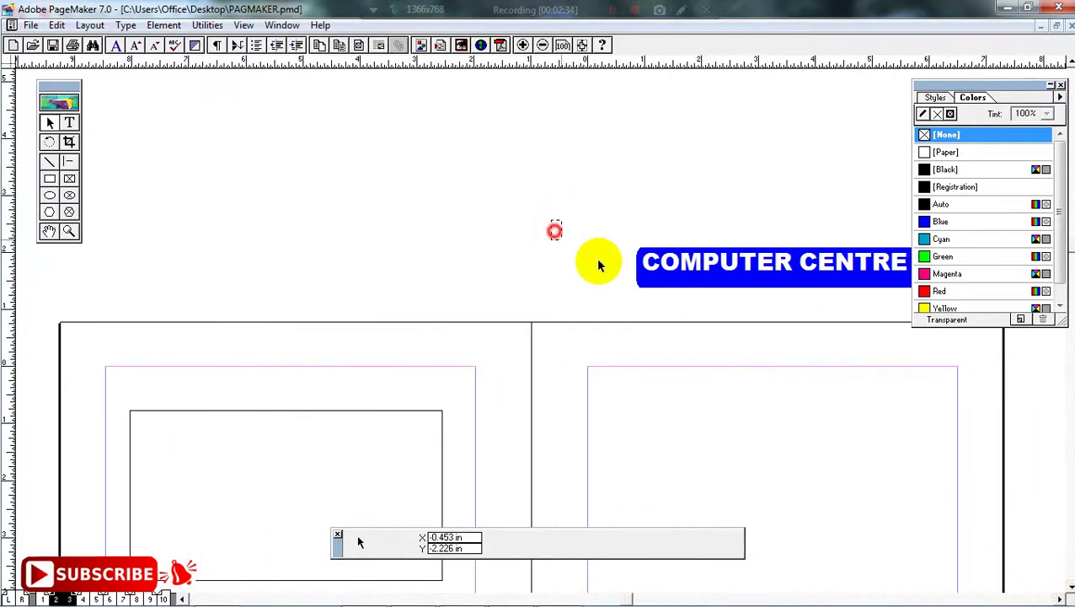
pyautogui.moveTo(665, 263); pyautogui.dragTo(188, 438)
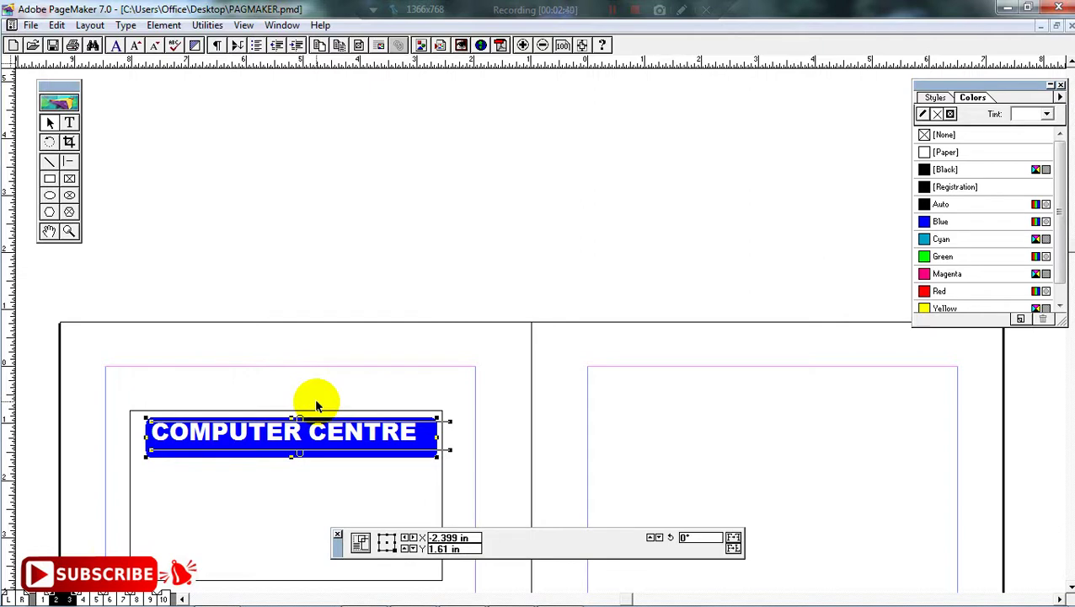
# Step: Nudge the heading text block and narrow its edges to sit within the banner
pyautogui.hotkey('ctrl', '1')
pyautogui.click(568, 171)
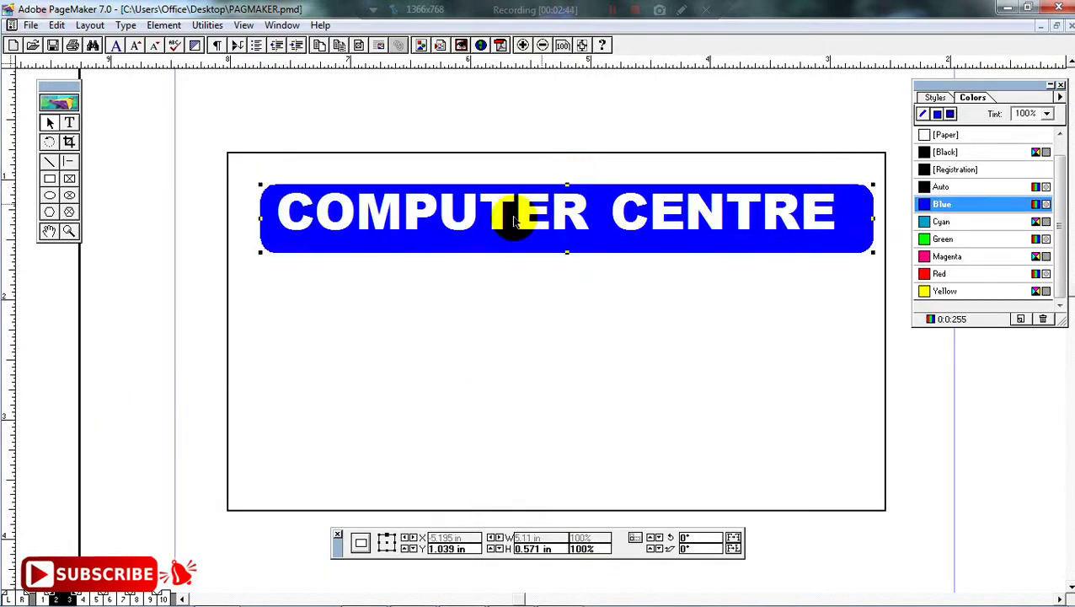
pyautogui.click(371, 208)
pyautogui.moveTo(370, 208); pyautogui.dragTo(376, 217)
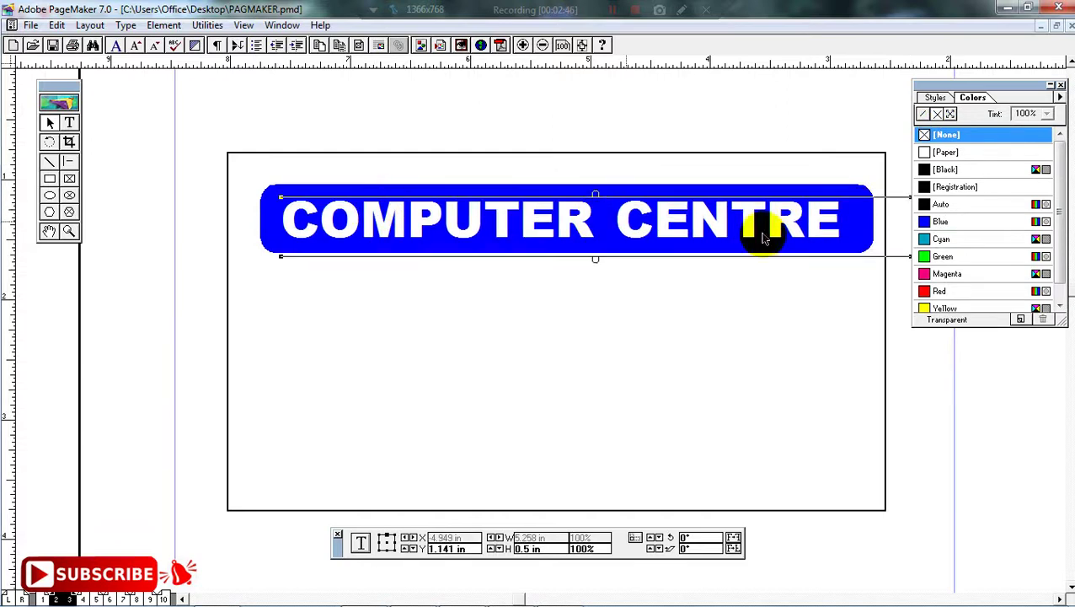
pyautogui.moveTo(910, 257); pyautogui.dragTo(877, 257)
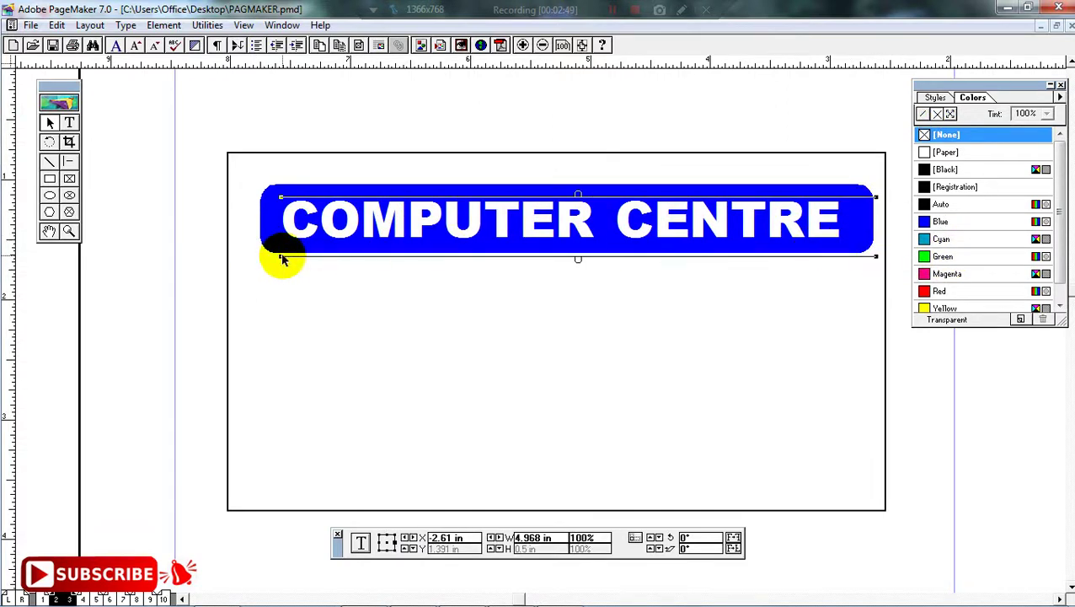
pyautogui.moveTo(279, 256); pyautogui.dragTo(268, 256)
# Step: Select the whole COMPUTER CENTRE heading text with the Text tool
pyautogui.click(70, 122)
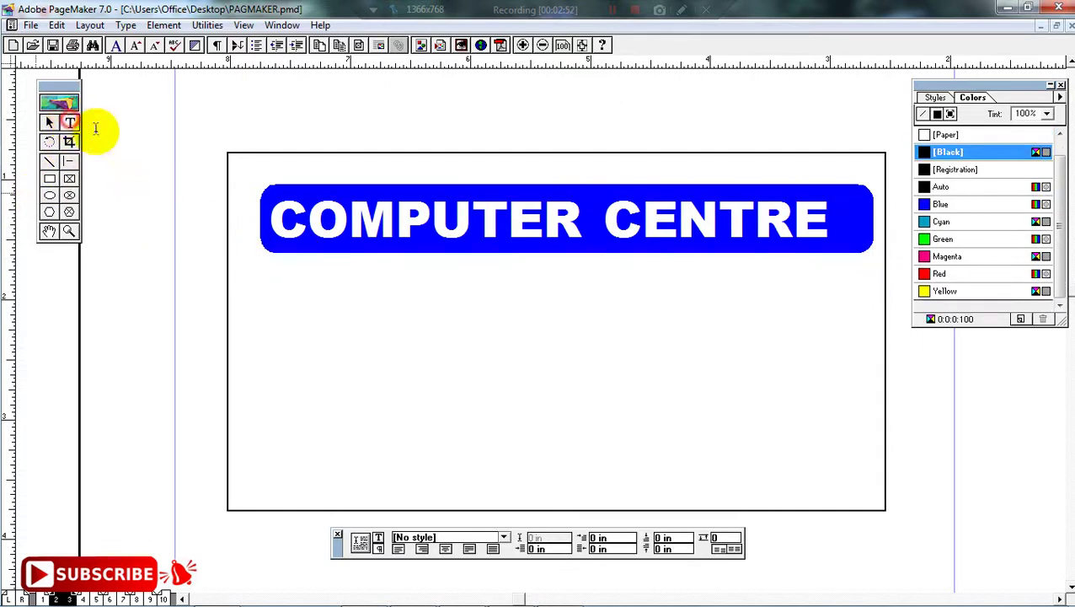
pyautogui.tripleClick(487, 217)
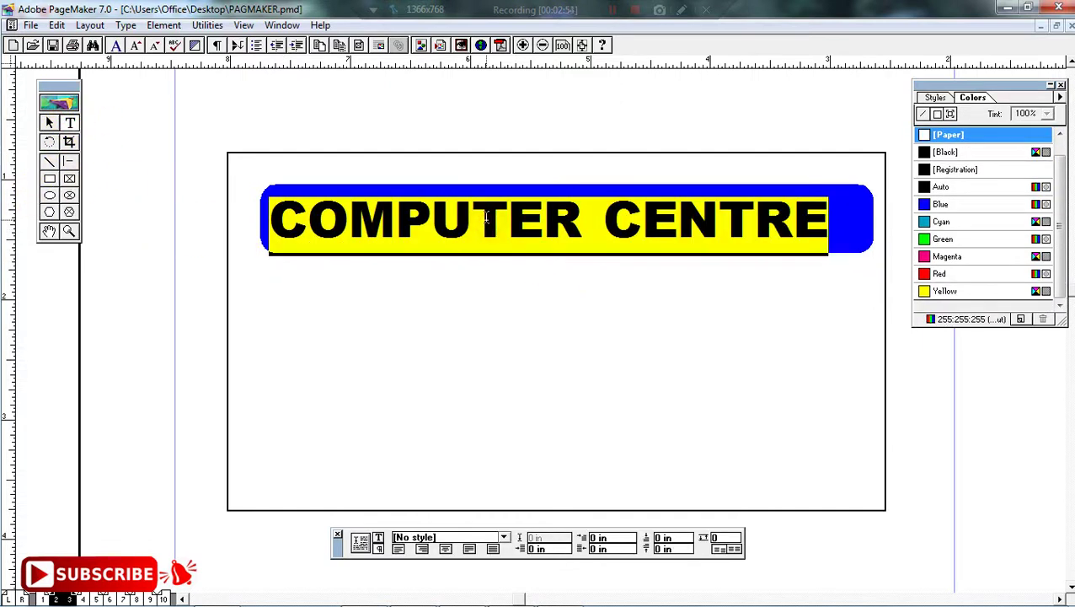
pyautogui.hotkey('ctrl', 'shift', 'v')
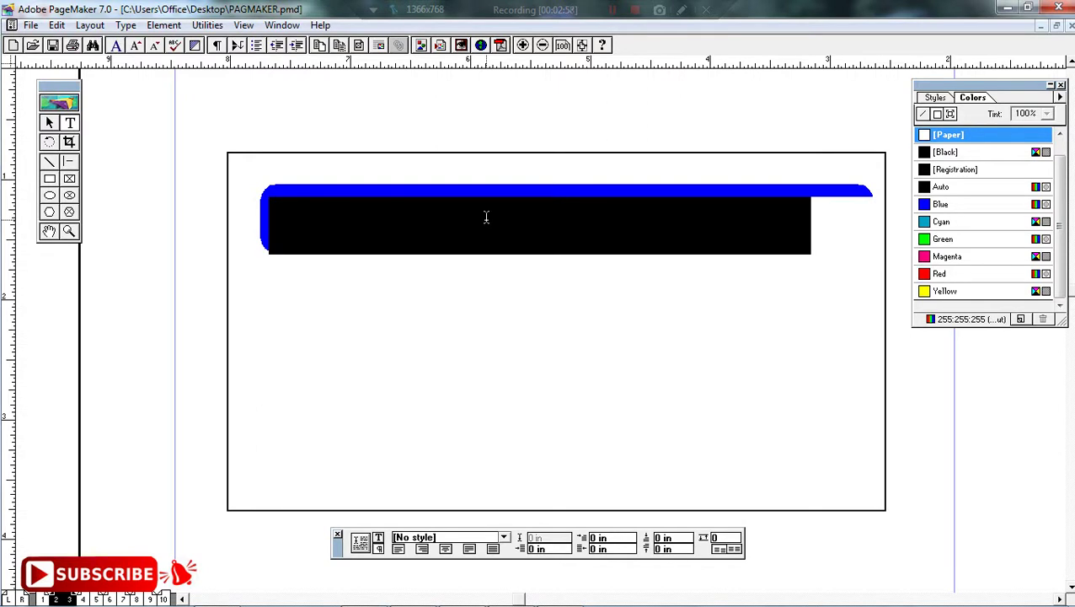
pyautogui.click(49, 122)
pyautogui.moveTo(273, 213); pyautogui.dragTo(211, 189)
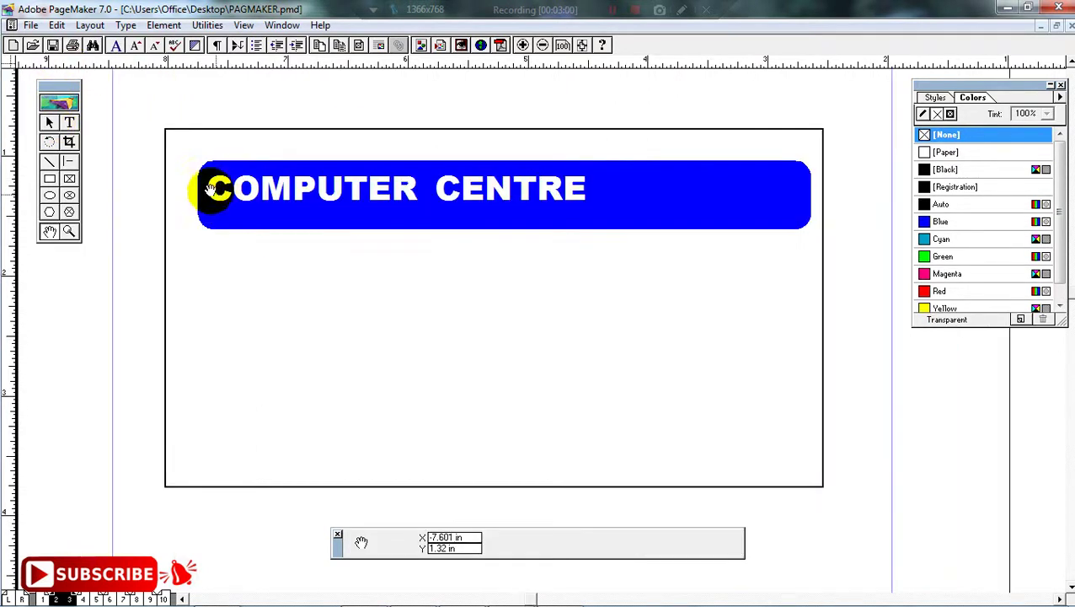
pyautogui.click(69, 123)
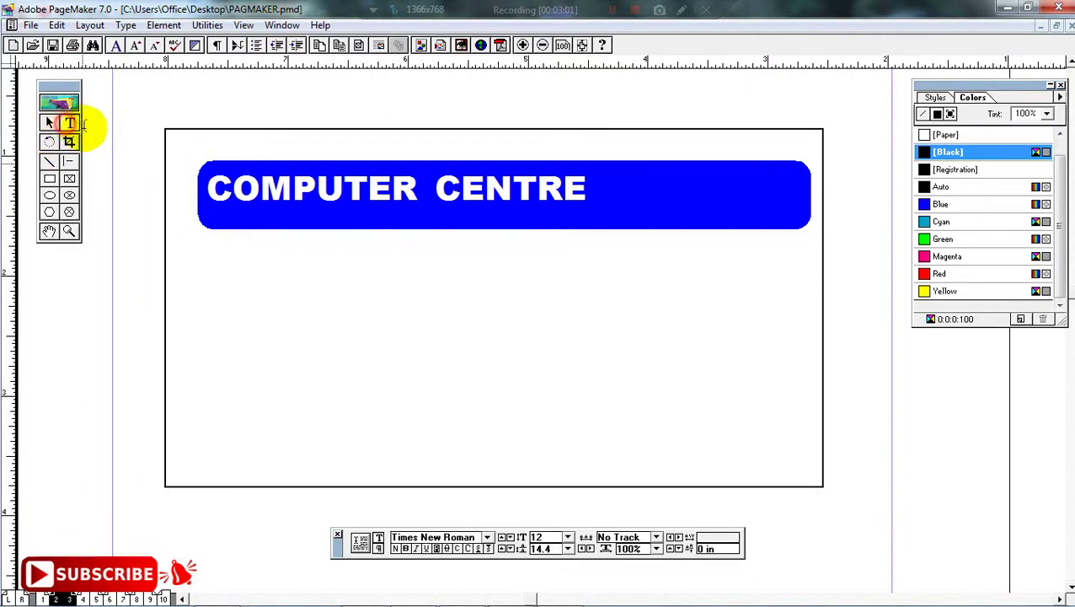
pyautogui.tripleClick(221, 183)
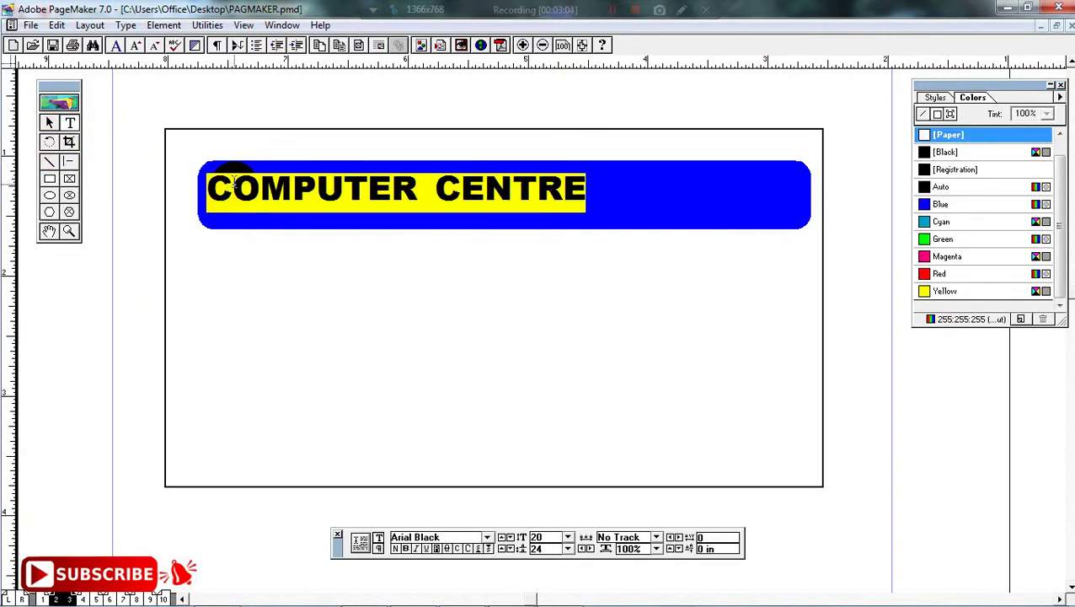
# Step: Type 'mAHESWARA yOUTH cOMPUTER' over the heading, with the last word wrapping to a new line
pyautogui.click(234, 182)
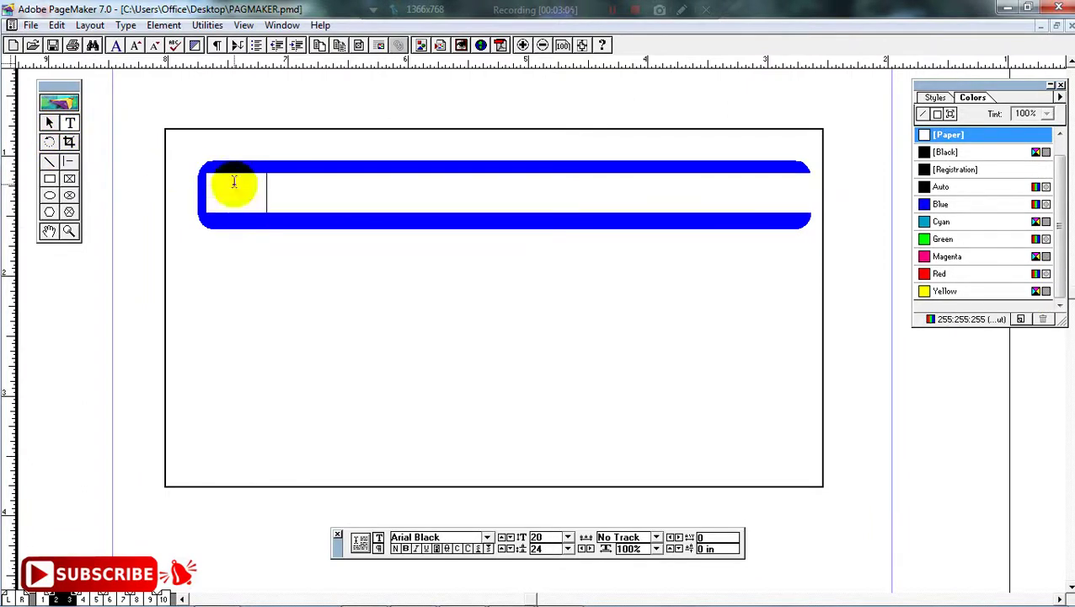
pyautogui.press('Right')
pyautogui.press('Right')
pyautogui.press('Right')
pyautogui.press('Right')
pyautogui.press('Right')
pyautogui.press('Right')
pyautogui.press('Right')
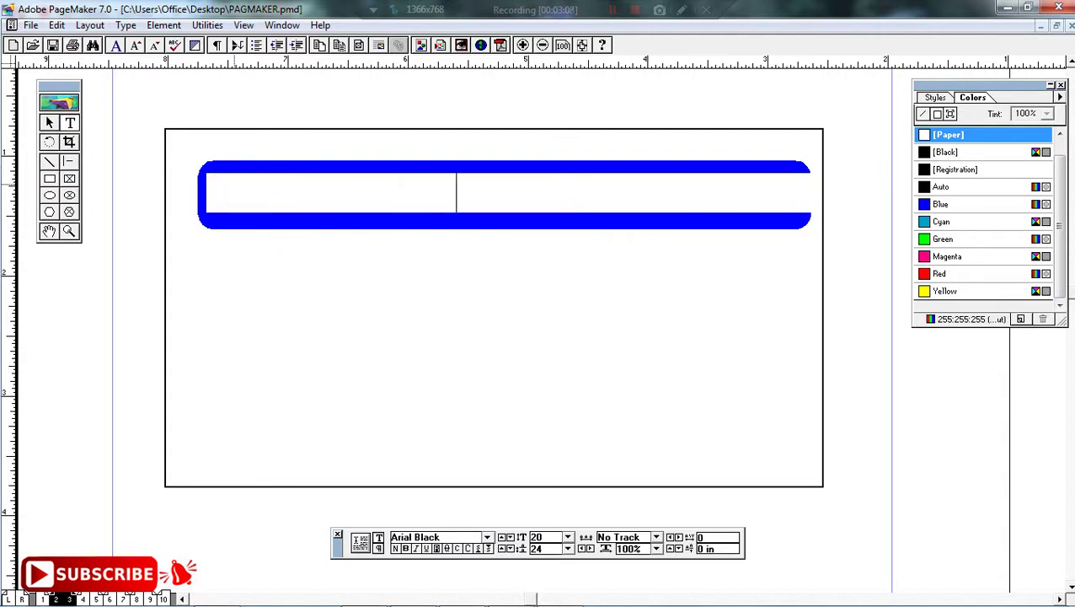
pyautogui.press('Right')
pyautogui.press('Right')
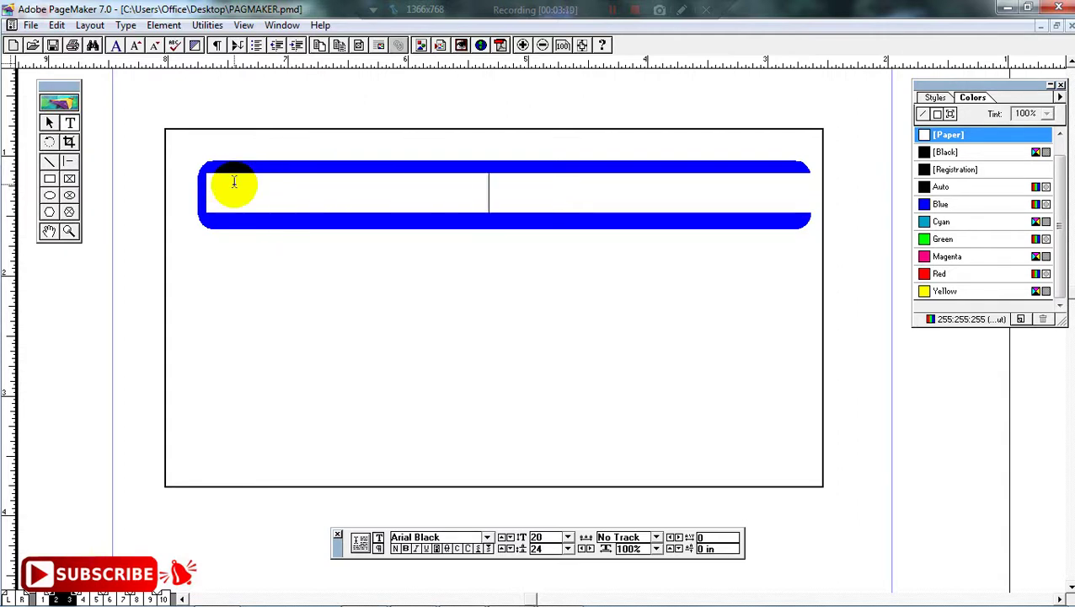
pyautogui.press('Right')
pyautogui.press('Right')
pyautogui.press('Right')
pyautogui.press('Right')
pyautogui.press('Right')
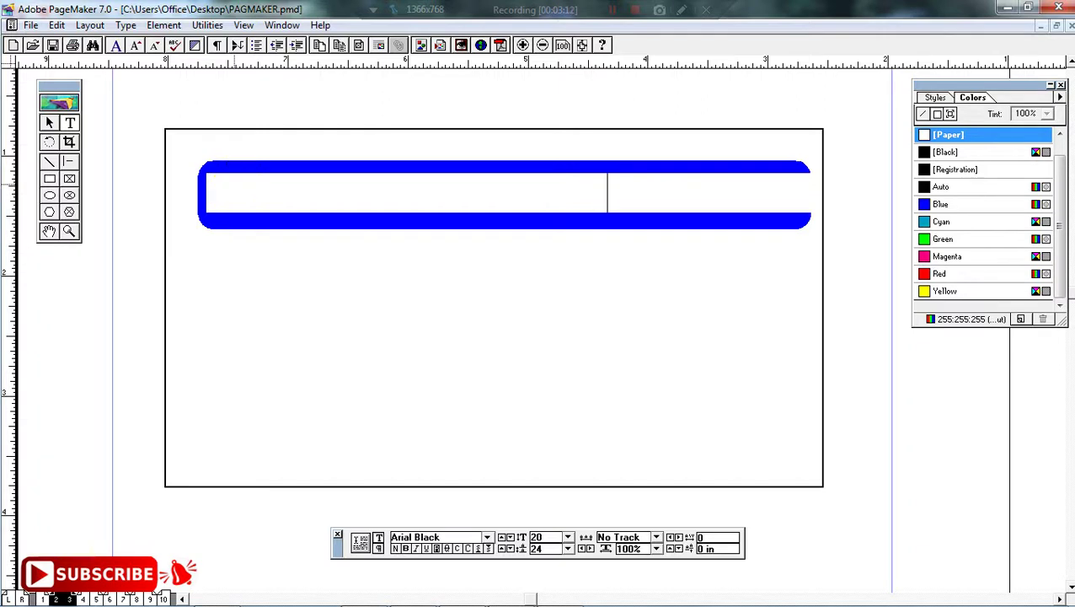
pyautogui.press('Right')
pyautogui.press('Right')
pyautogui.press('Right')
pyautogui.press('Right')
pyautogui.press('Right')
pyautogui.press('Right')
pyautogui.press('Return')
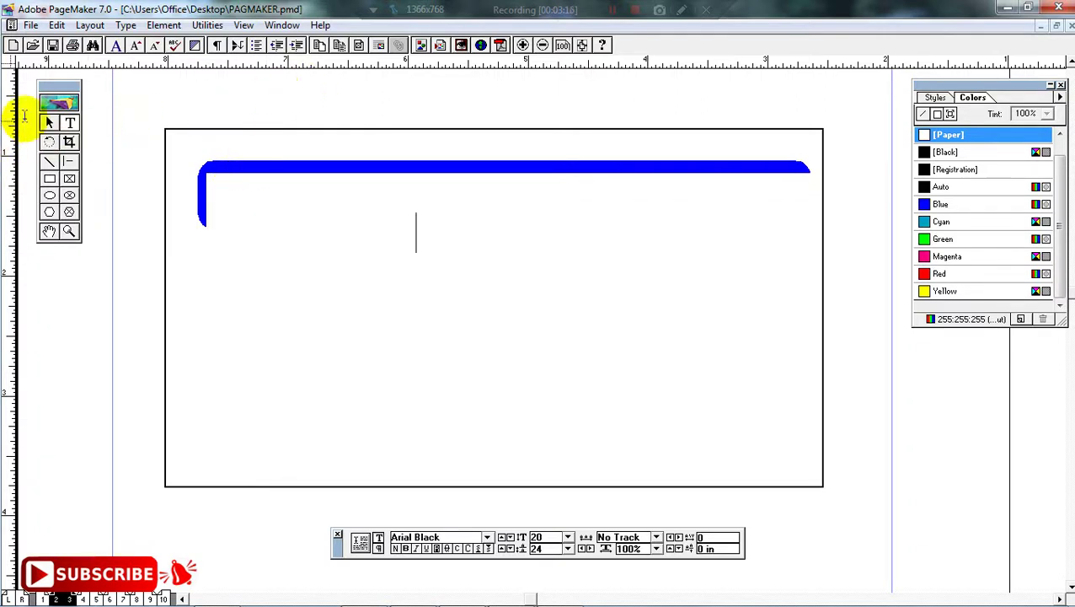
# Step: Shift the view up and select the lowercase 'm' at the start of the heading
pyautogui.click(48, 122)
pyautogui.click(49, 230)
pyautogui.moveTo(574, 367)
pyautogui.mouseDown()
pyautogui.moveTo(574, 303)
pyautogui.moveTo(502, 243)
pyautogui.moveTo(489, 271)
pyautogui.mouseUp()
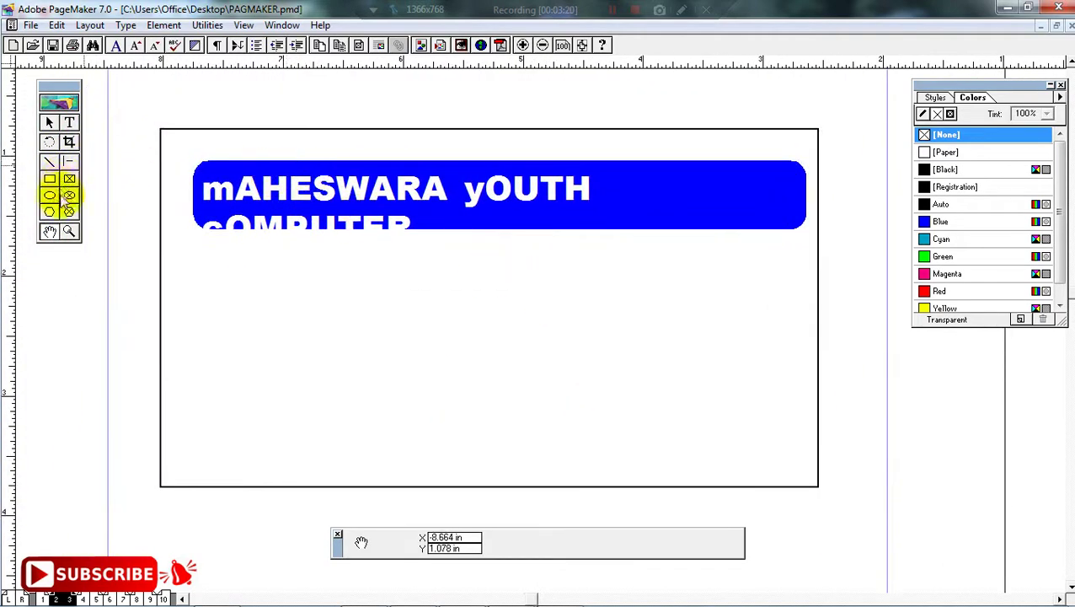
pyautogui.click(69, 123)
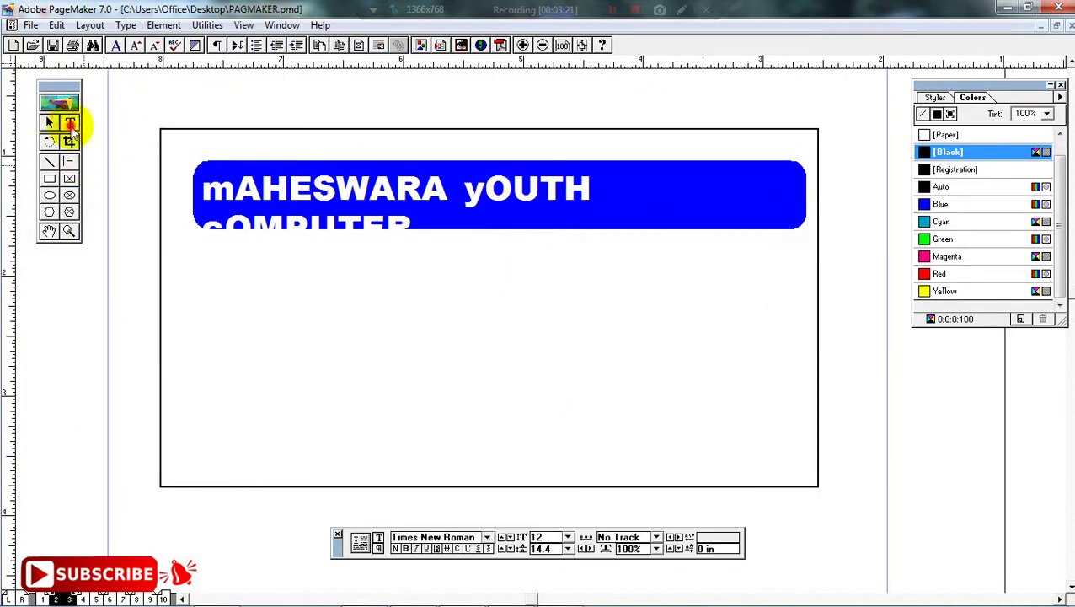
pyautogui.moveTo(202, 187); pyautogui.dragTo(234, 189)
# Step: Widen the heading text block so MAHESWARA YOUTH COMPUTER fits on one line
pyautogui.click(193, 189)
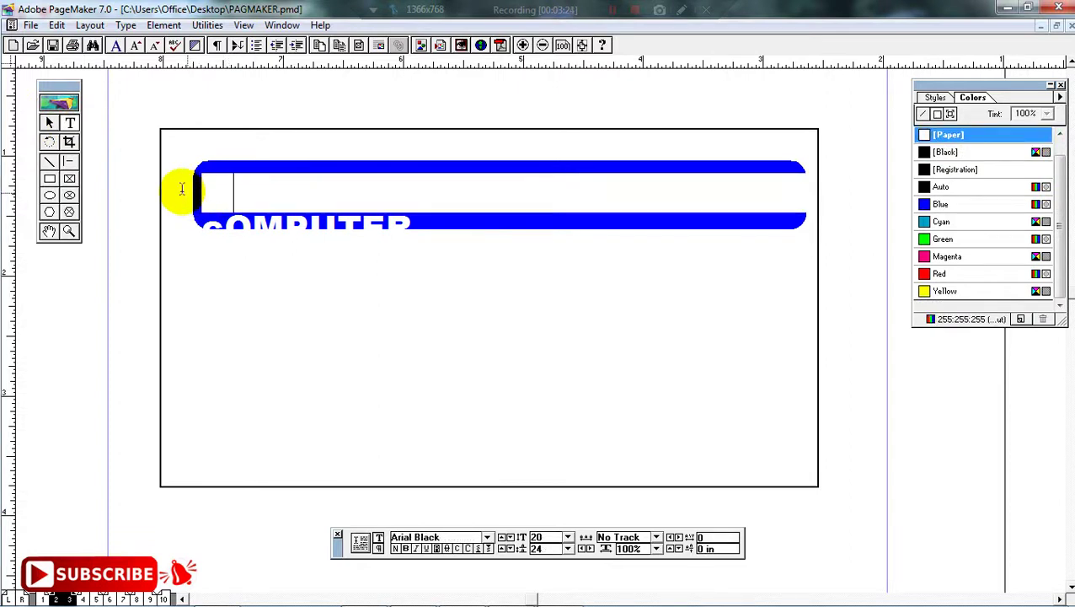
pyautogui.click(49, 123)
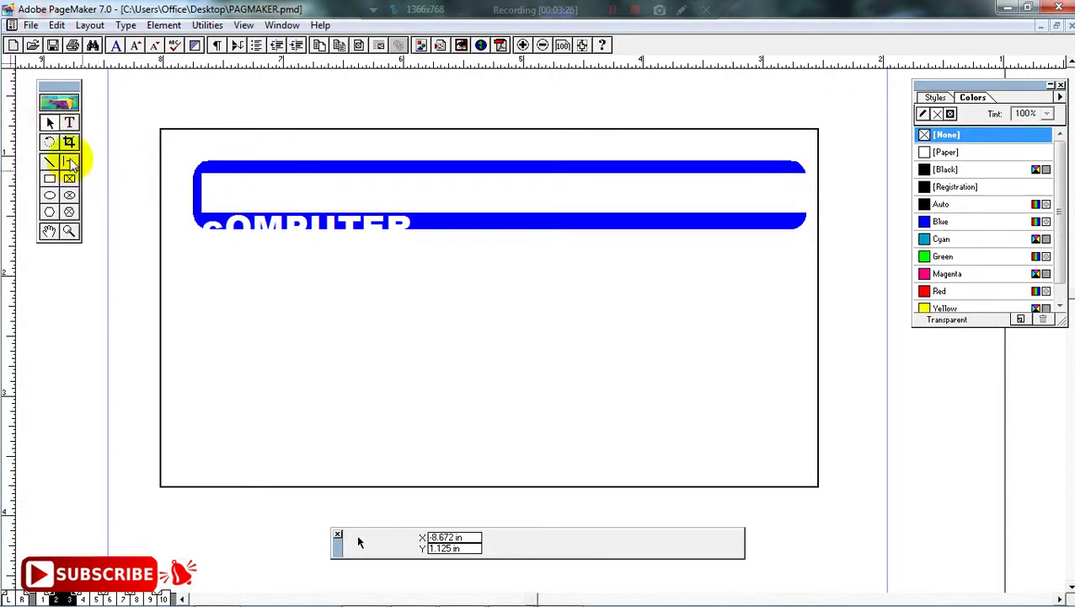
pyautogui.click(48, 231)
pyautogui.moveTo(438, 362)
pyautogui.mouseDown()
pyautogui.moveTo(439, 294)
pyautogui.moveTo(438, 349)
pyautogui.mouseUp()
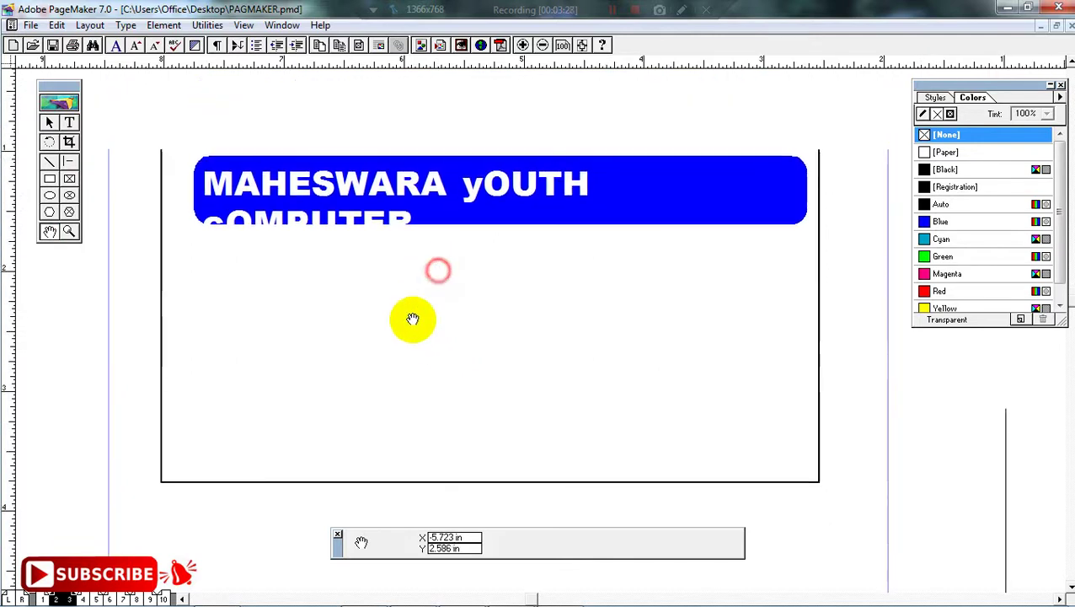
pyautogui.click(48, 123)
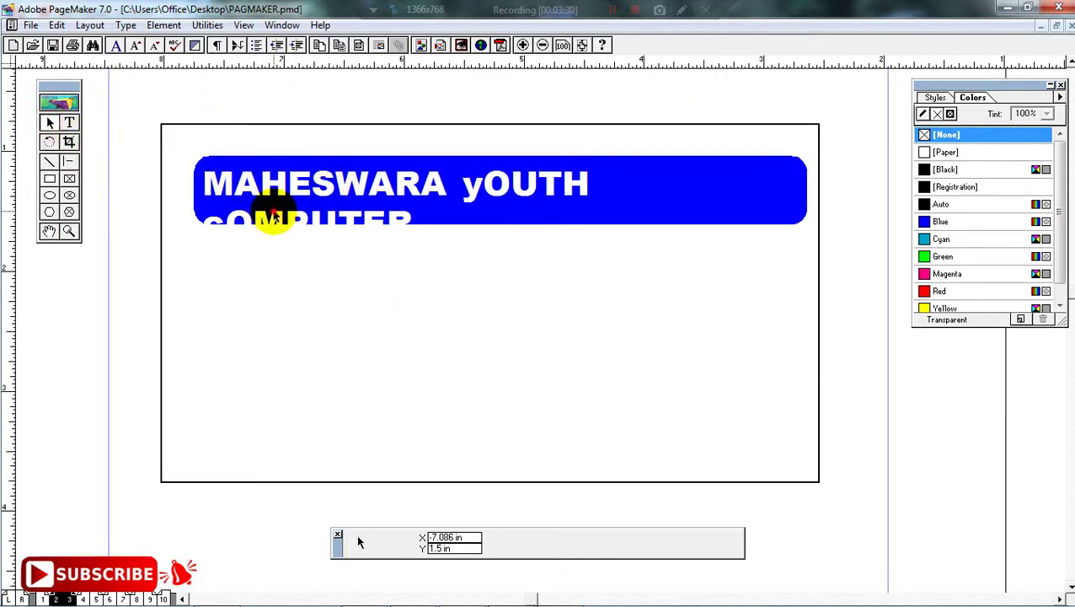
pyautogui.click(263, 210)
pyautogui.moveTo(810, 249); pyautogui.dragTo(855, 240)
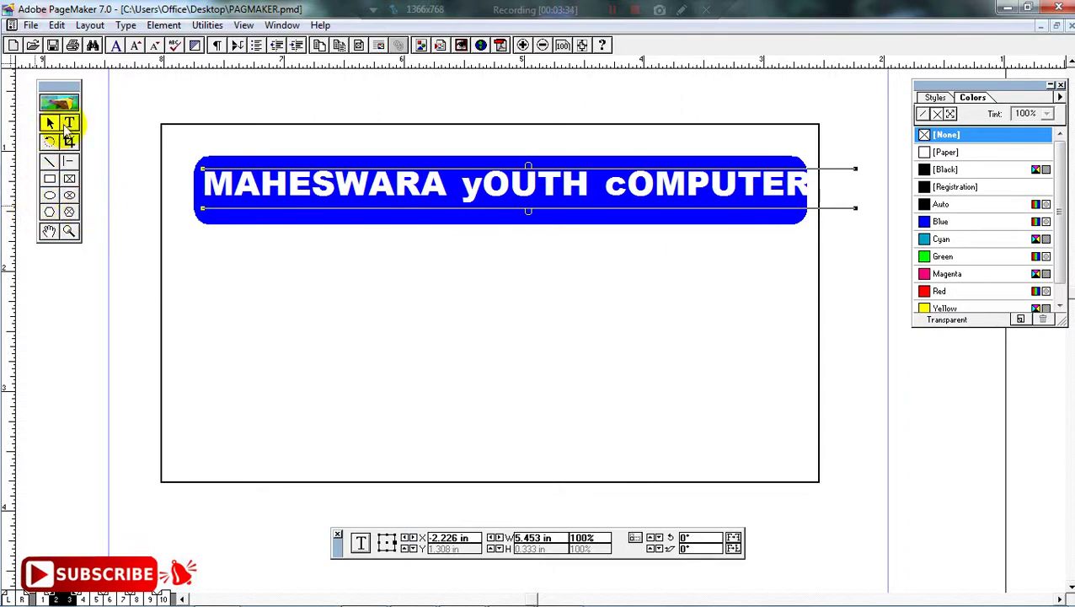
# Step: Select the lowercase 'y' in yOUTH, then draw a new text frame below the banner
pyautogui.click(69, 123)
pyautogui.moveTo(462, 185); pyautogui.dragTo(482, 186)
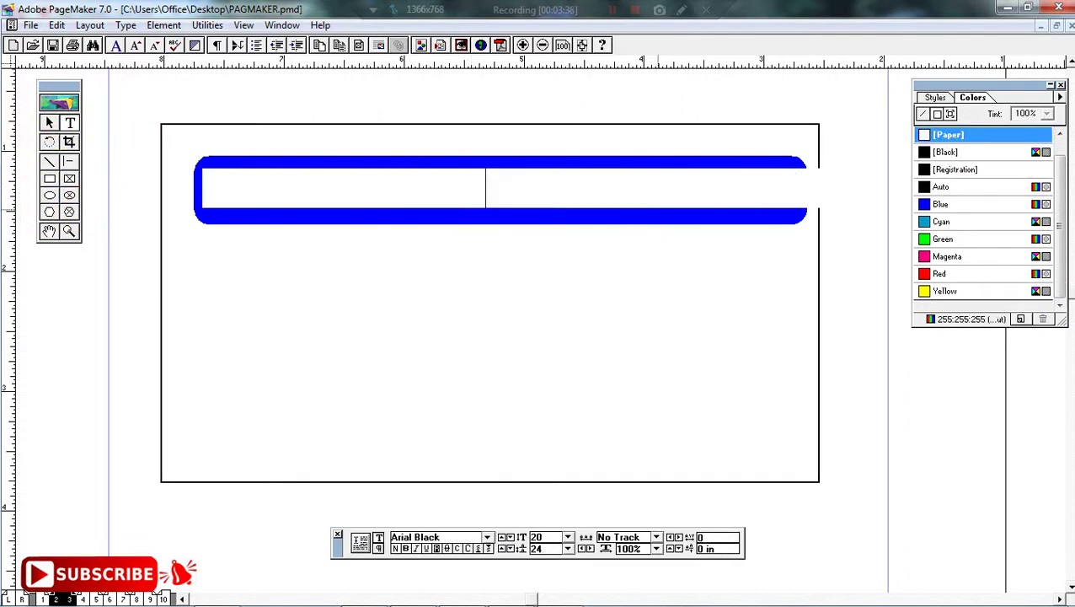
pyautogui.click(49, 123)
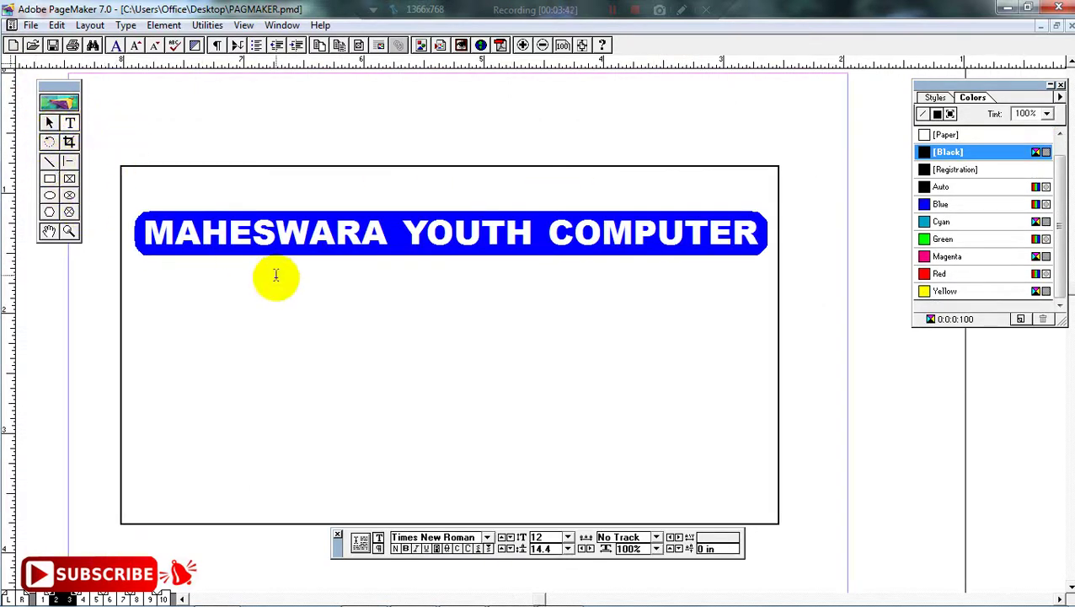
pyautogui.click(343, 309)
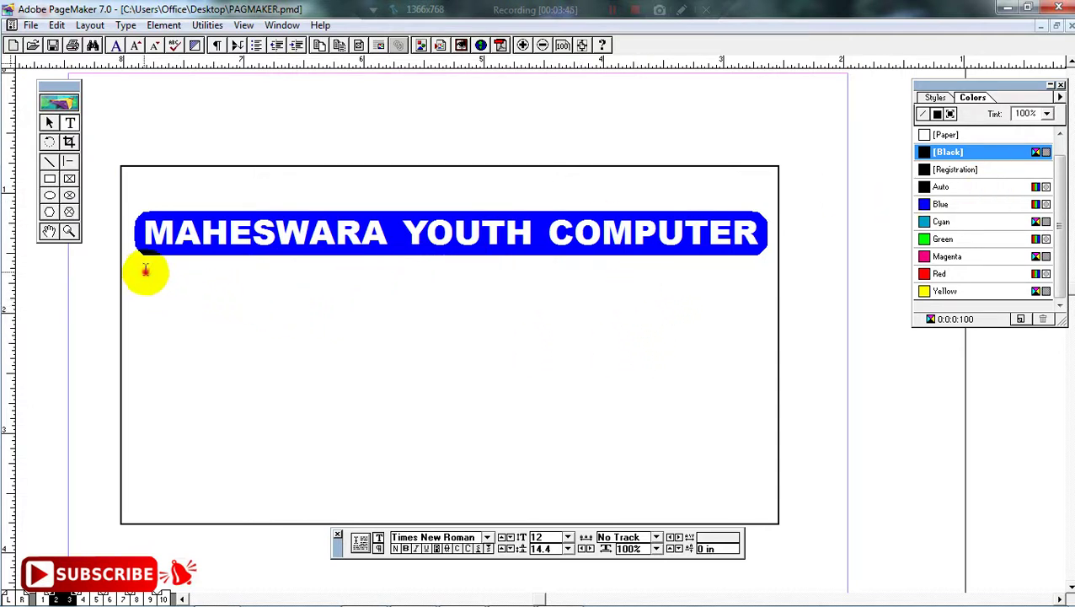
pyautogui.moveTo(144, 271); pyautogui.dragTo(752, 349)
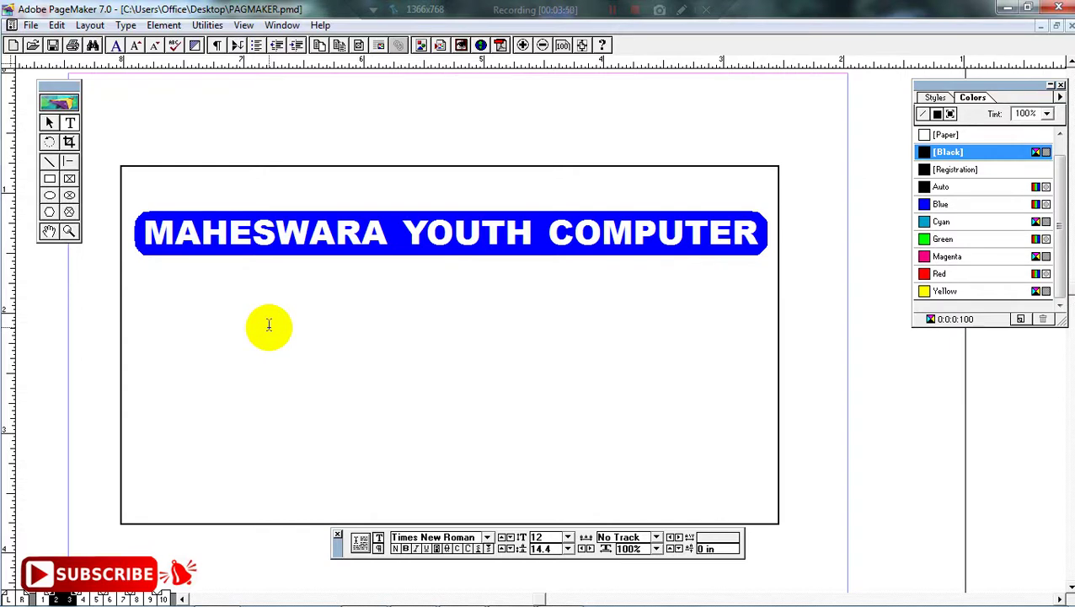
# Step: Draw a centred text box below the banner and type the start of the address line
pyautogui.click(379, 548)
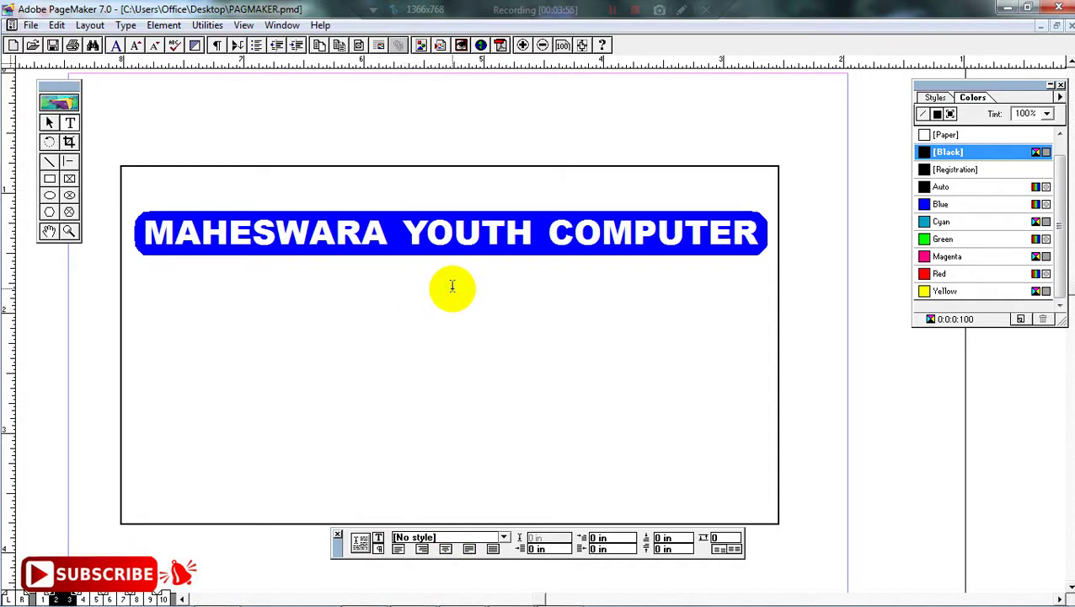
pyautogui.moveTo(139, 275)
pyautogui.mouseDown()
pyautogui.moveTo(707, 351)
pyautogui.moveTo(754, 341)
pyautogui.mouseUp()
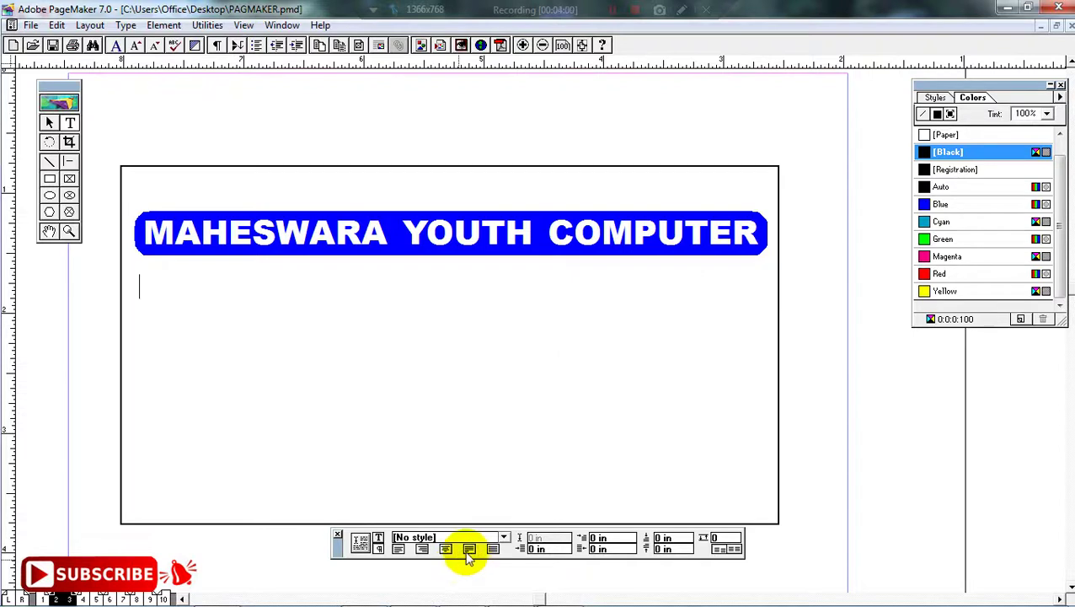
pyautogui.click(447, 551)
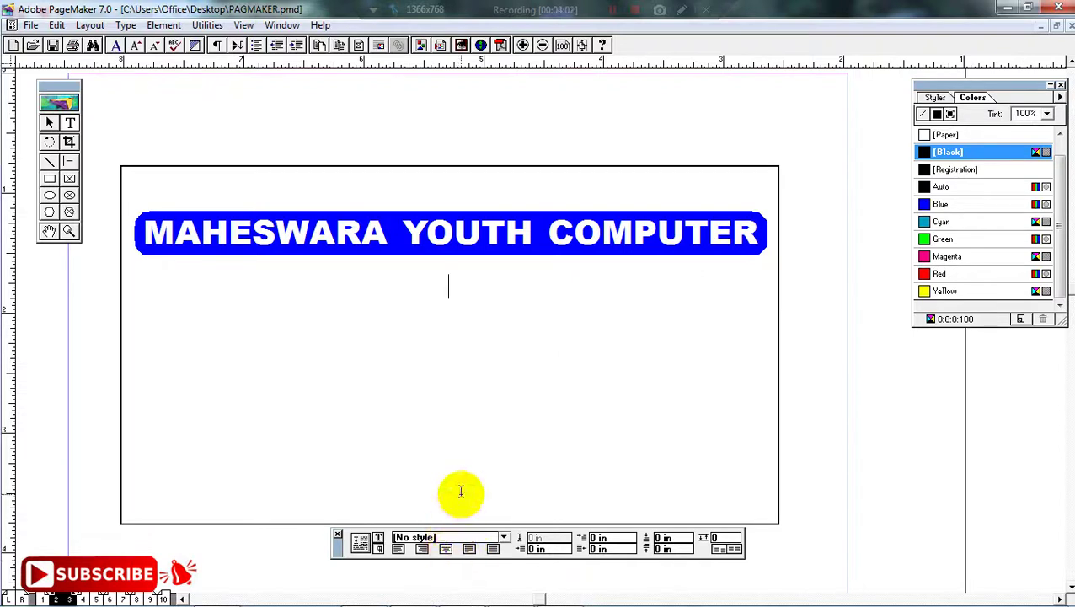
pyautogui.write('MA')
pyautogui.press('BackSpace')
pyautogui.write('aheswa')
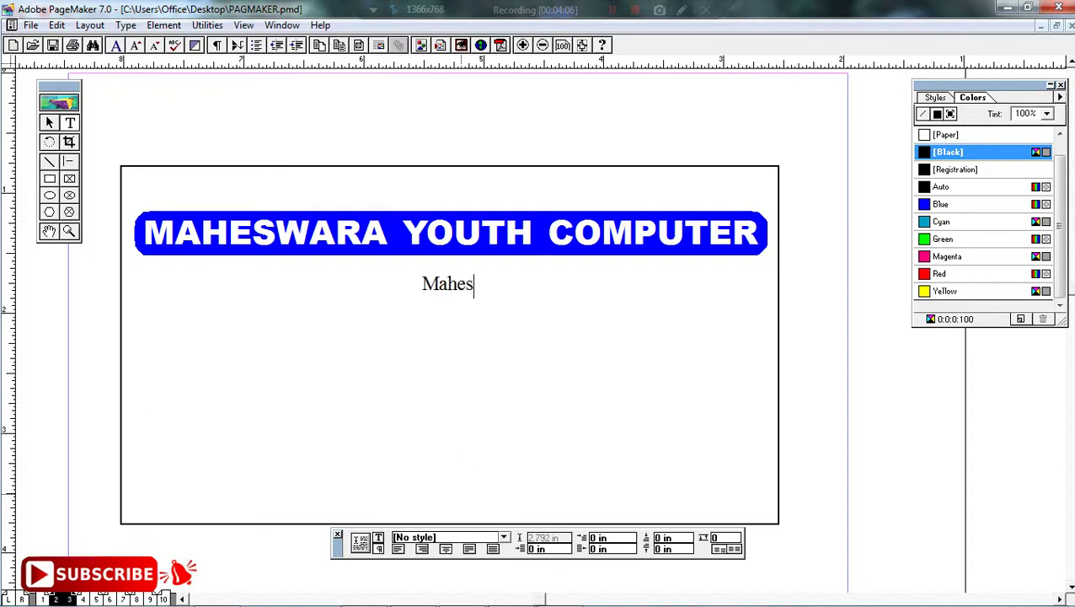
pyautogui.write('ra ')
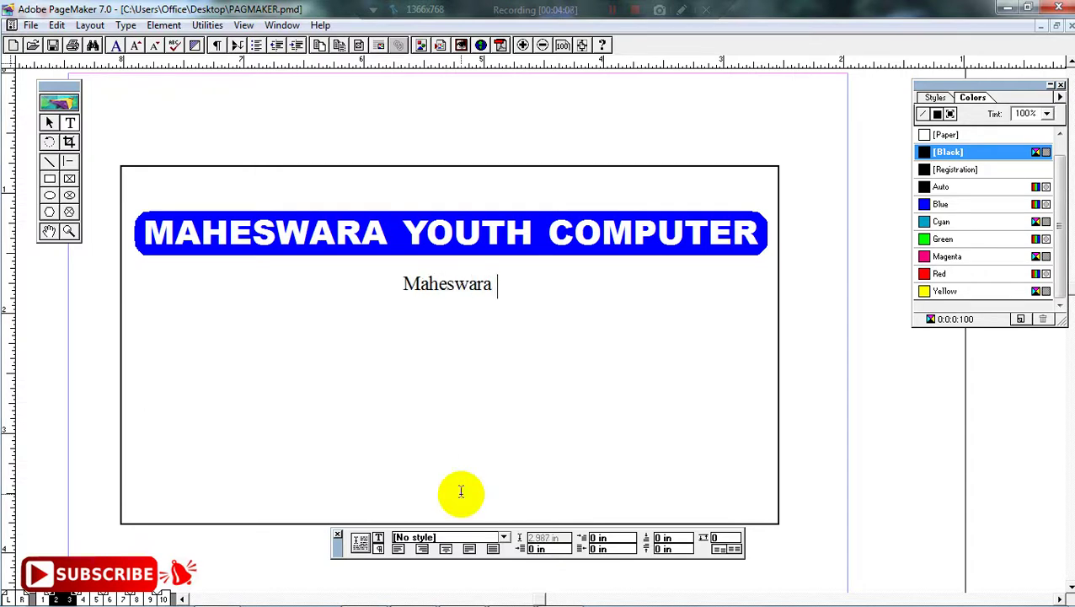
pyautogui.write('* ra')
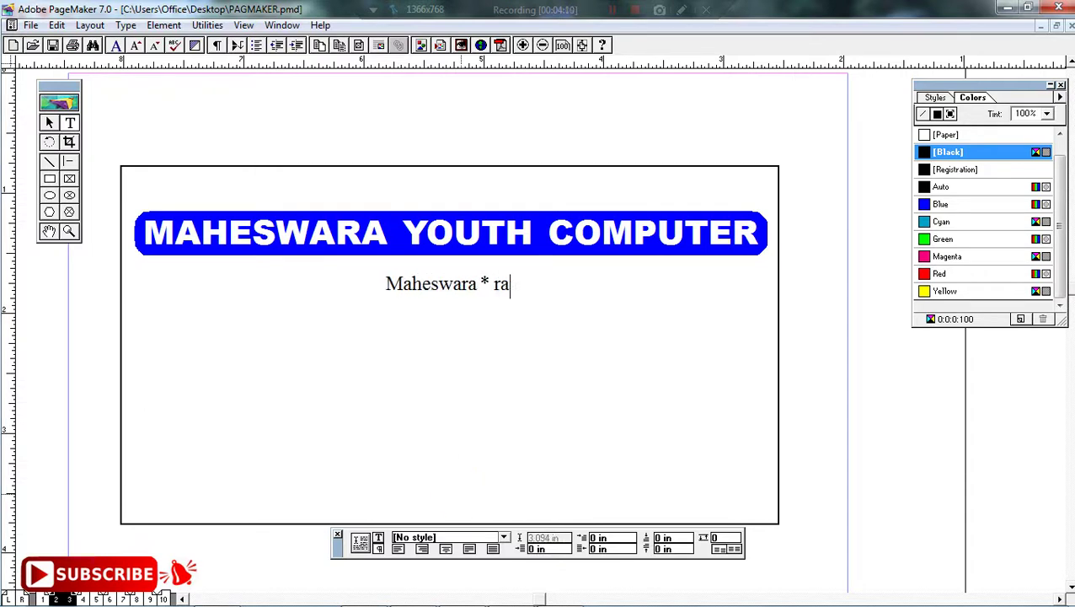
pyautogui.write('mnagar')
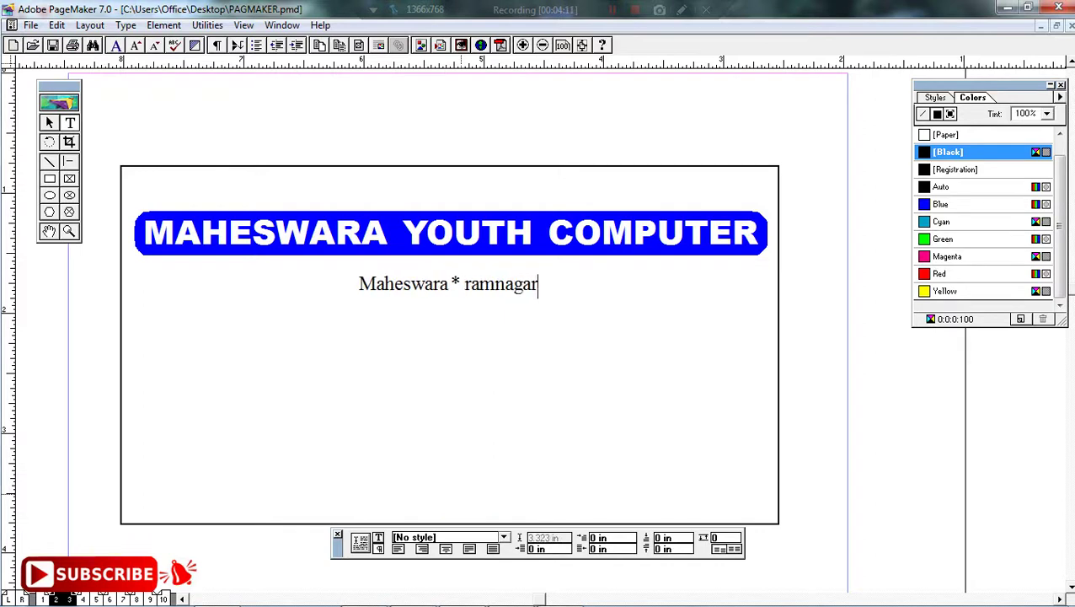
pyautogui.write('*')
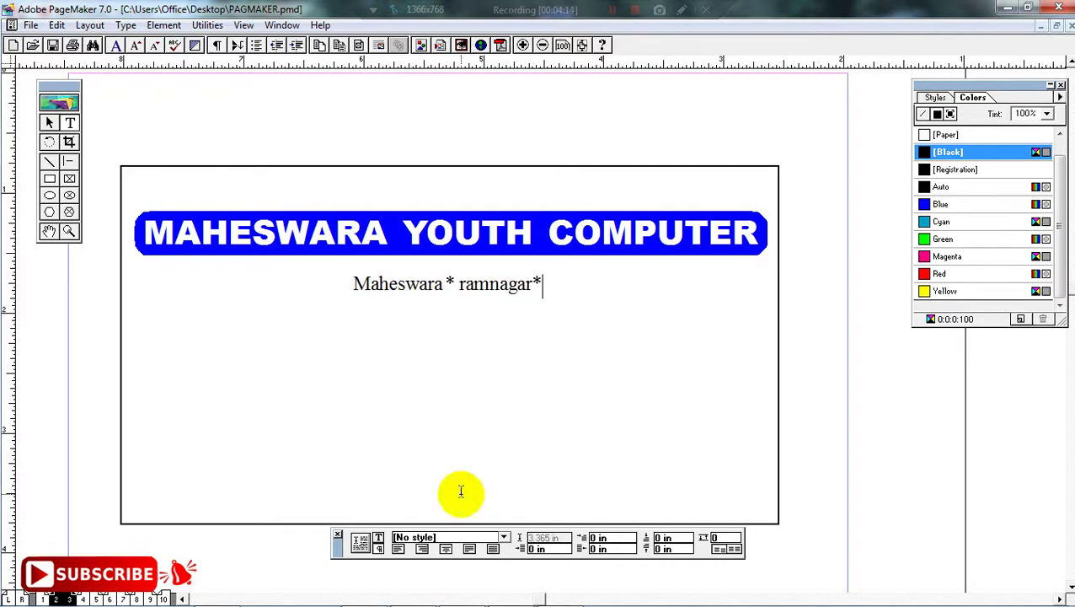
# Step: Capitalise the first letter of the town name and space the trailing asterisk
pyautogui.press('Left')
pyautogui.press('Left')
pyautogui.press('Left')
pyautogui.press('Delete')
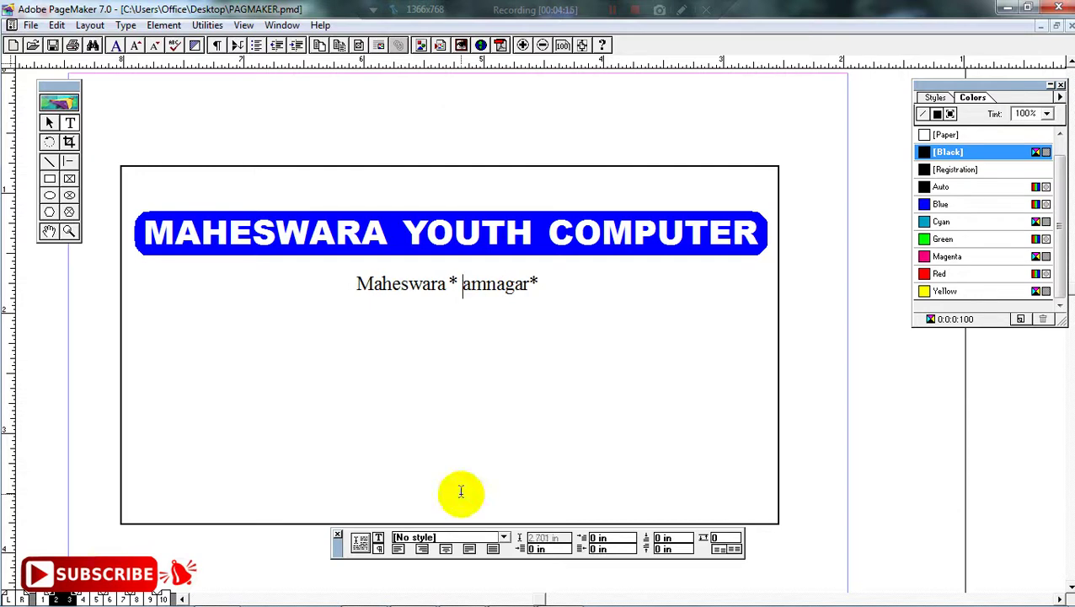
pyautogui.write('r')
pyautogui.press('BackSpace')
pyautogui.write('R')
pyautogui.press('Right')
pyautogui.press('Right')
pyautogui.press('Right')
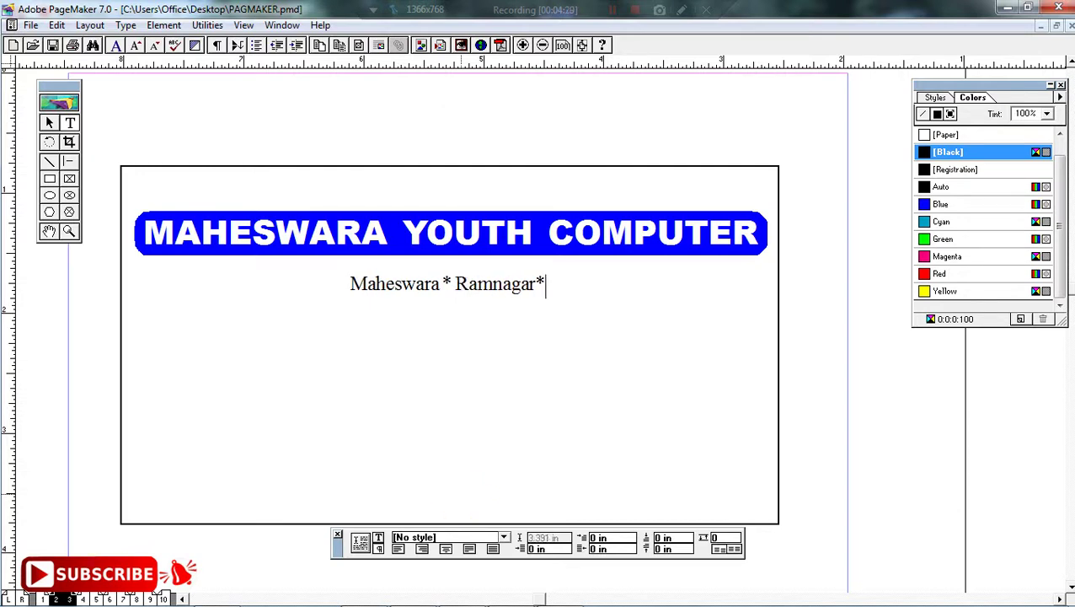
pyautogui.press('Left')
pyautogui.press('Right')
# Step: Append the district name and PIN code to the address line
pyautogui.write('S')
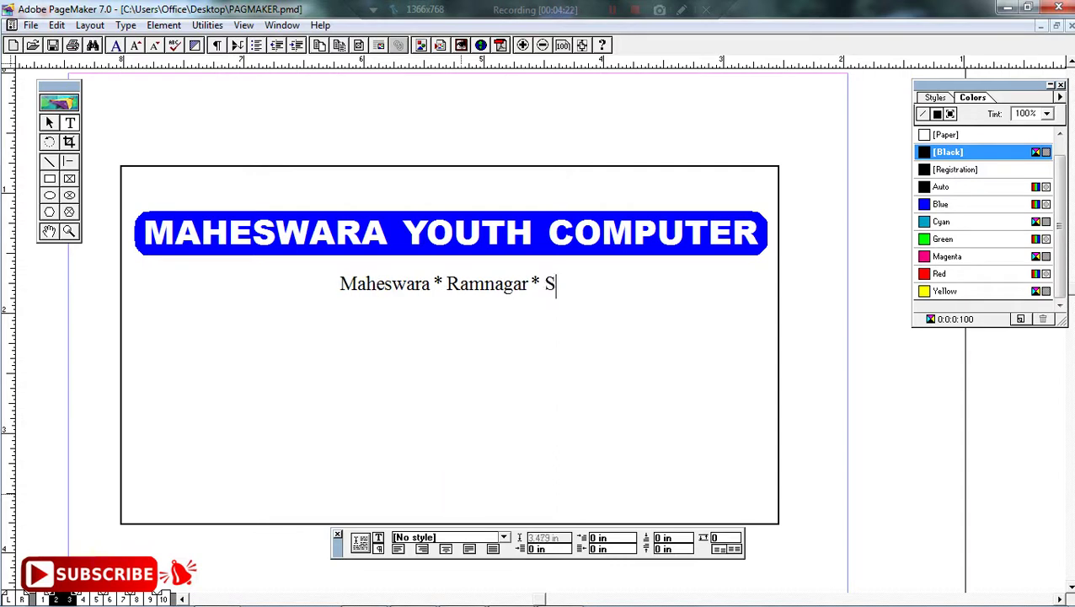
pyautogui.write('outh 2')
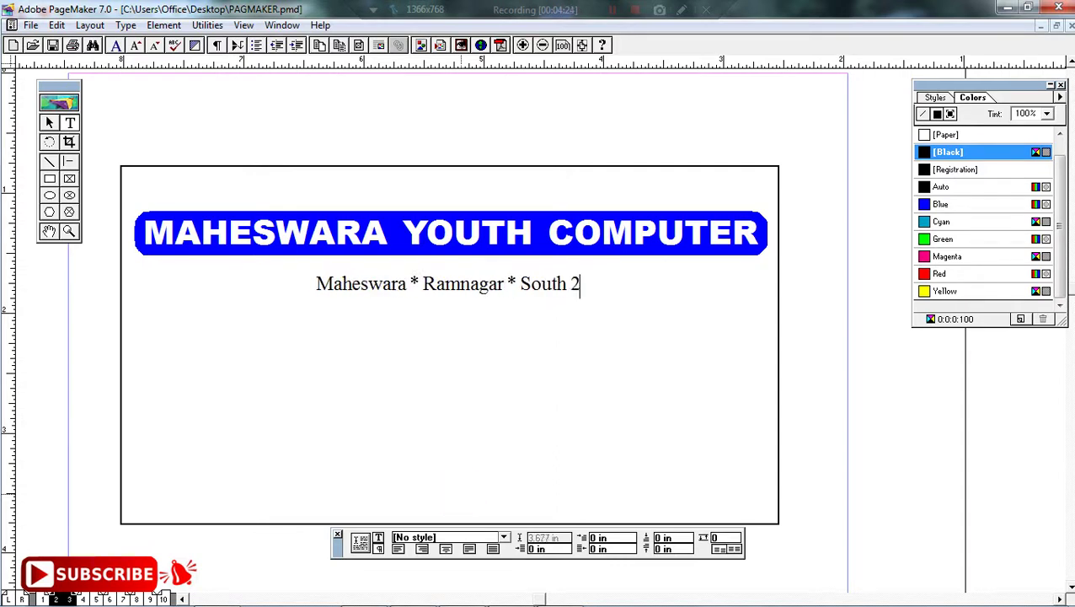
pyautogui.write('4 pgs ')
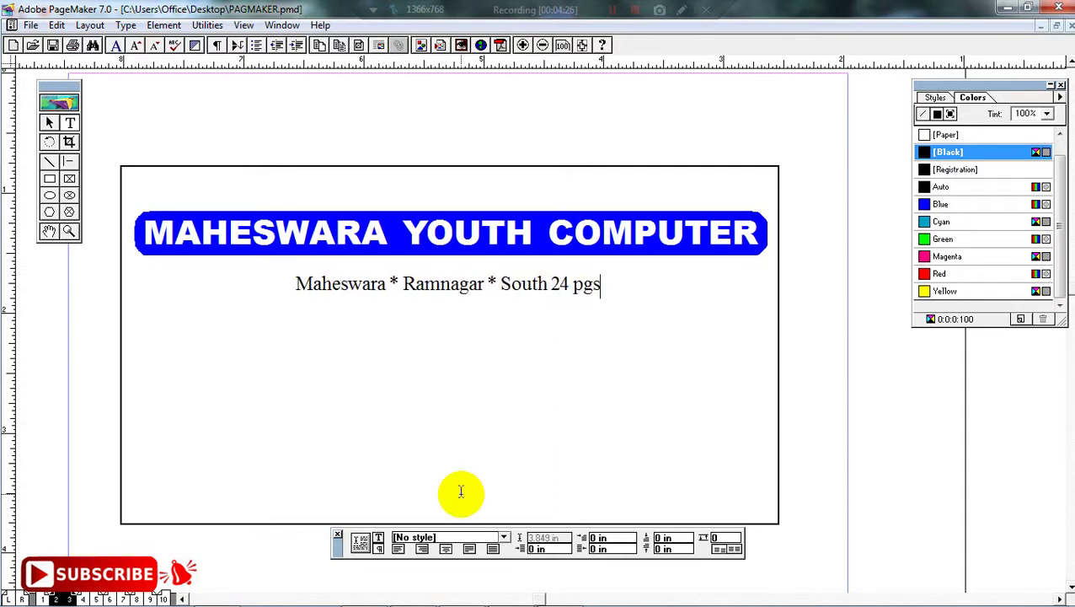
pyautogui.write('*')
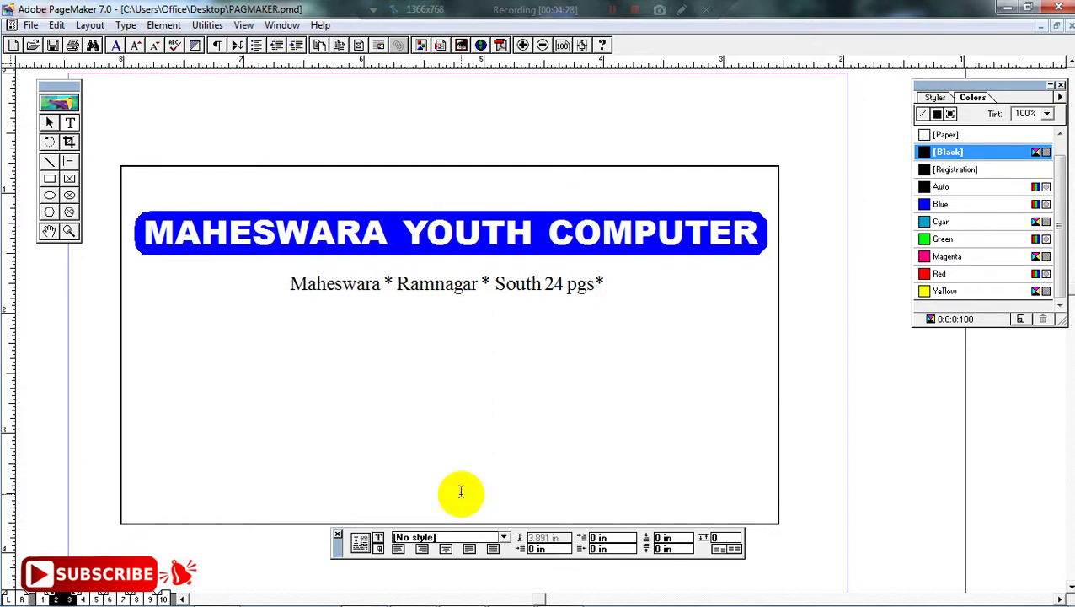
pyautogui.press('Left')
pyautogui.press('Right')
pyautogui.write('7')
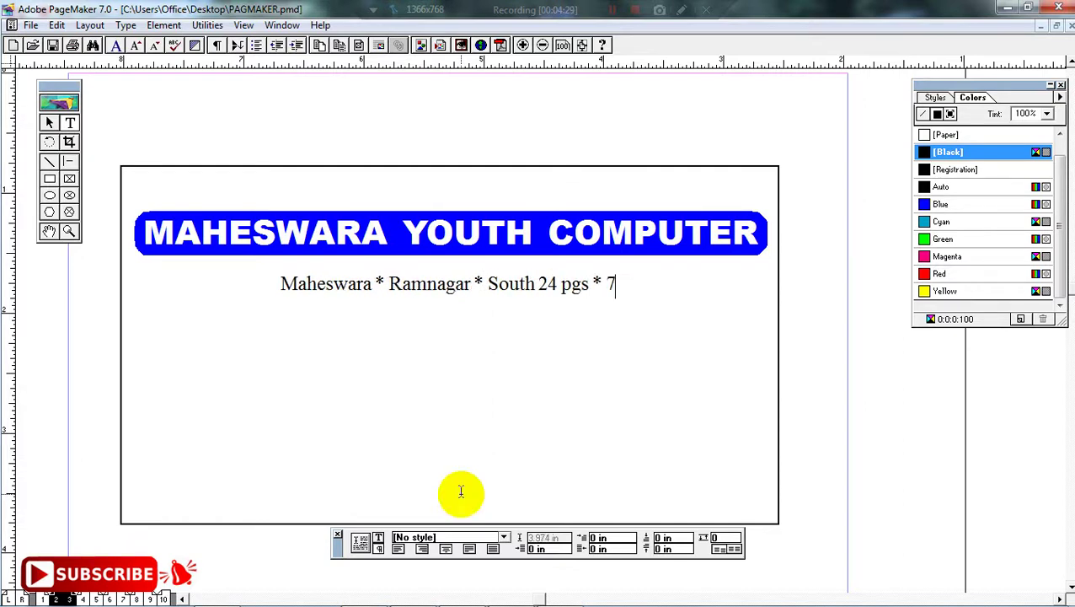
pyautogui.write('52265')
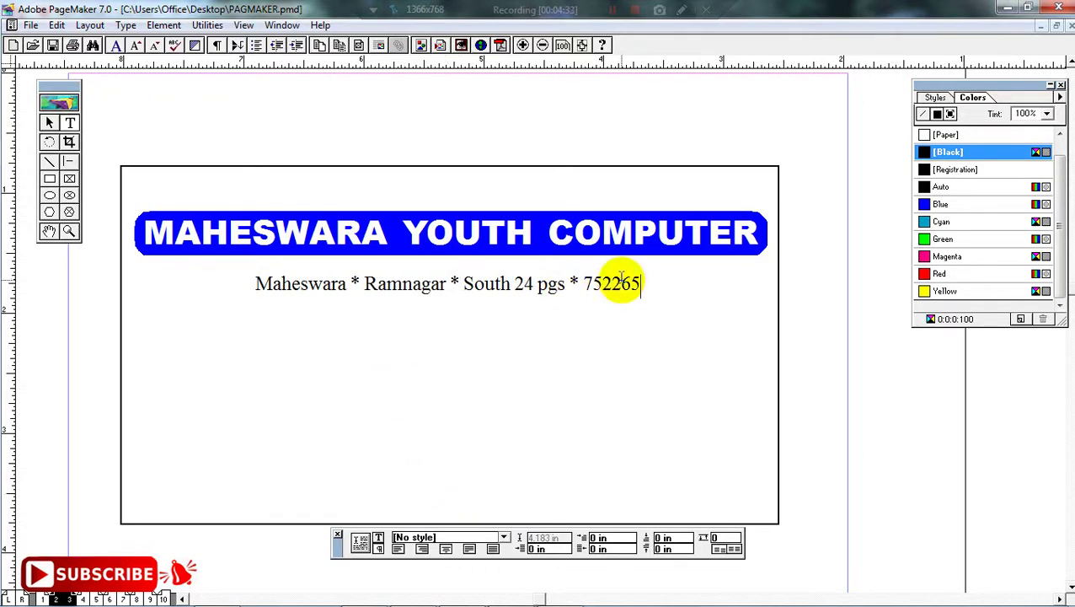
# Step: Add the centre's e-mail address line and a 'Call :' line with two phone numbers
pyautogui.press('Return')
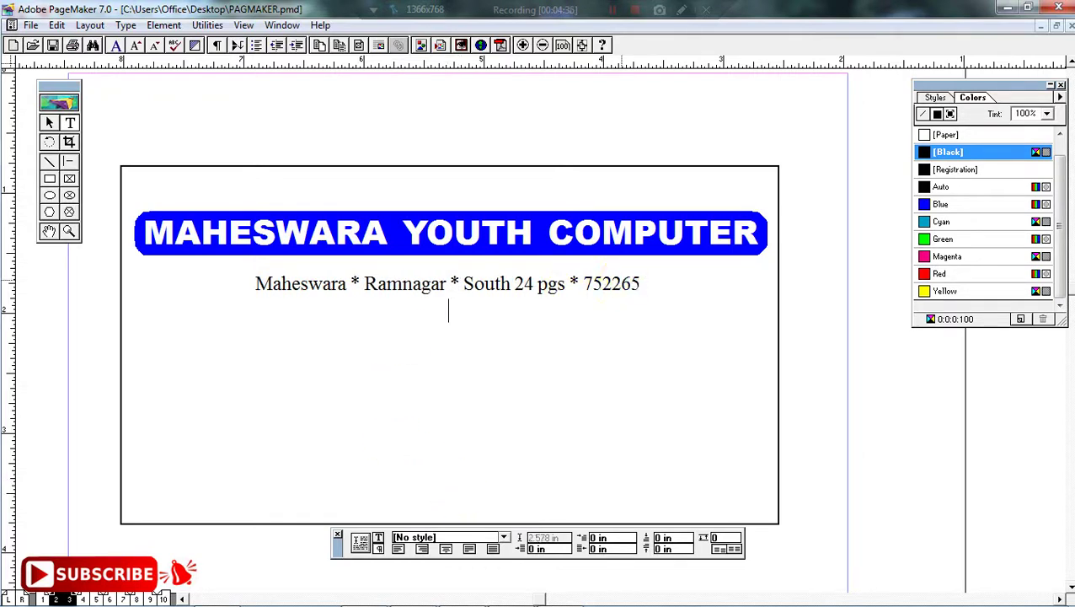
pyautogui.write('e')
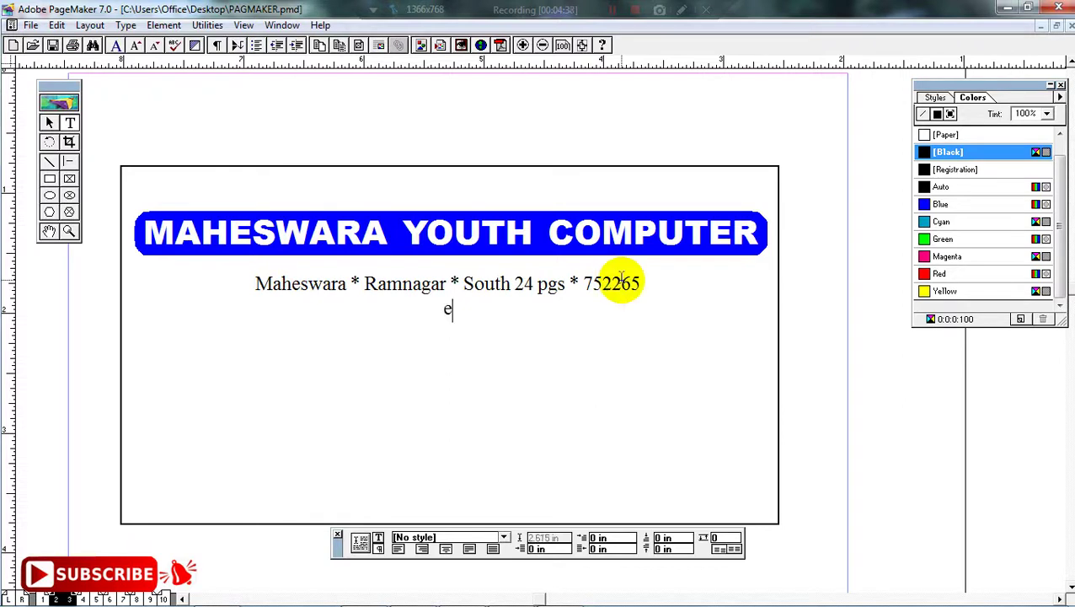
pyautogui.write('n')
pyautogui.press('BackSpace')
pyautogui.press('BackSpace')
pyautogui.write('-ma')
pyautogui.write('il :')
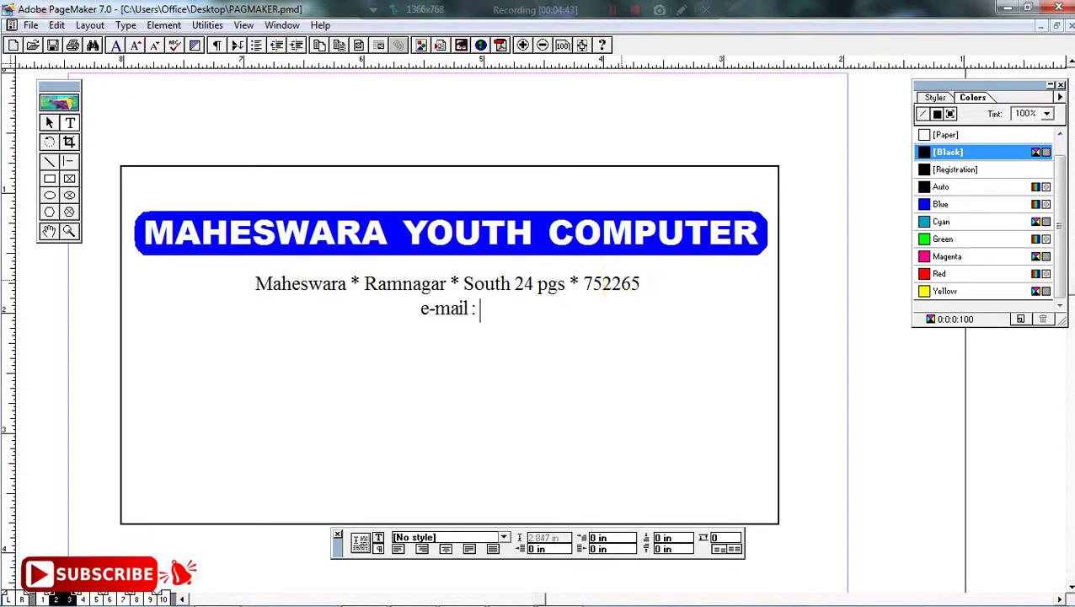
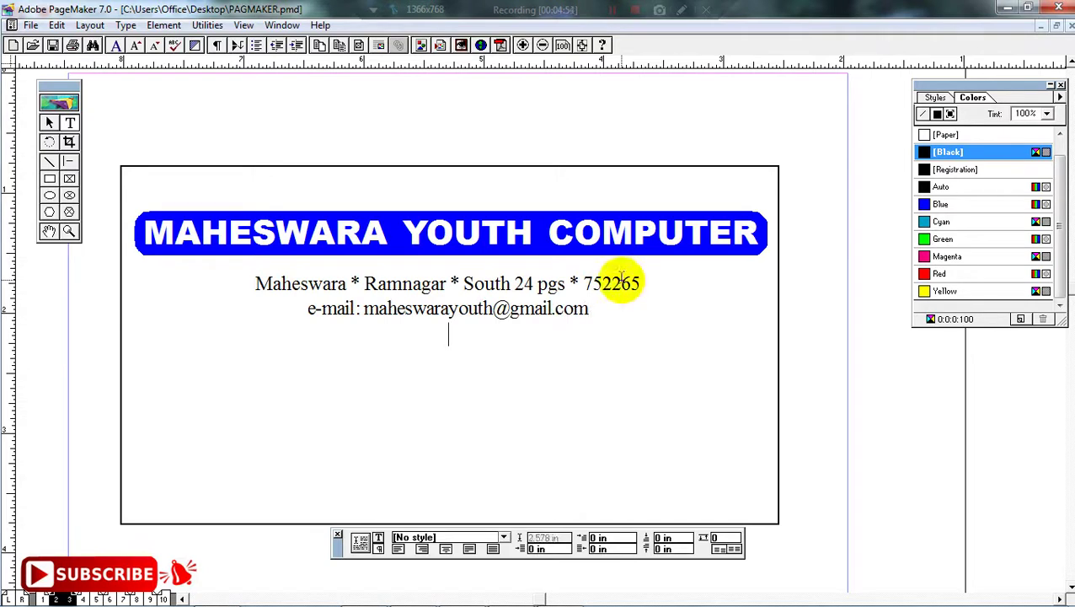
pyautogui.write('all :')
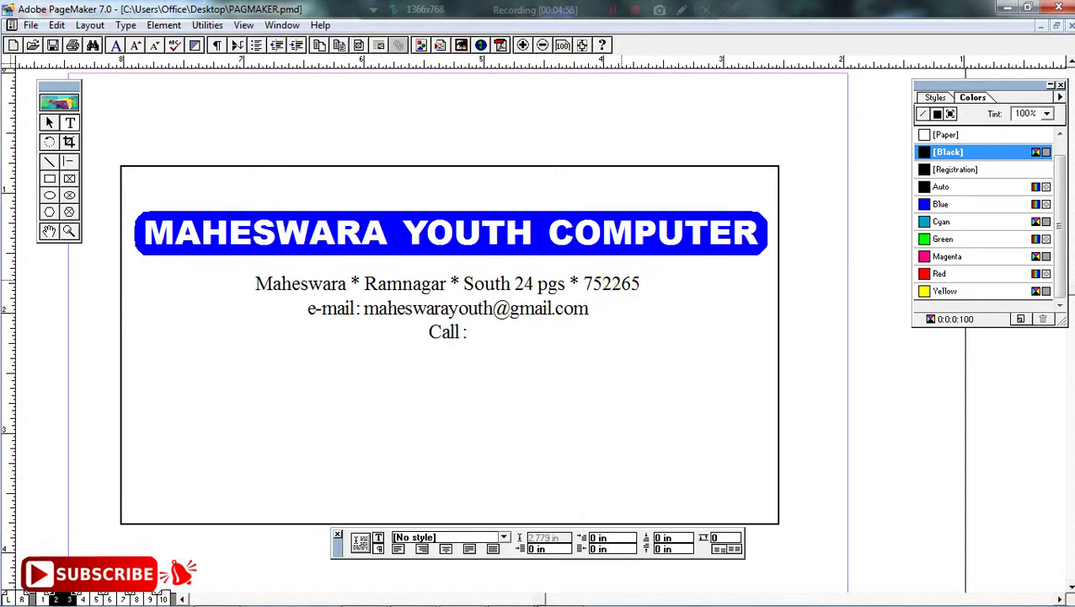
pyautogui.write(' 96')
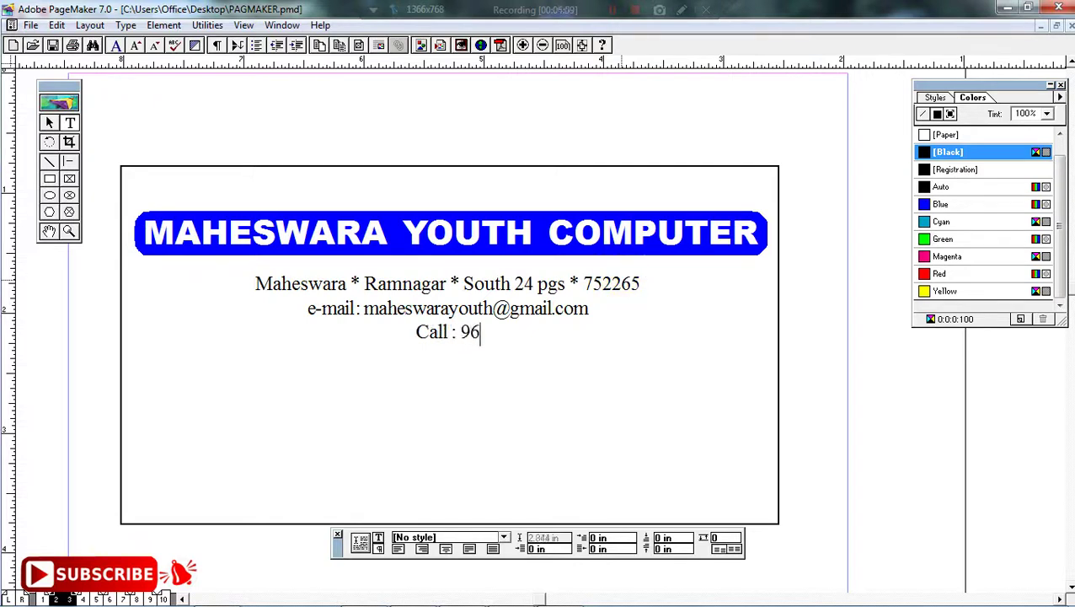
pyautogui.write('55')
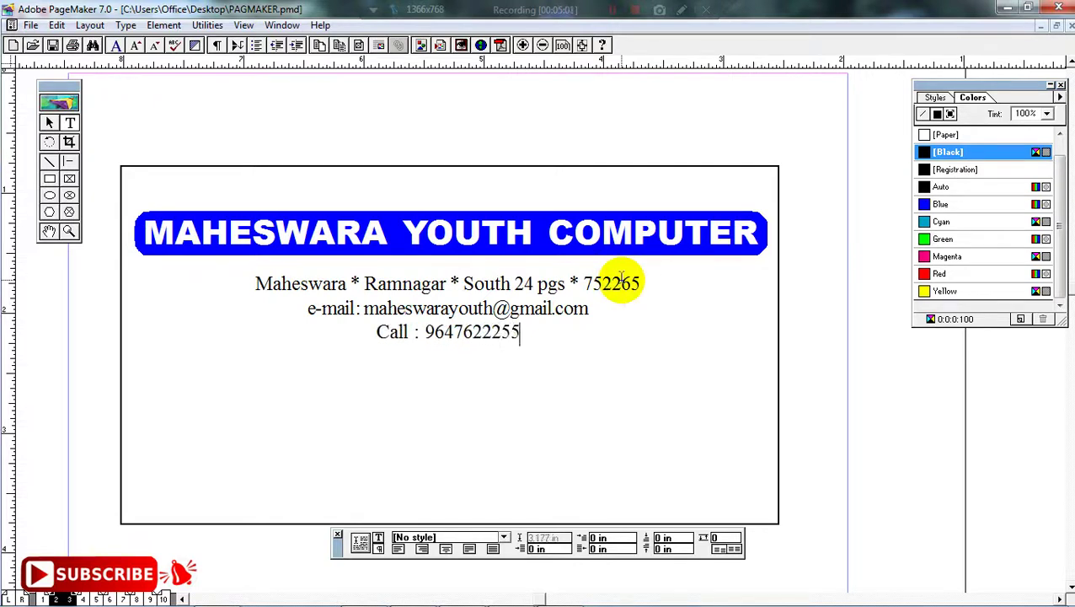
pyautogui.press('BackSpace')
pyautogui.press('BackSpace')
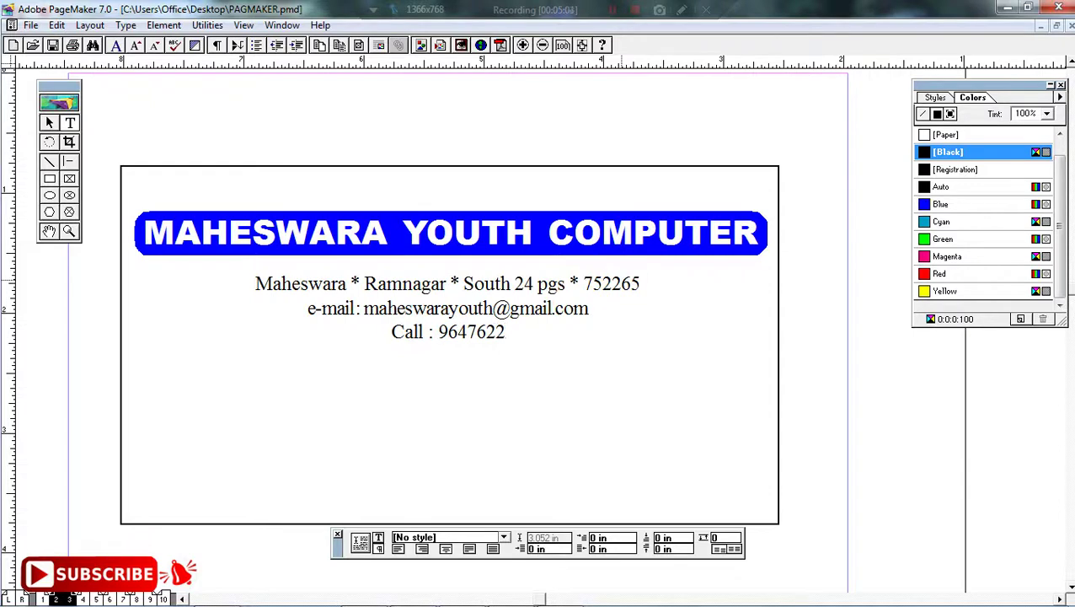
pyautogui.press('BackSpace')
pyautogui.write('1')
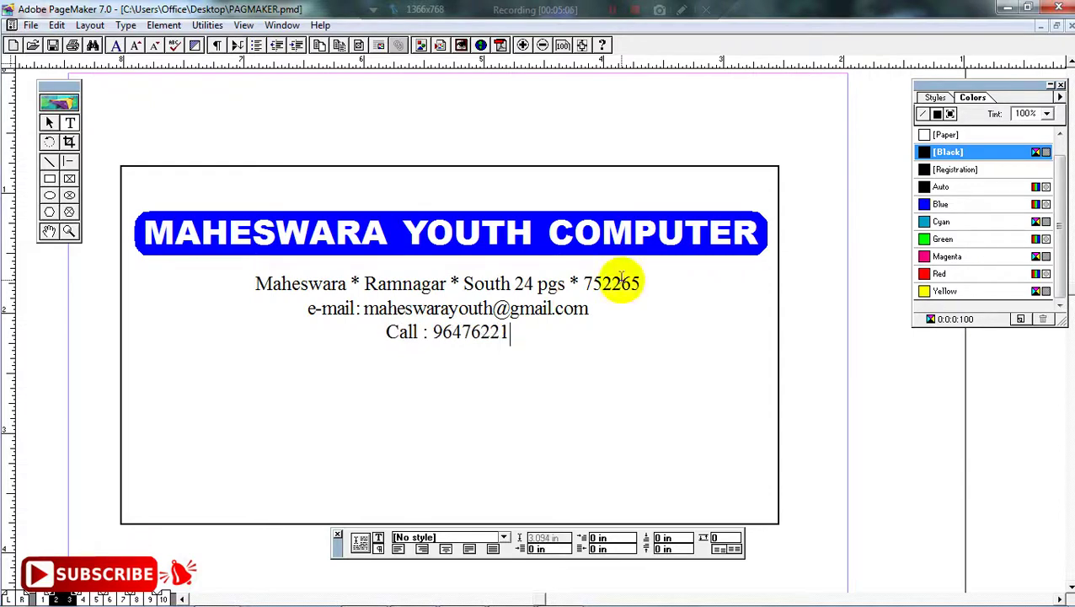
pyautogui.write('00 ')
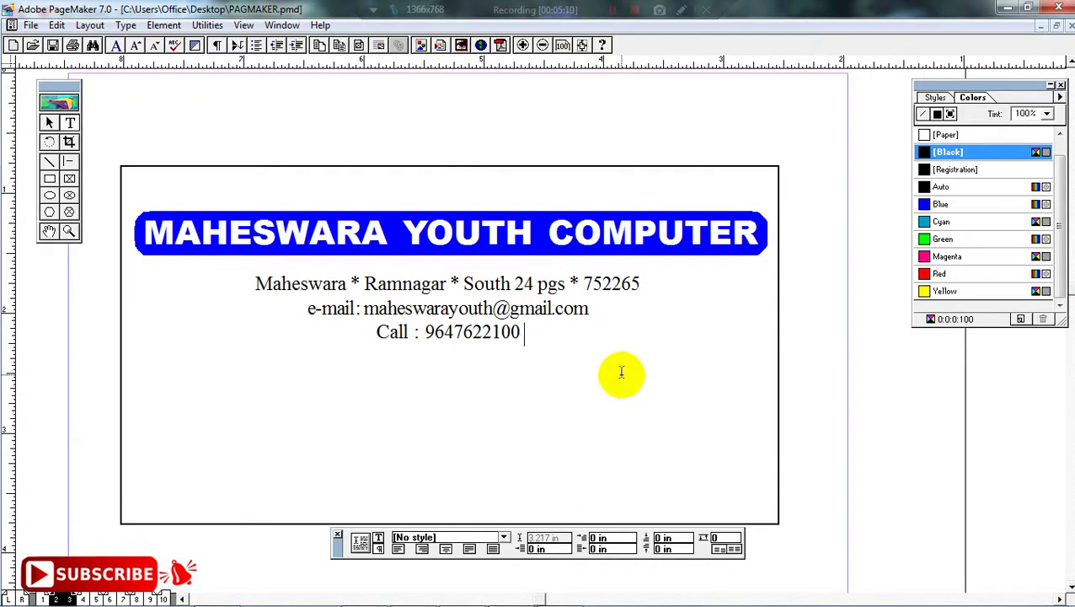
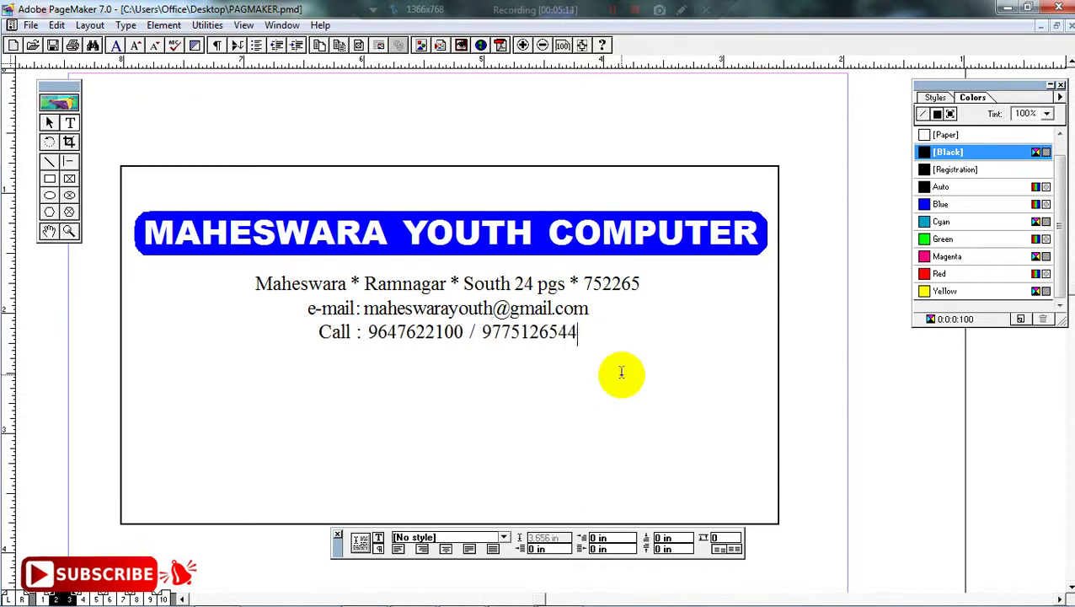
# Step: Move the contact text block slightly, then select the whole address line for formatting
pyautogui.click(48, 123)
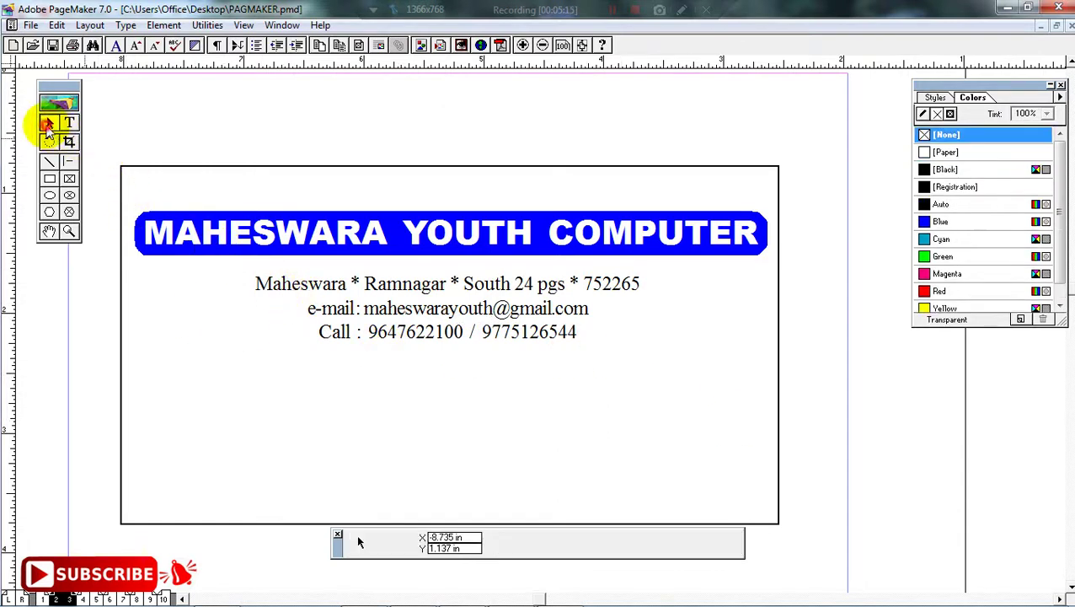
pyautogui.click(484, 282)
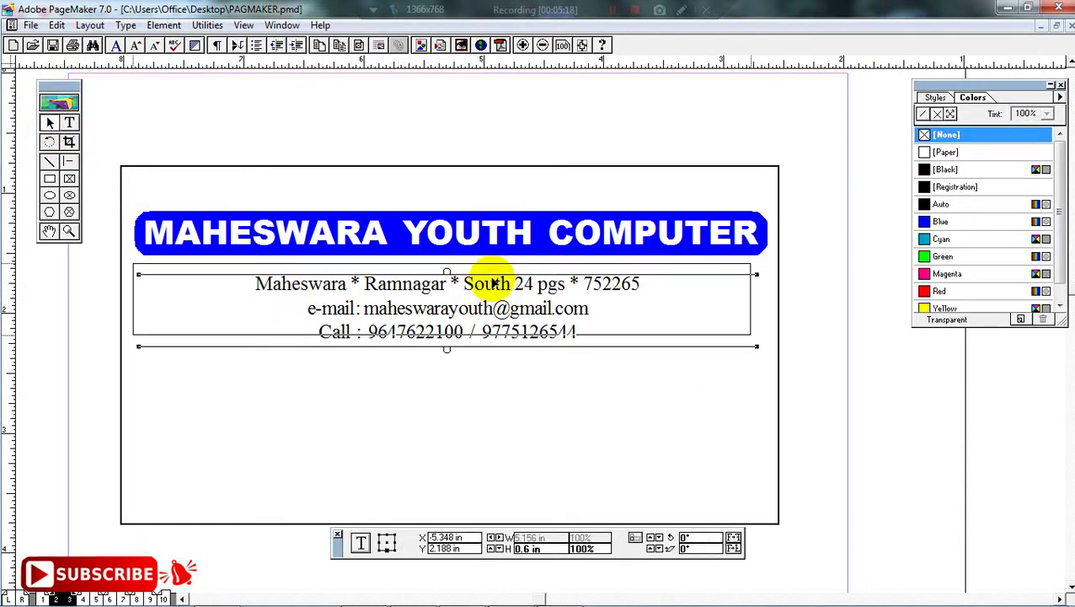
pyautogui.moveTo(493, 284); pyautogui.dragTo(493, 286)
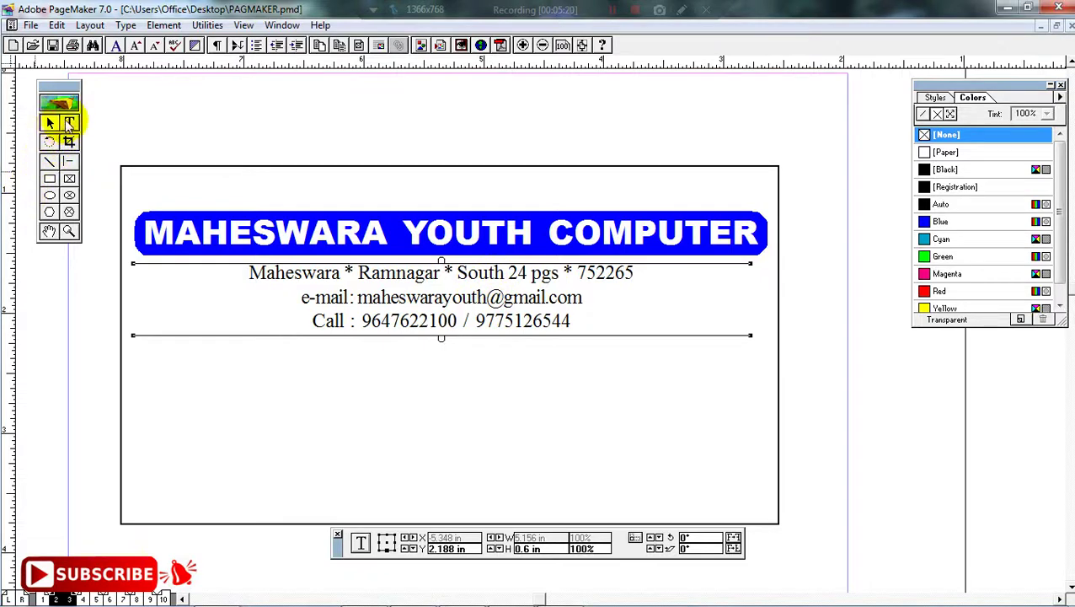
pyautogui.click(70, 123)
pyautogui.tripleClick(327, 272)
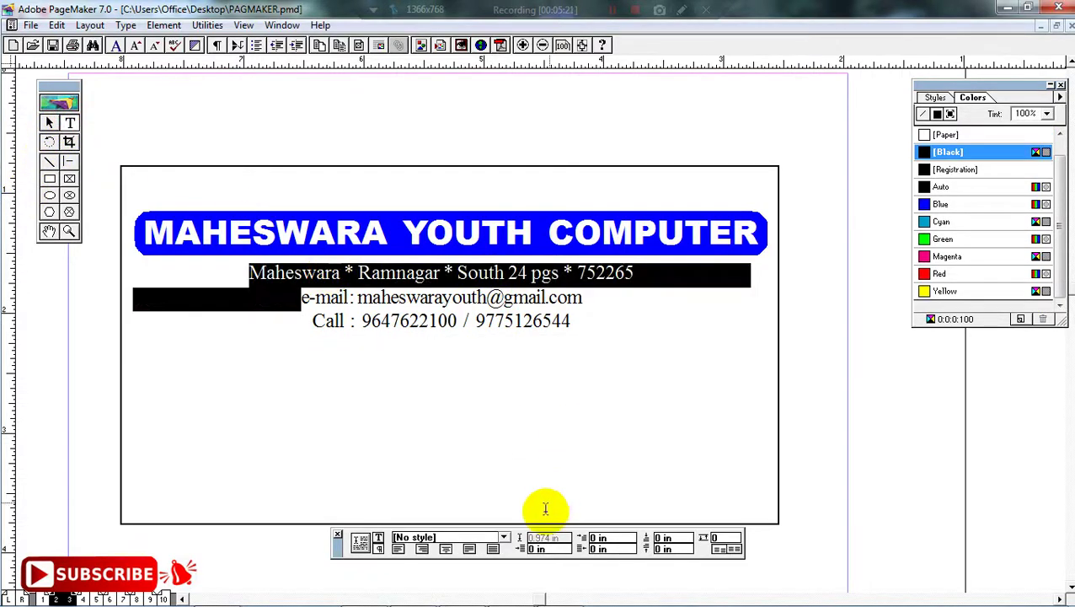
pyautogui.moveTo(249, 272); pyautogui.dragTo(633, 275)
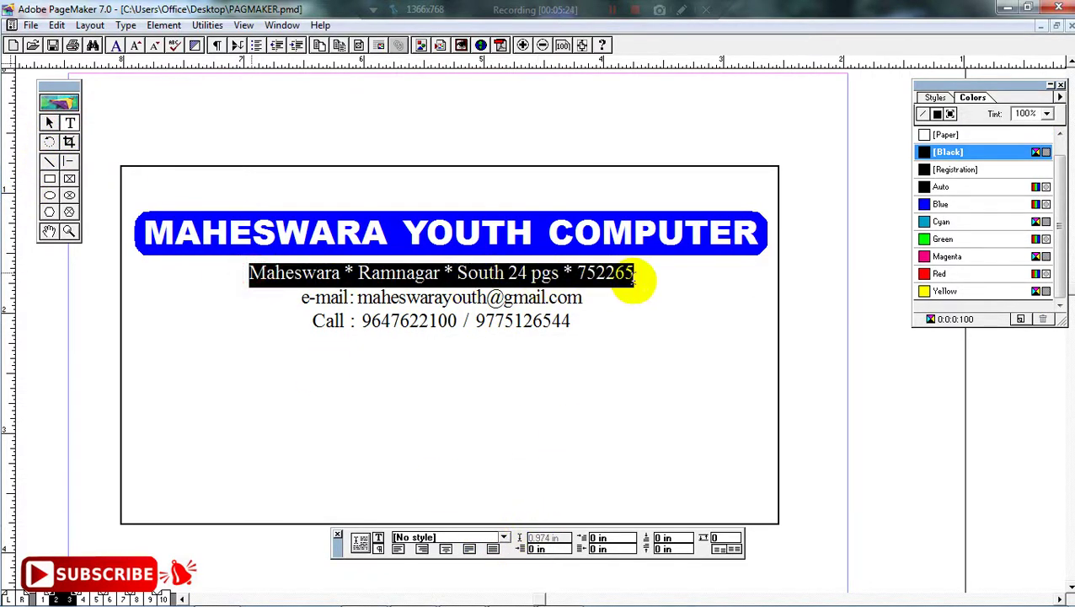
# Step: Set the address line to 15 pt, the e-mail line to 13 pt, and bold the Call line
pyautogui.click(378, 538)
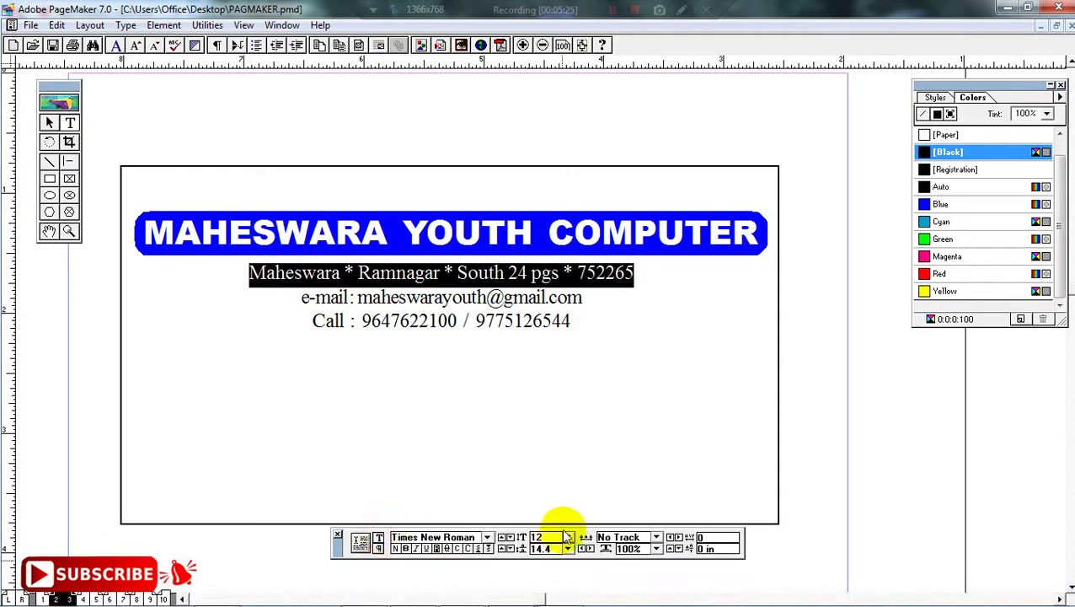
pyautogui.doubleClick(554, 537)
pyautogui.write('15')
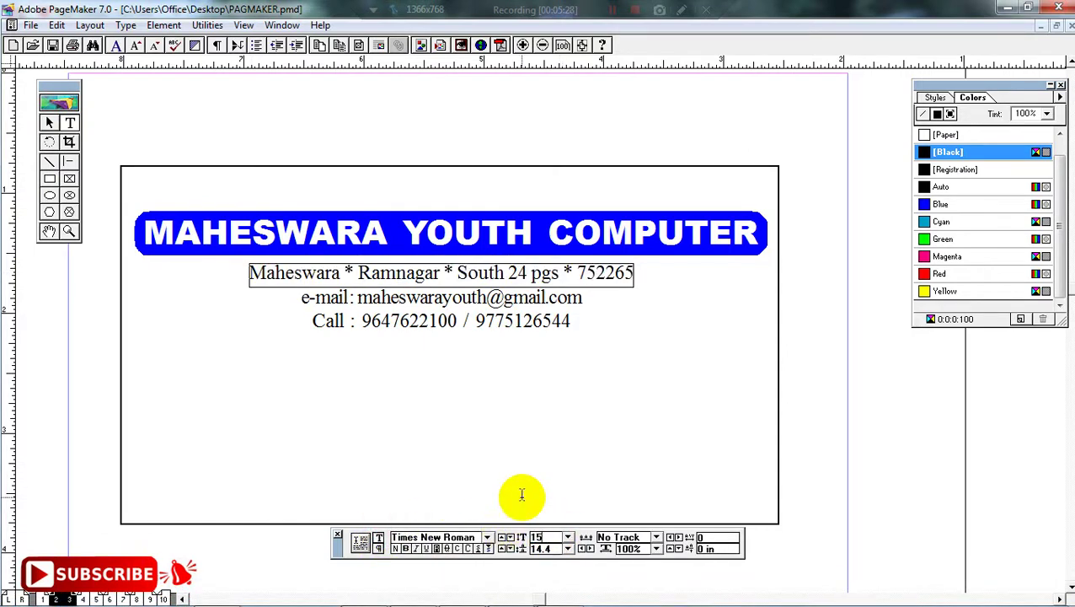
pyautogui.press('Return')
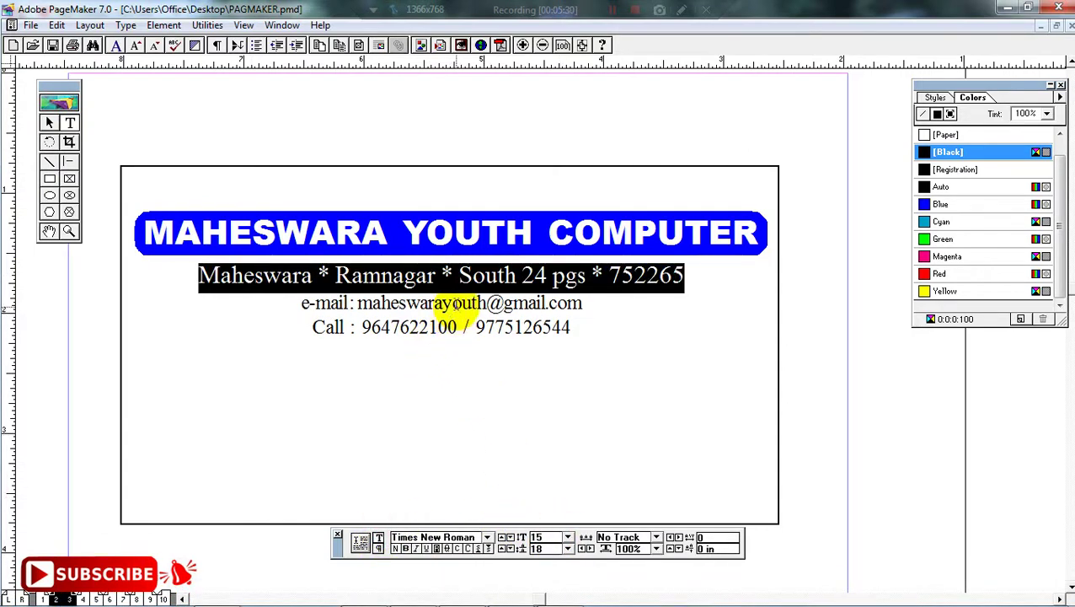
pyautogui.tripleClick(438, 304)
pyautogui.doubleClick(543, 537)
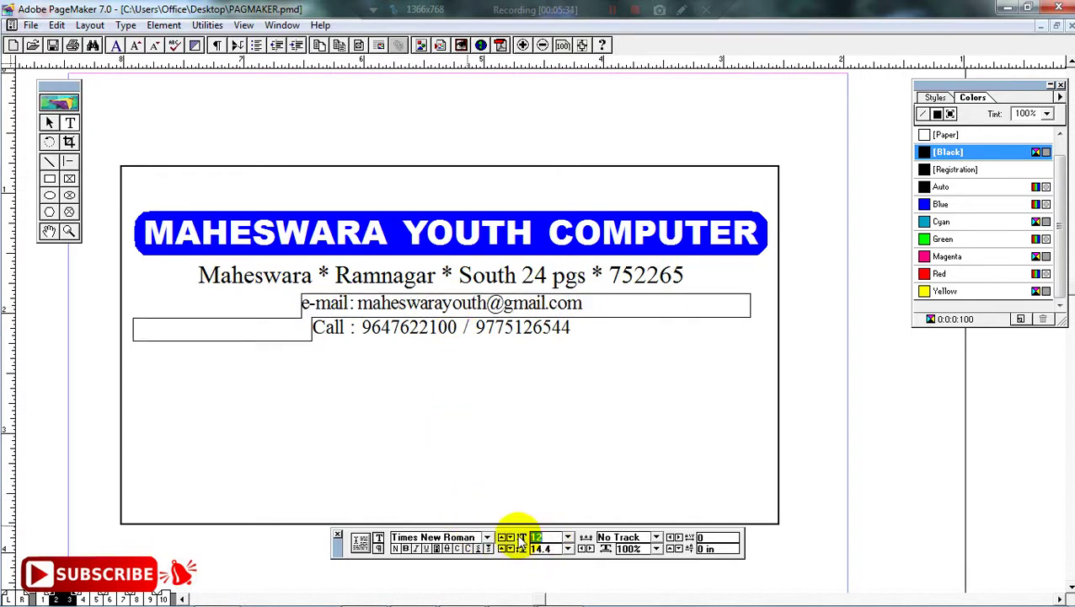
pyautogui.write('3')
pyautogui.press('Return')
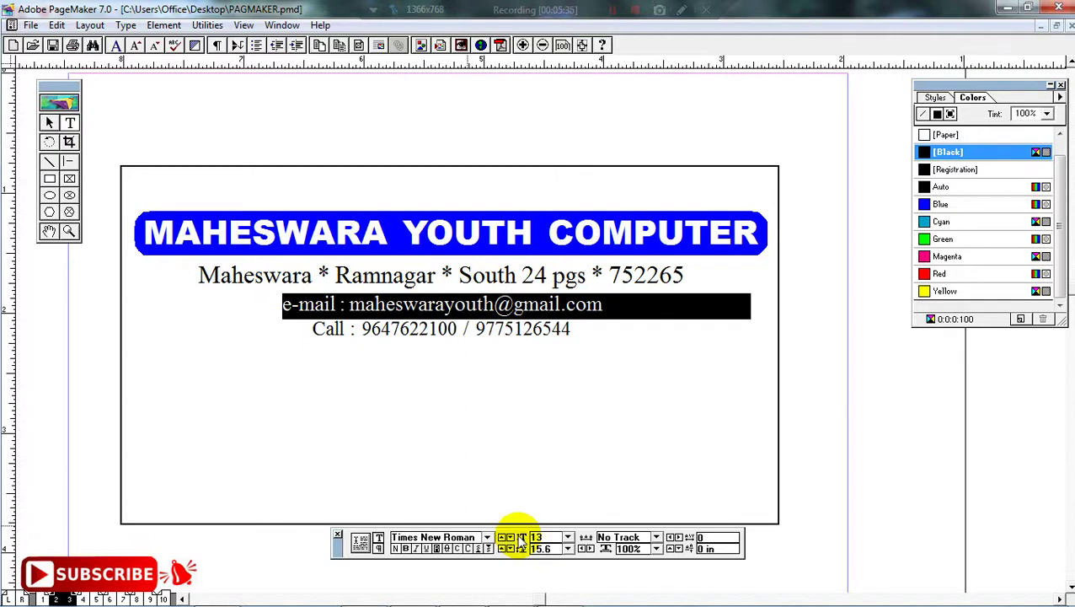
pyautogui.tripleClick(453, 330)
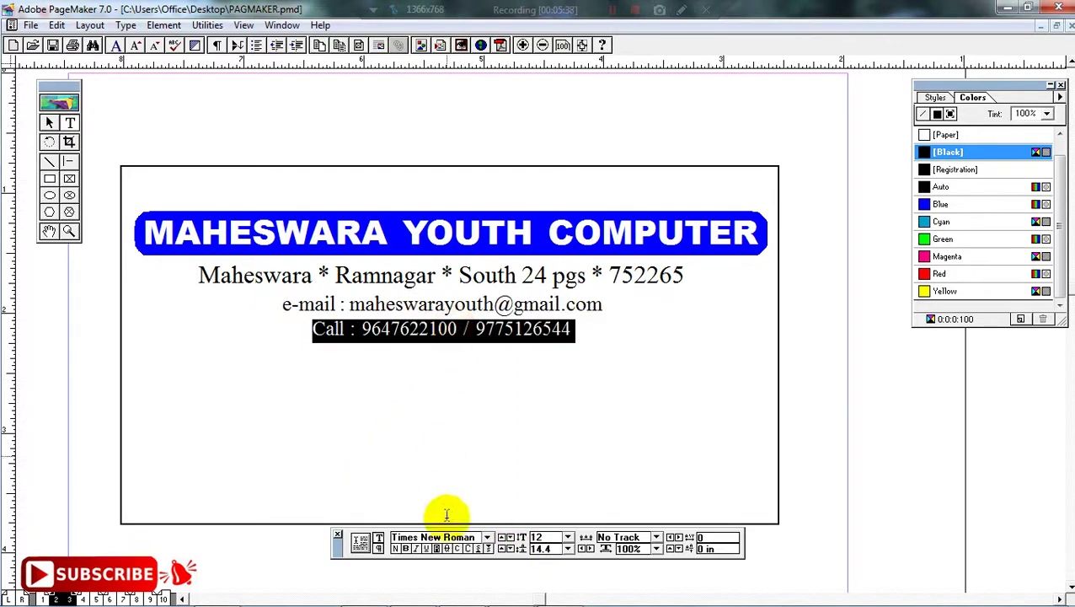
pyautogui.click(405, 549)
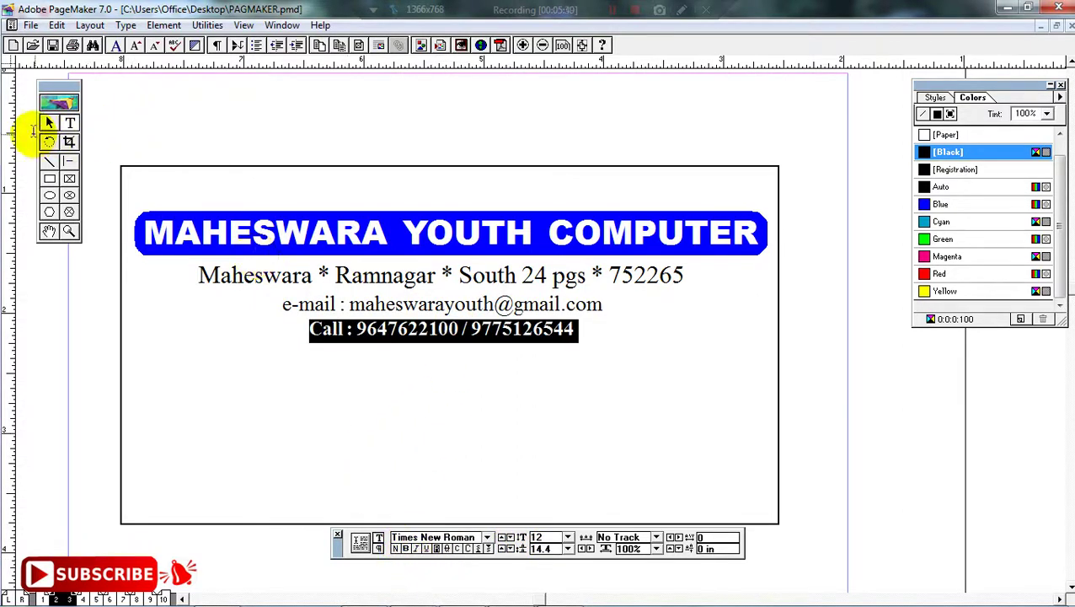
pyautogui.click(48, 122)
# Step: Nudge the address block left and move the new Director line below the contact lines
pyautogui.moveTo(816, 389); pyautogui.dragTo(133, 255)
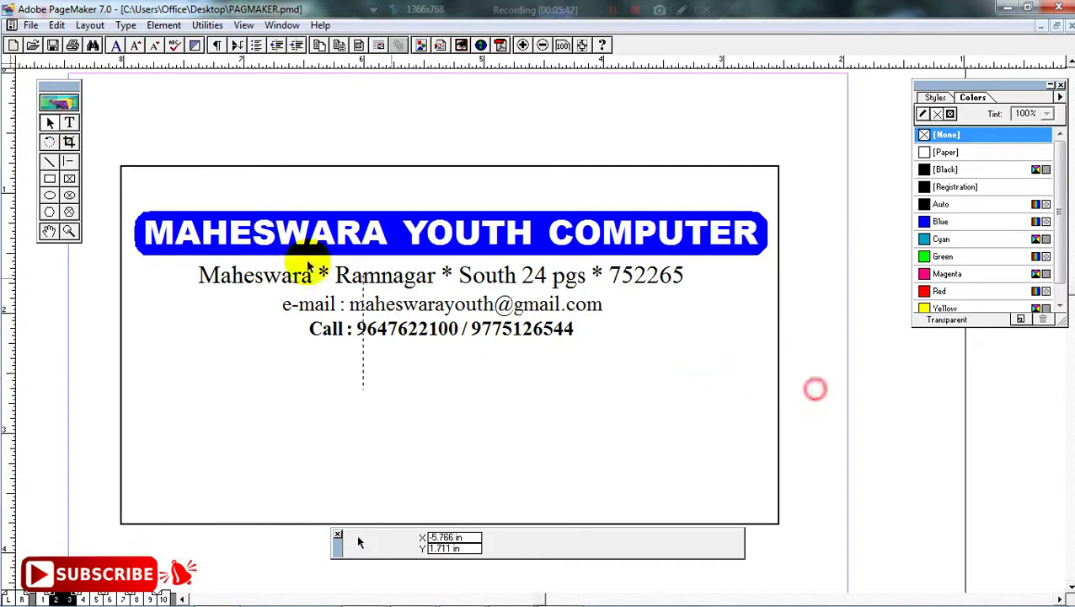
pyautogui.click(240, 275)
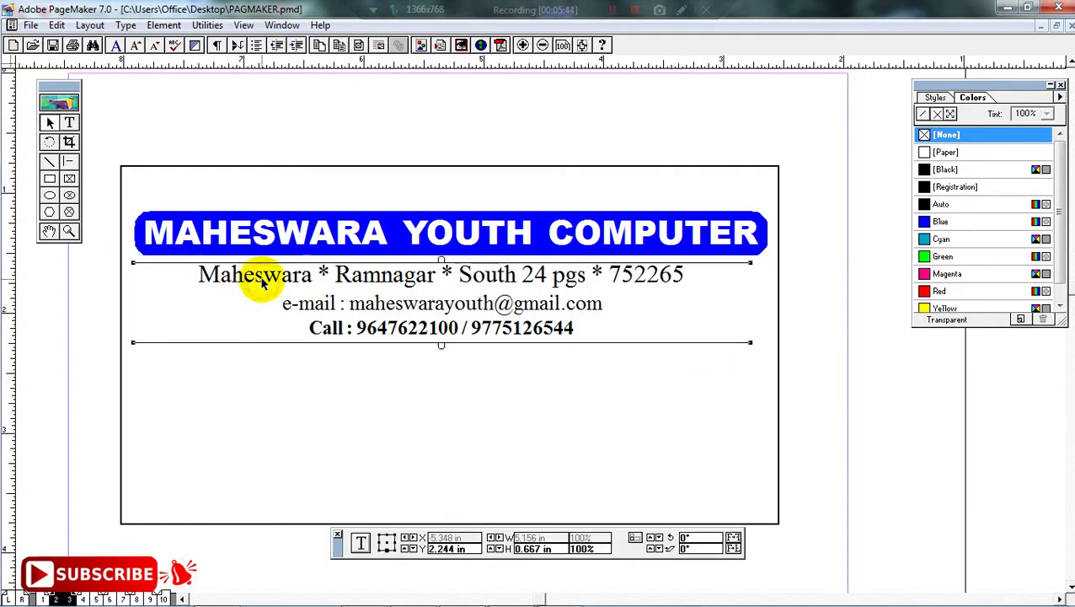
pyautogui.moveTo(261, 284); pyautogui.dragTo(259, 284)
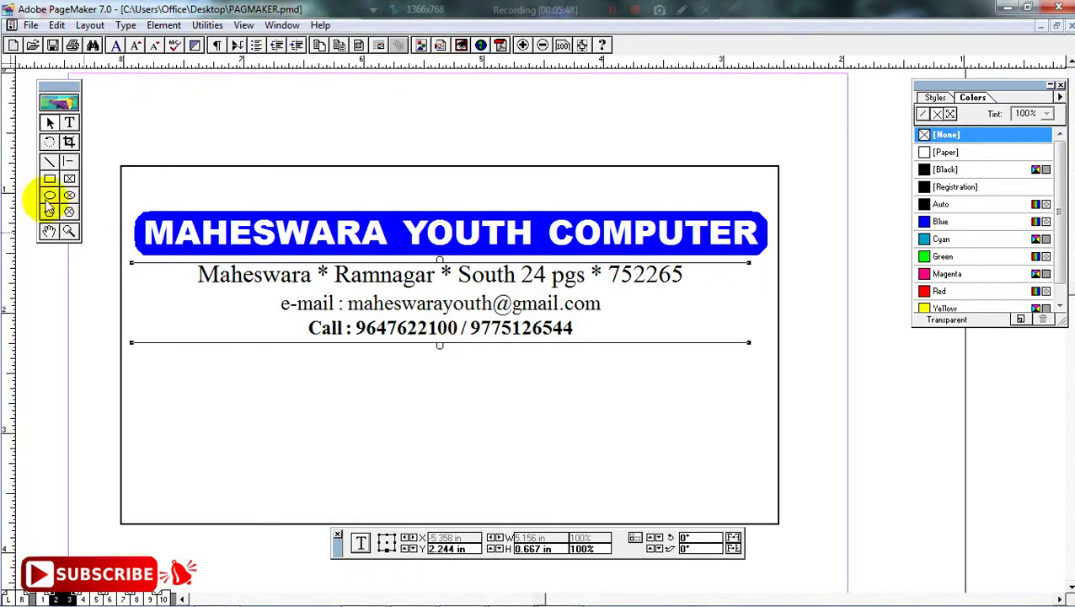
pyautogui.click(69, 122)
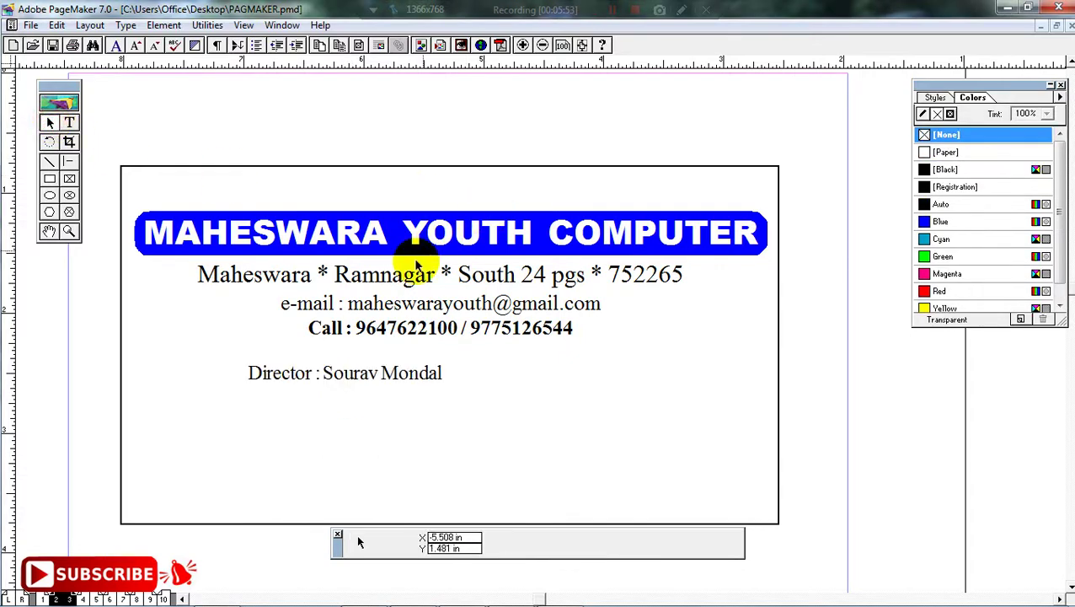
pyautogui.click(384, 377)
pyautogui.moveTo(385, 377); pyautogui.dragTo(486, 386)
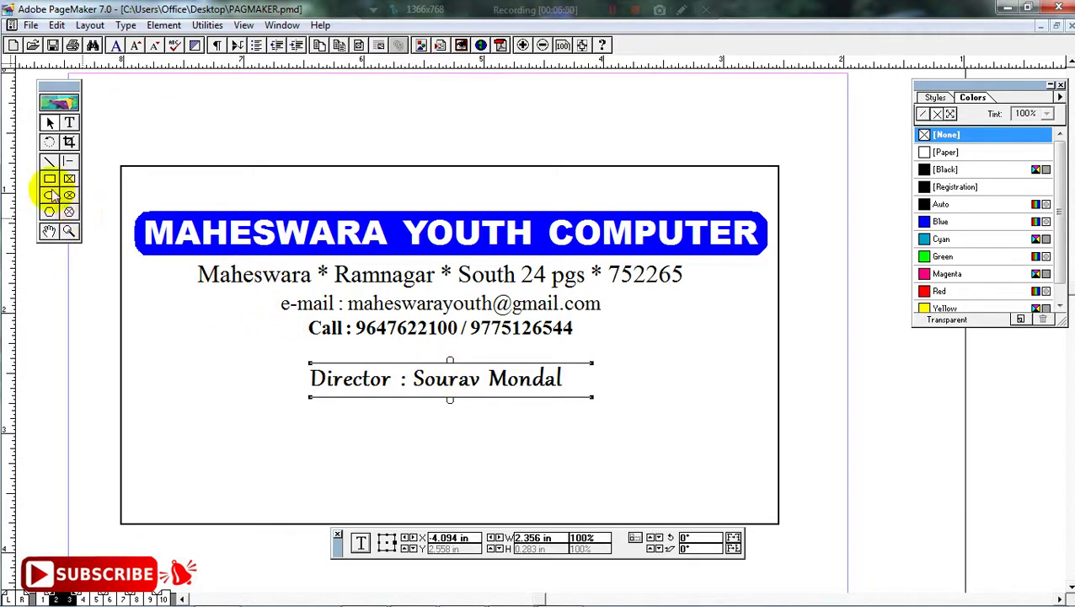
pyautogui.click(49, 213)
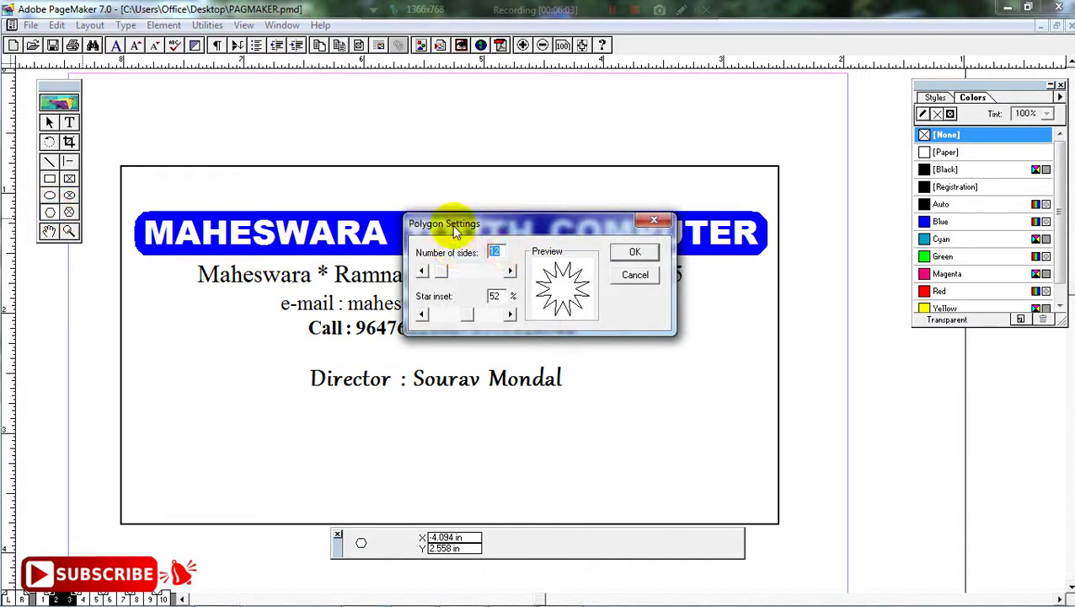
pyautogui.write('6')
pyautogui.click(468, 313)
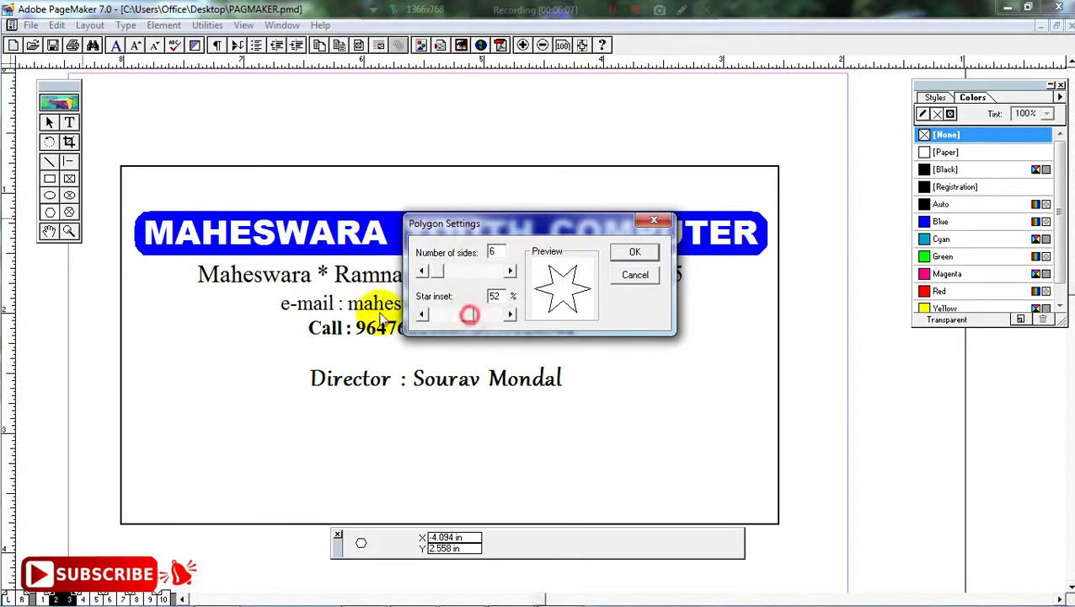
pyautogui.moveTo(465, 313); pyautogui.dragTo(427, 314)
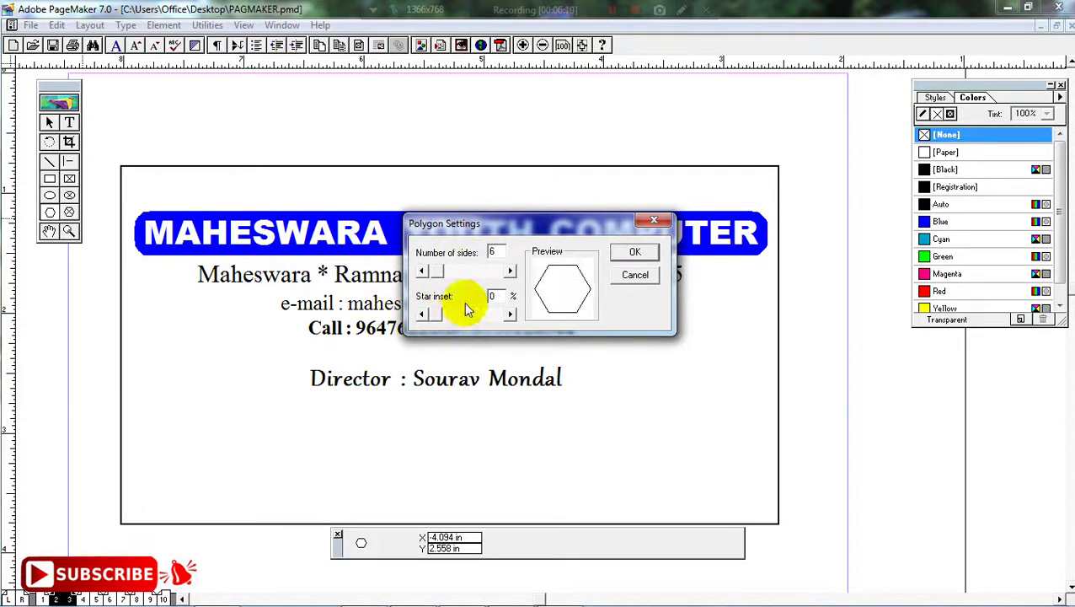
pyautogui.click(638, 253)
pyautogui.moveTo(266, 355)
pyautogui.mouseDown()
pyautogui.moveTo(577, 403)
pyautogui.moveTo(563, 391)
pyautogui.mouseUp()
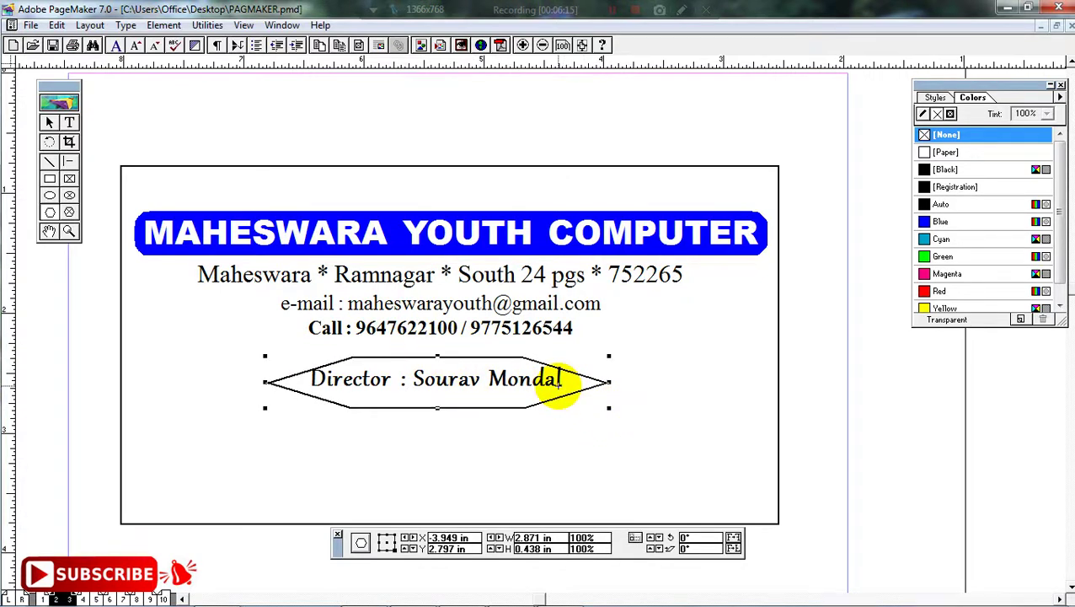
pyautogui.click(49, 122)
pyautogui.click(223, 194)
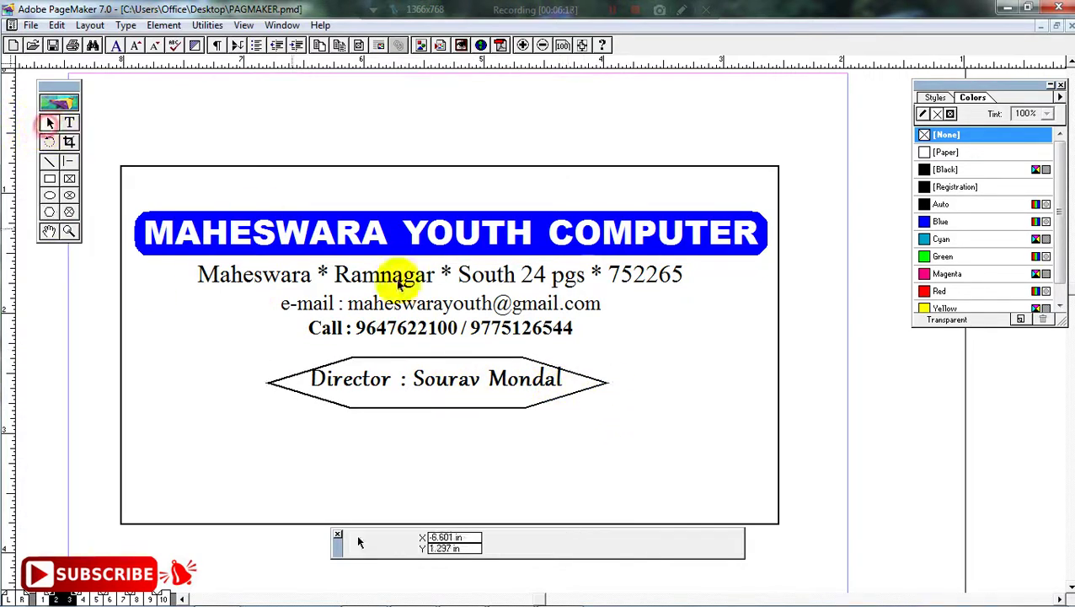
pyautogui.click(607, 382)
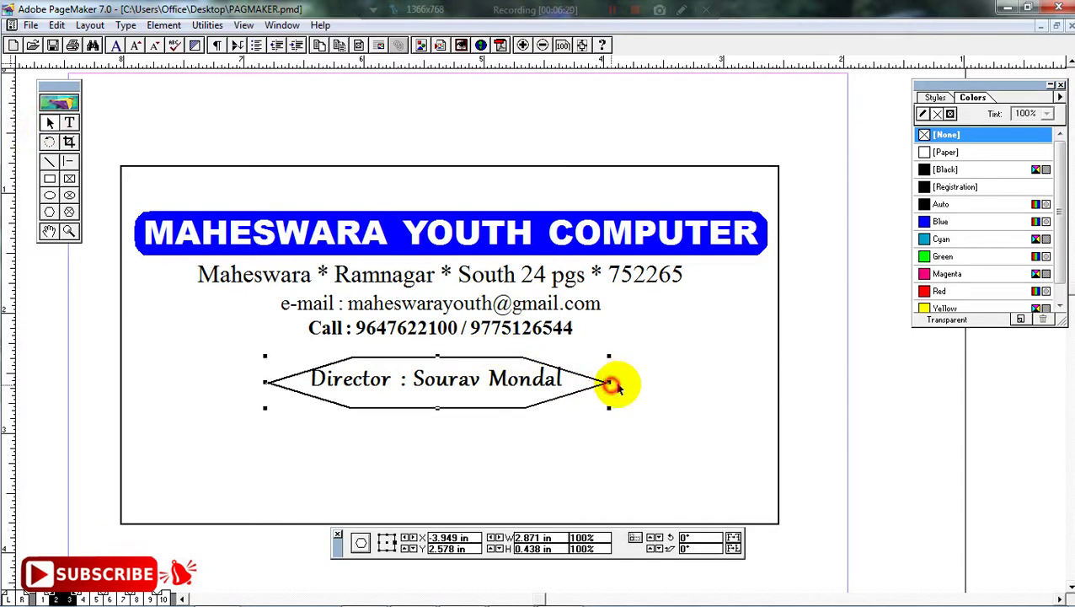
pyautogui.moveTo(609, 382); pyautogui.dragTo(634, 382)
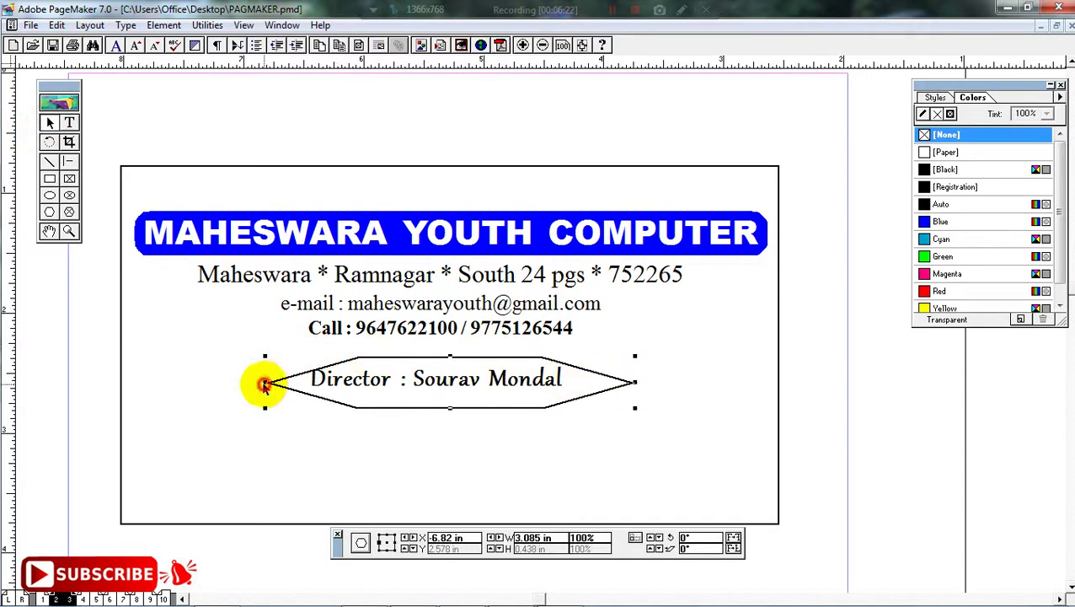
pyautogui.moveTo(264, 383); pyautogui.dragTo(259, 383)
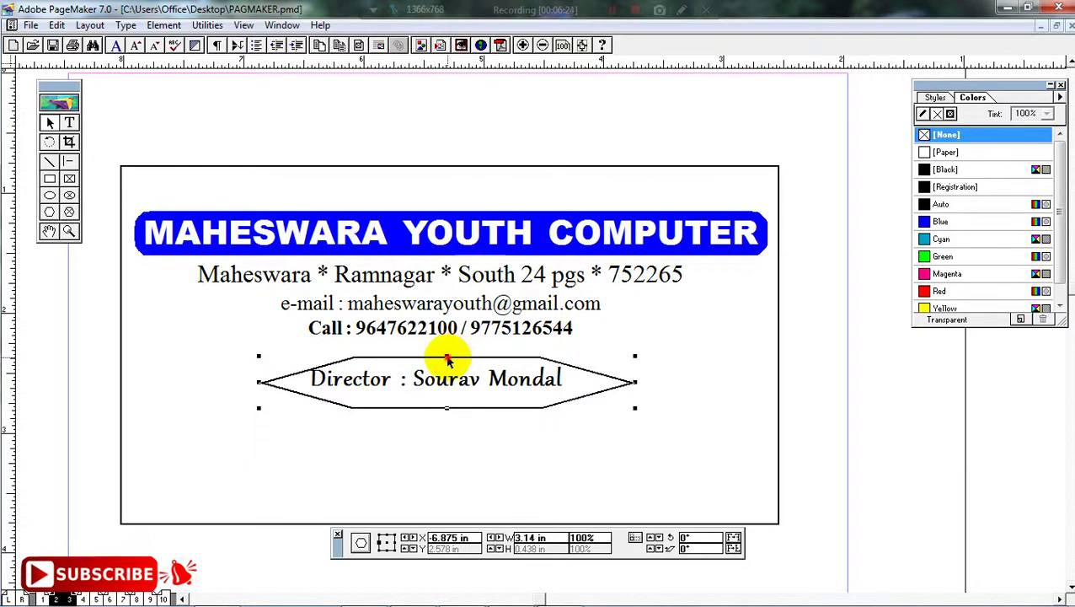
pyautogui.moveTo(447, 357); pyautogui.dragTo(448, 351)
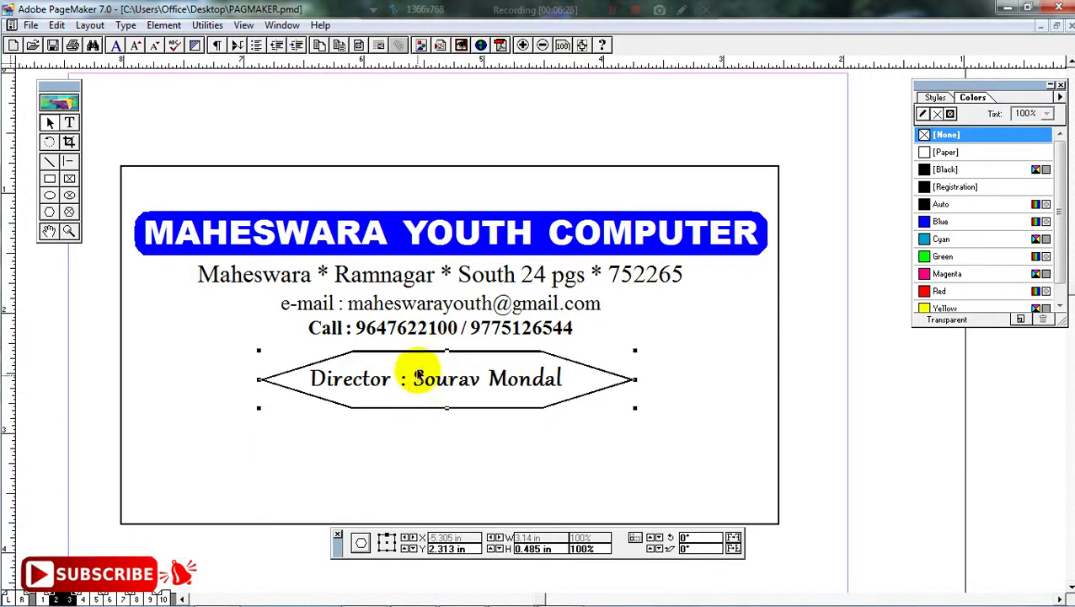
pyautogui.press('Delete')
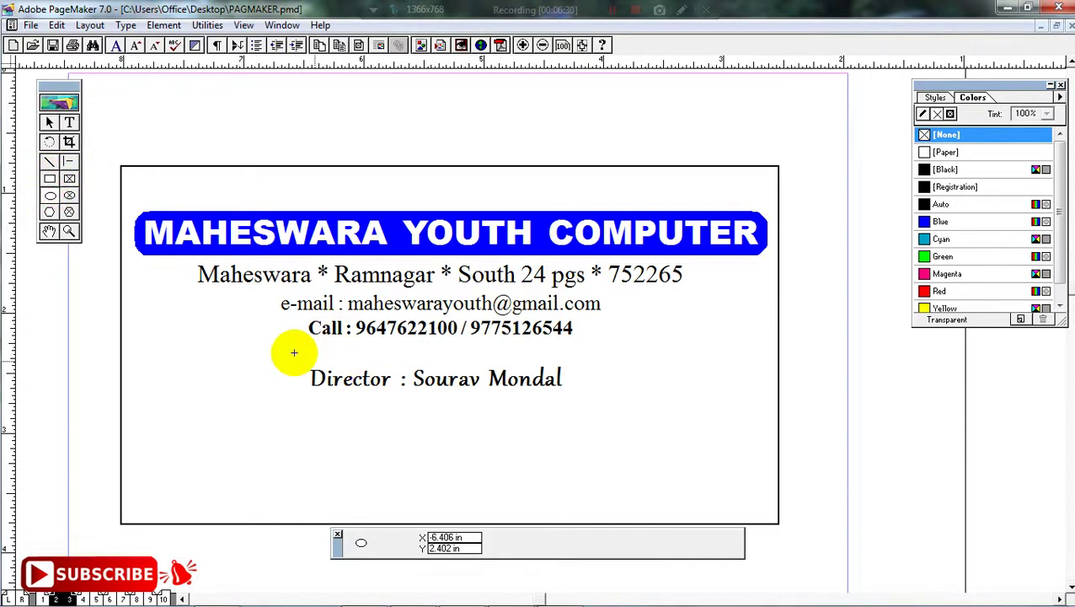
# Step: Replace a trial ellipse with a rectangle drawn around the Director line
pyautogui.moveTo(282, 352); pyautogui.dragTo(588, 410)
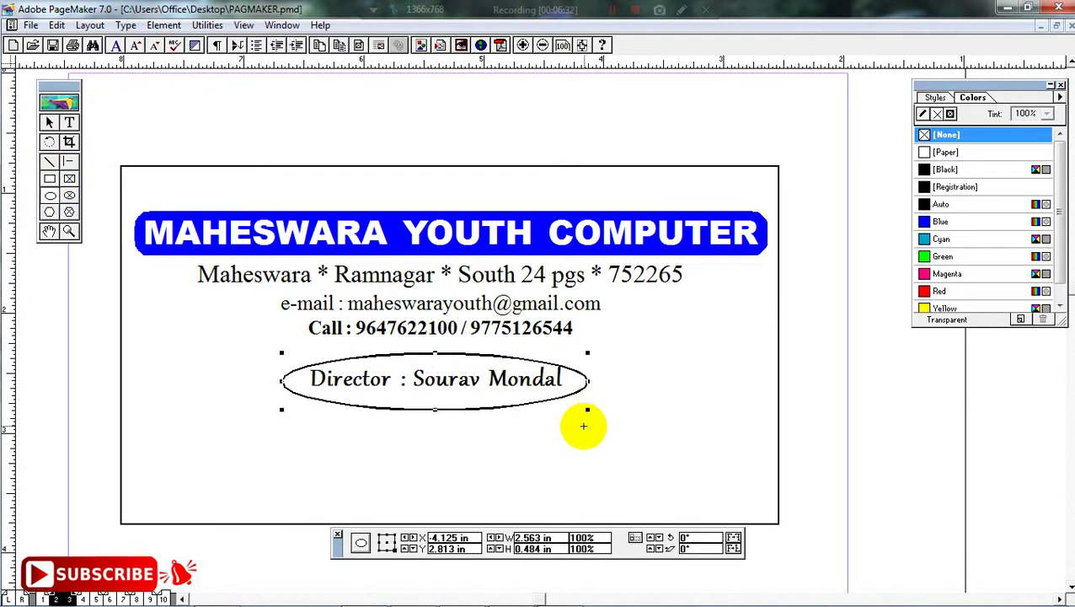
pyautogui.press('Delete')
pyautogui.click(50, 178)
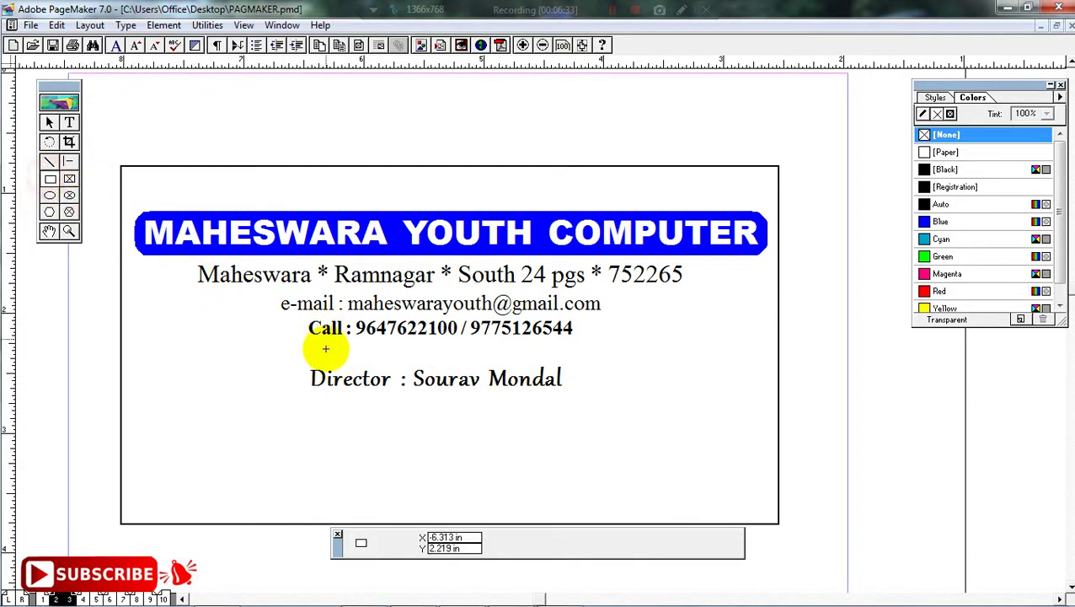
pyautogui.moveTo(300, 363); pyautogui.dragTo(580, 399)
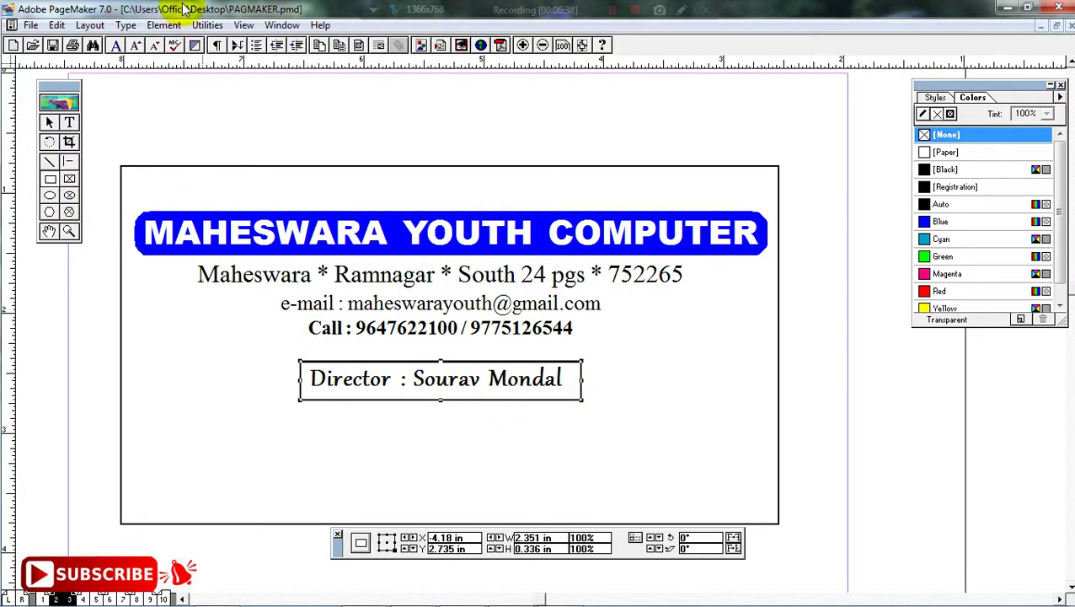
# Step: Give the rectangle the third Rounded Corners style and nudge it slightly
pyautogui.click(165, 25)
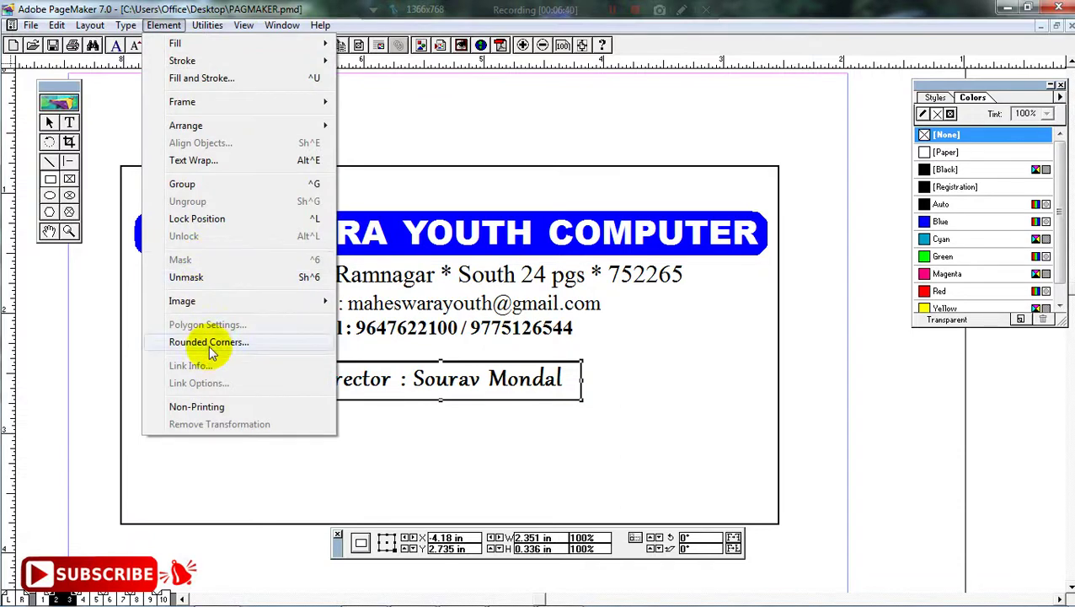
pyautogui.click(208, 342)
pyautogui.click(545, 254)
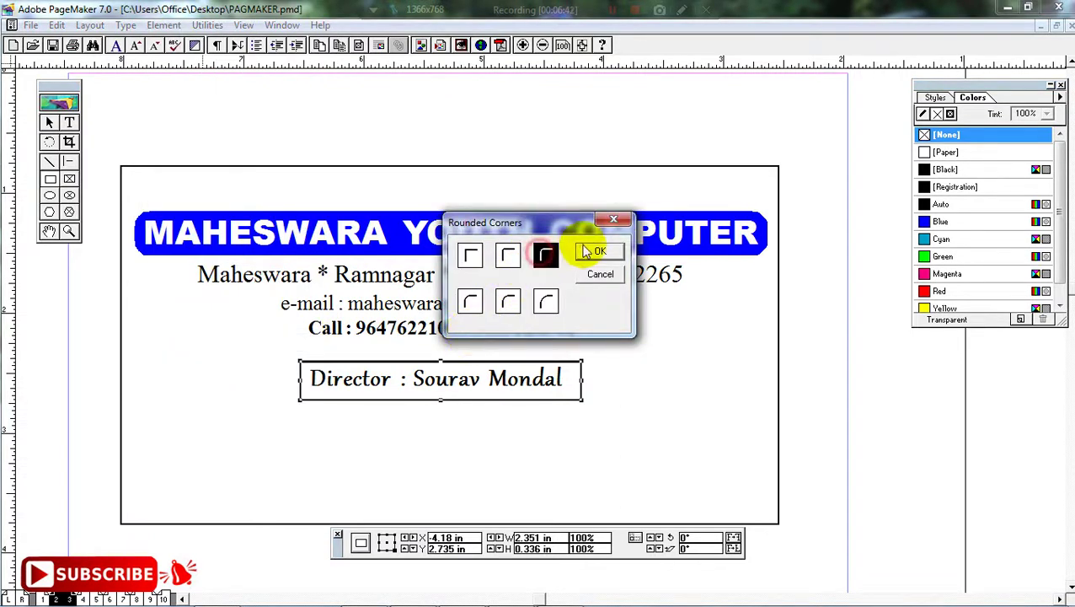
pyautogui.click(592, 252)
pyautogui.click(49, 122)
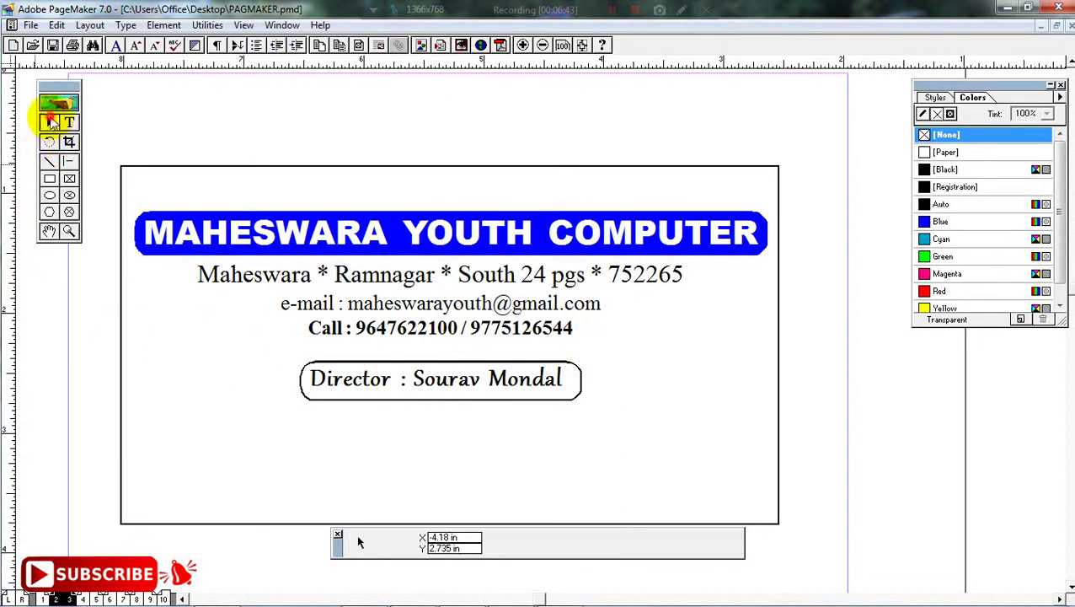
pyautogui.click(579, 381)
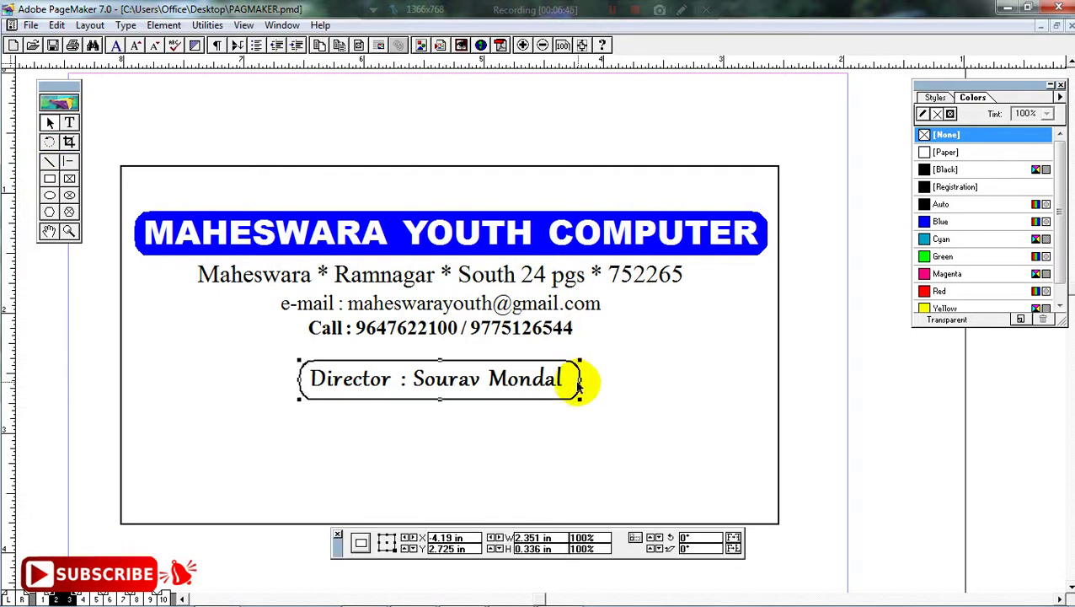
pyautogui.moveTo(577, 384); pyautogui.dragTo(576, 394)
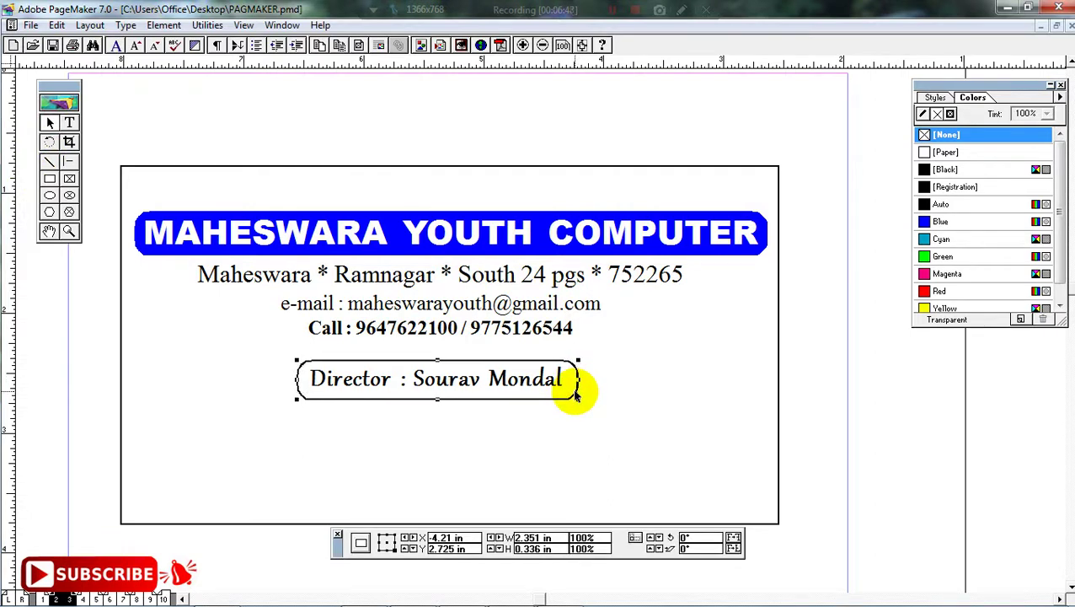
# Step: Zoom in and drag the rounded box down to sit empty beneath the Director text
pyautogui.hotkey('ctrl', '=')
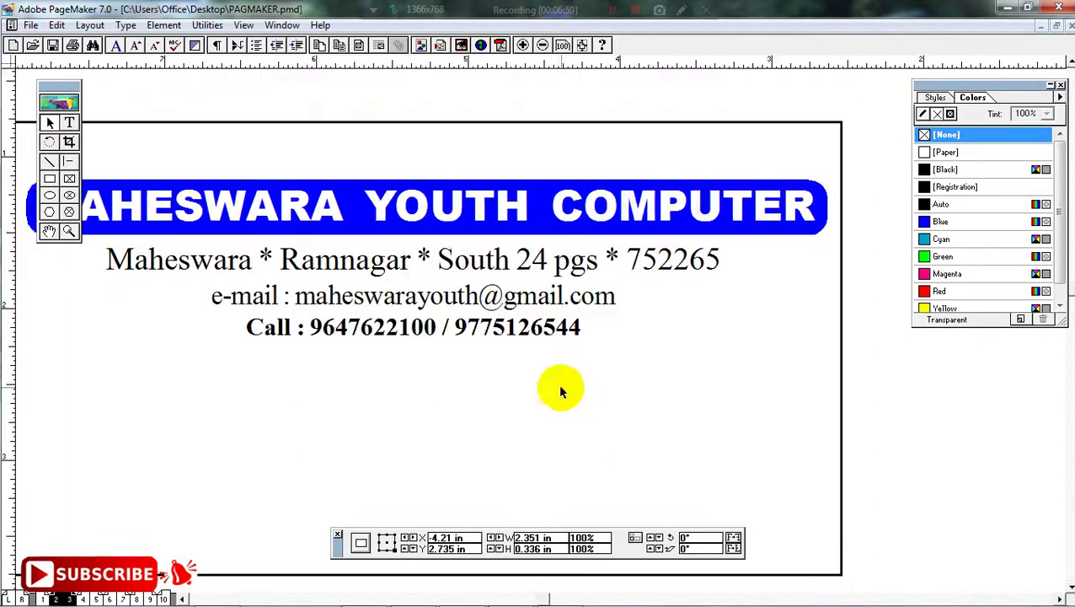
pyautogui.hotkey('ctrl', '=')
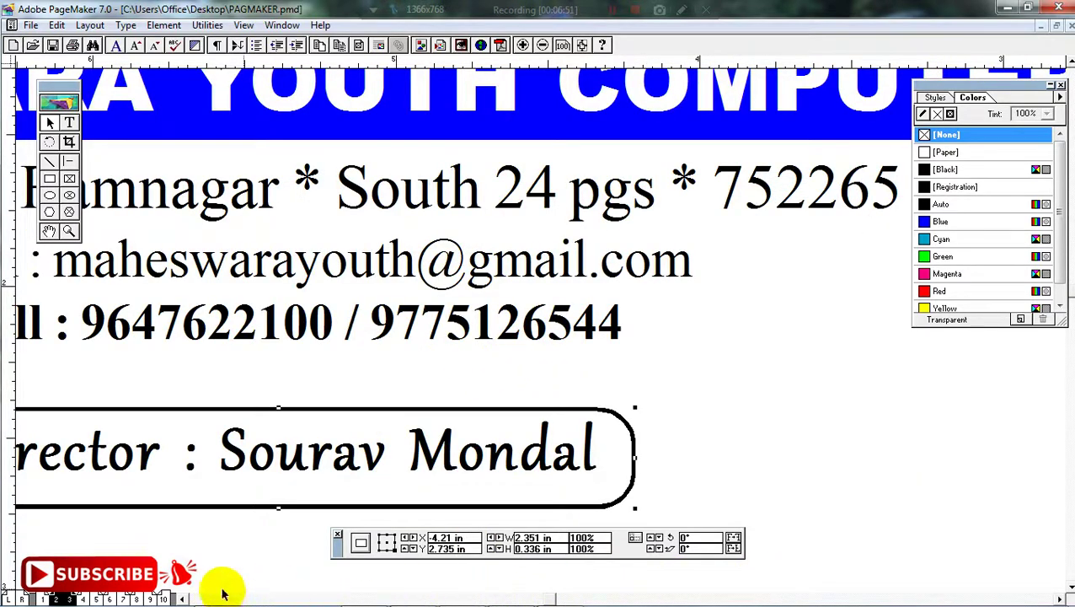
pyautogui.click(184, 598)
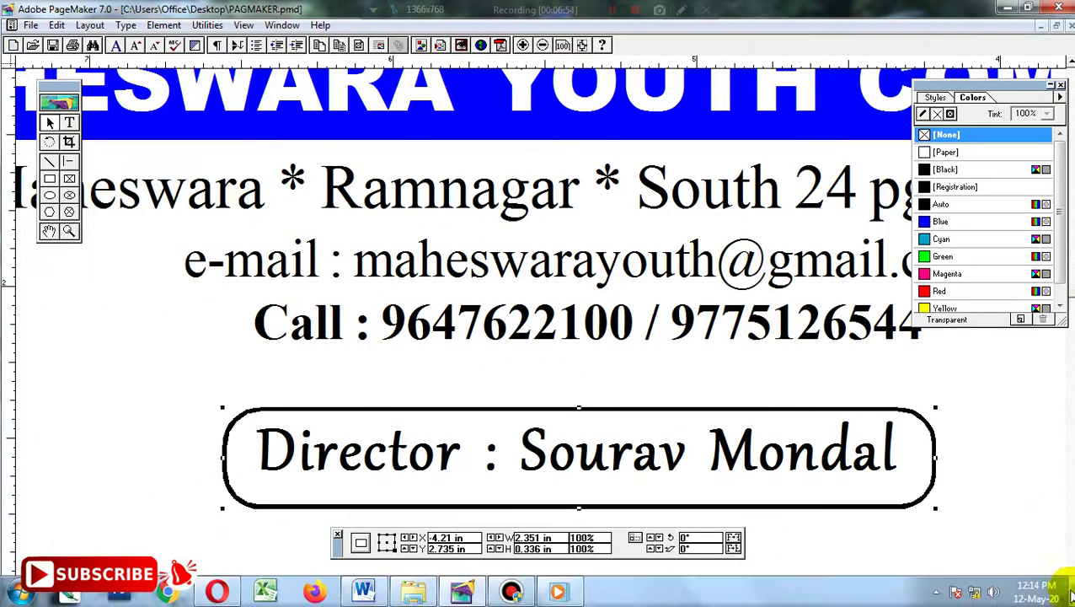
pyautogui.scroll(-3, 621, 354)
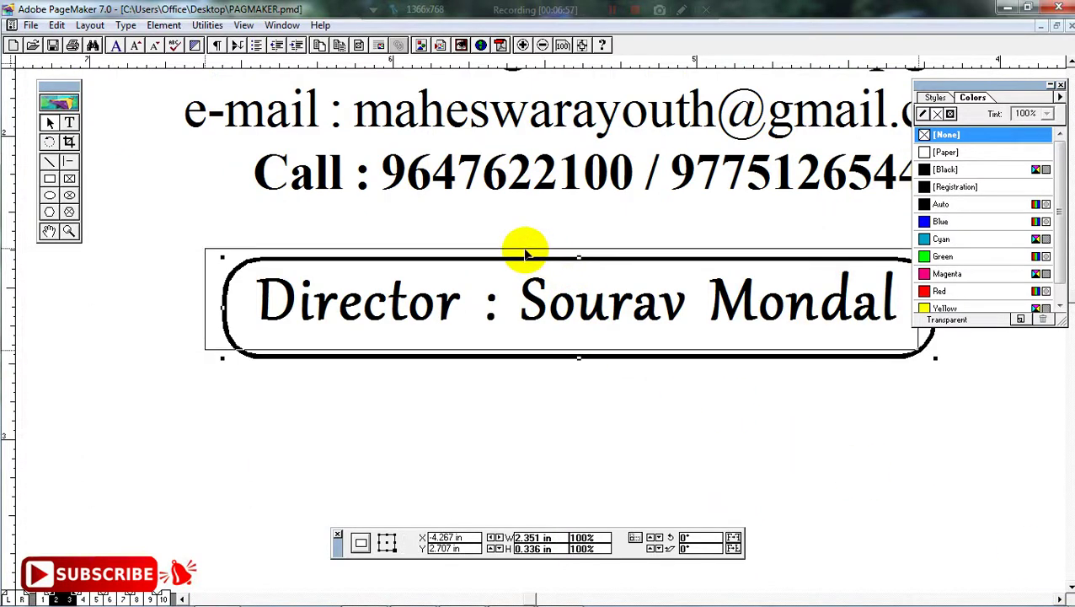
pyautogui.moveTo(542, 260); pyautogui.dragTo(535, 369)
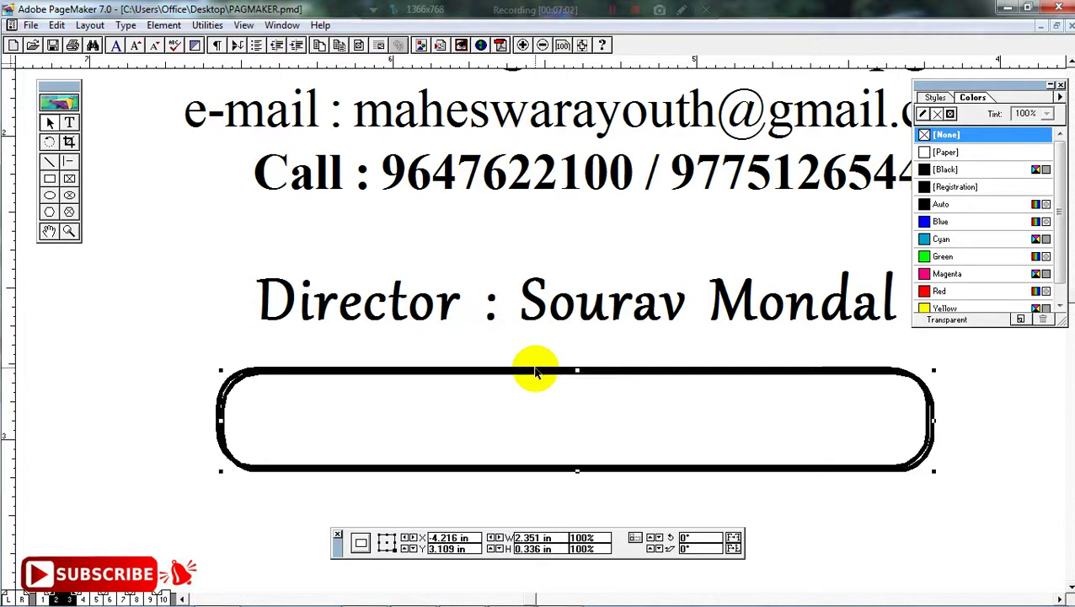
# Step: Offset a second rounded box up and left and fill it Blue
pyautogui.moveTo(530, 375); pyautogui.dragTo(478, 352)
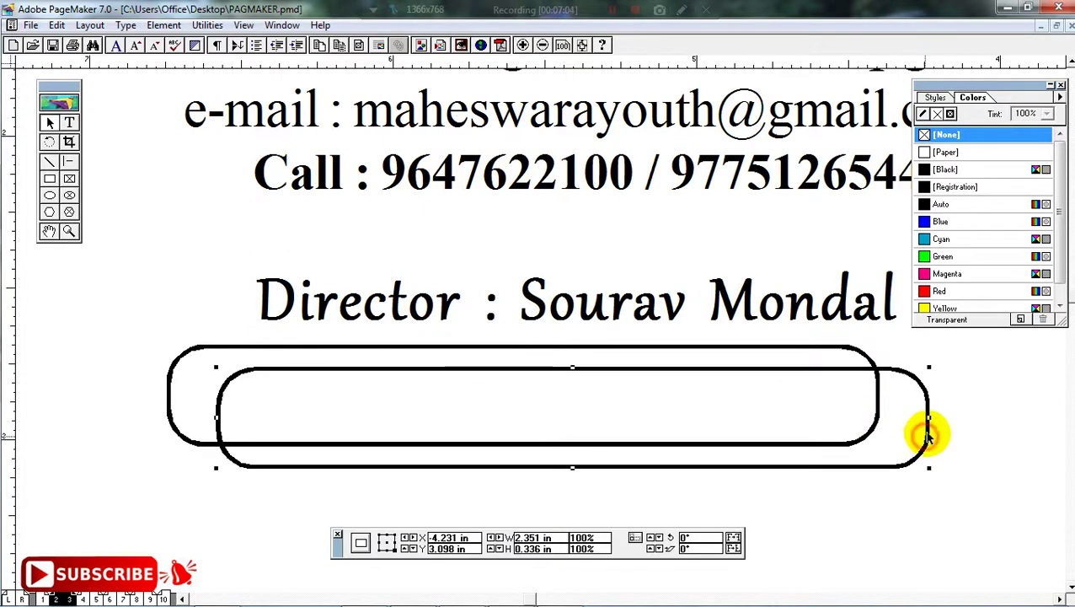
pyautogui.click(937, 221)
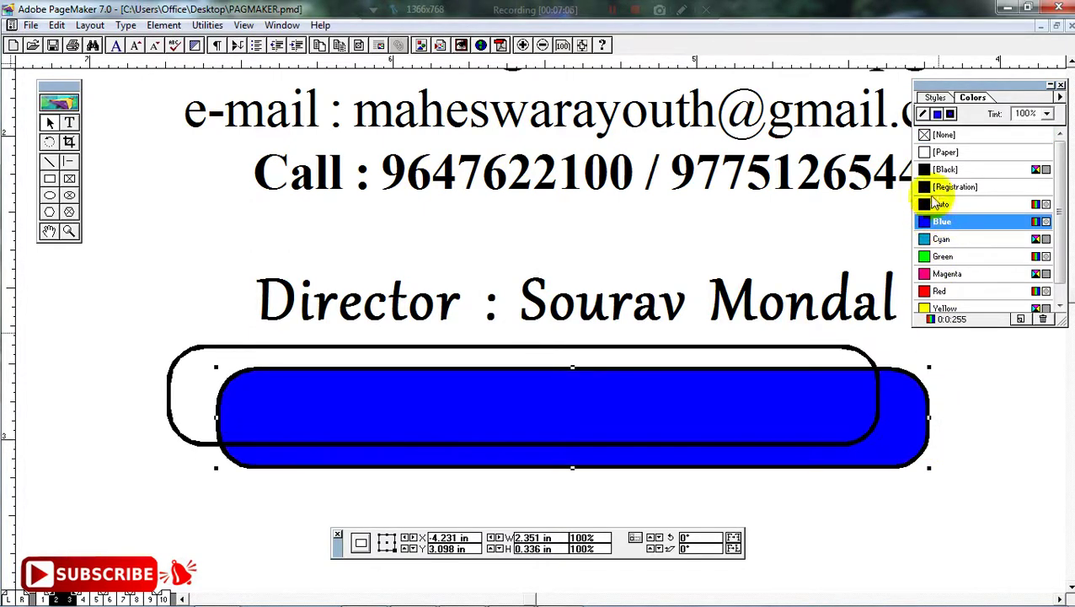
pyautogui.scroll(-1, 918, 152)
pyautogui.click(924, 152)
pyautogui.click(924, 204)
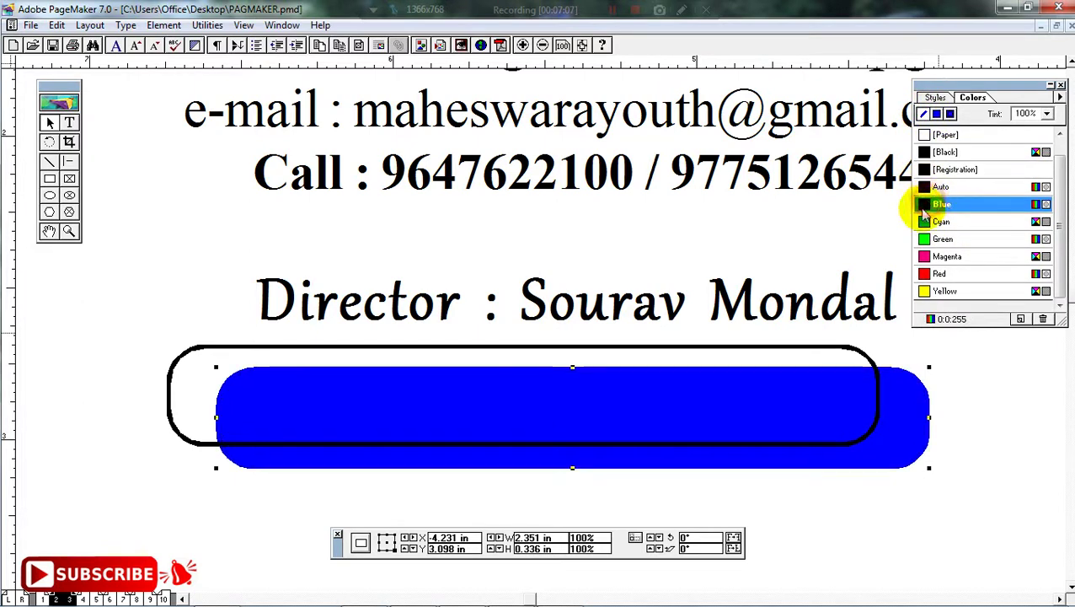
# Step: Give the other rounded box a Blue border and white Paper fill, placed over the blue one
pyautogui.click(747, 348)
pyautogui.moveTo(763, 353); pyautogui.dragTo(785, 360)
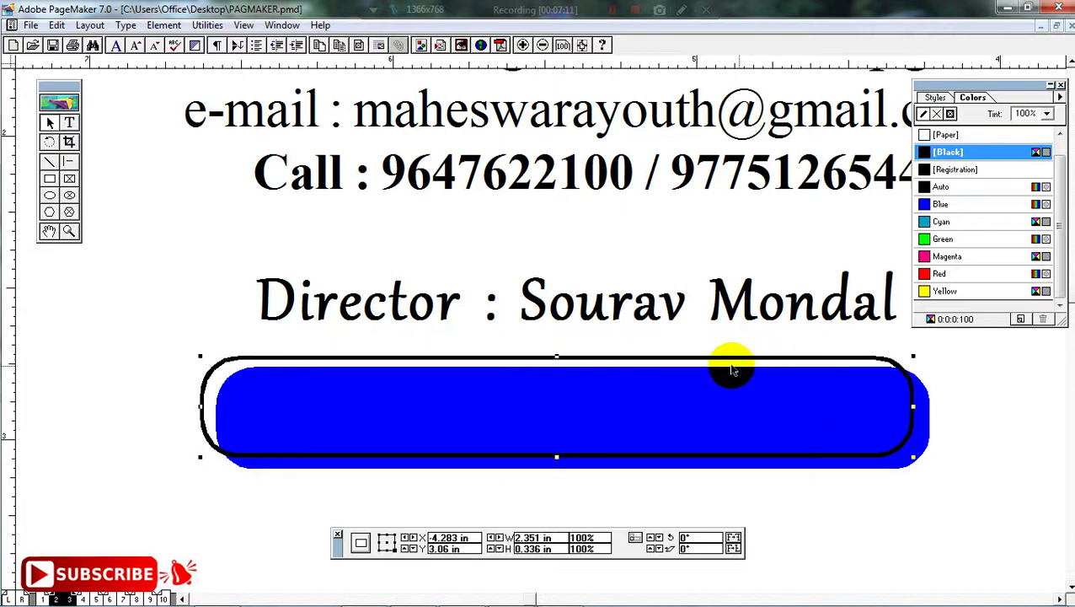
pyautogui.click(927, 204)
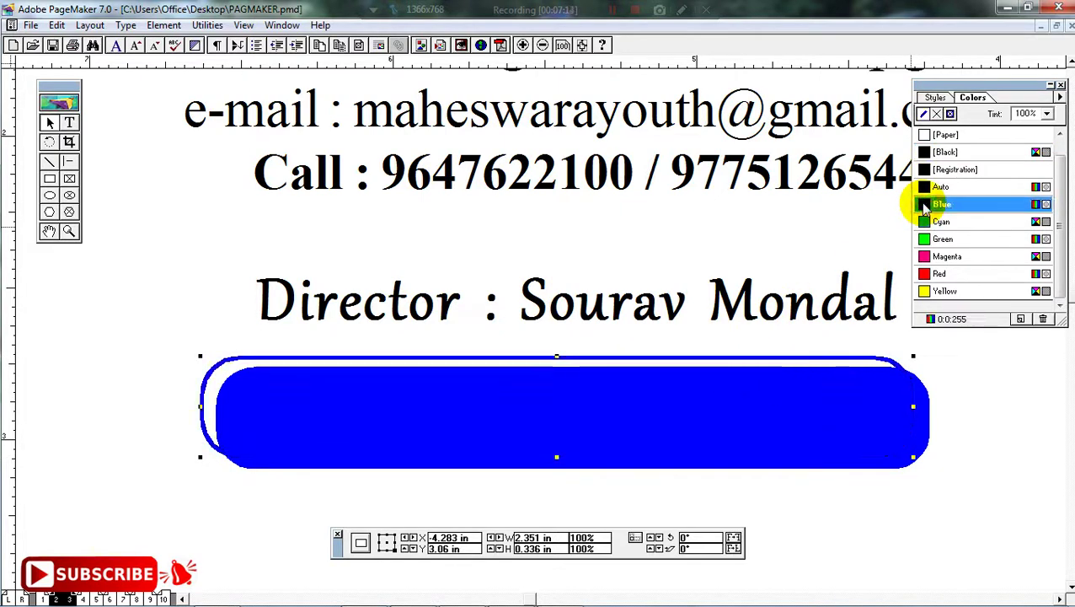
pyautogui.click(937, 114)
pyautogui.click(938, 153)
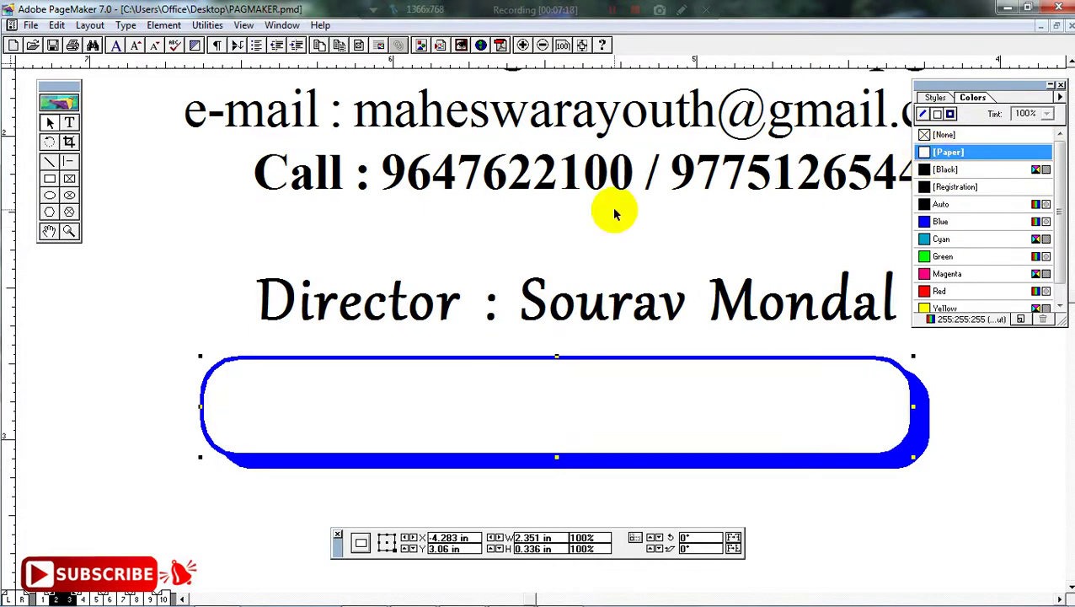
pyautogui.click(147, 312)
pyautogui.click(325, 379)
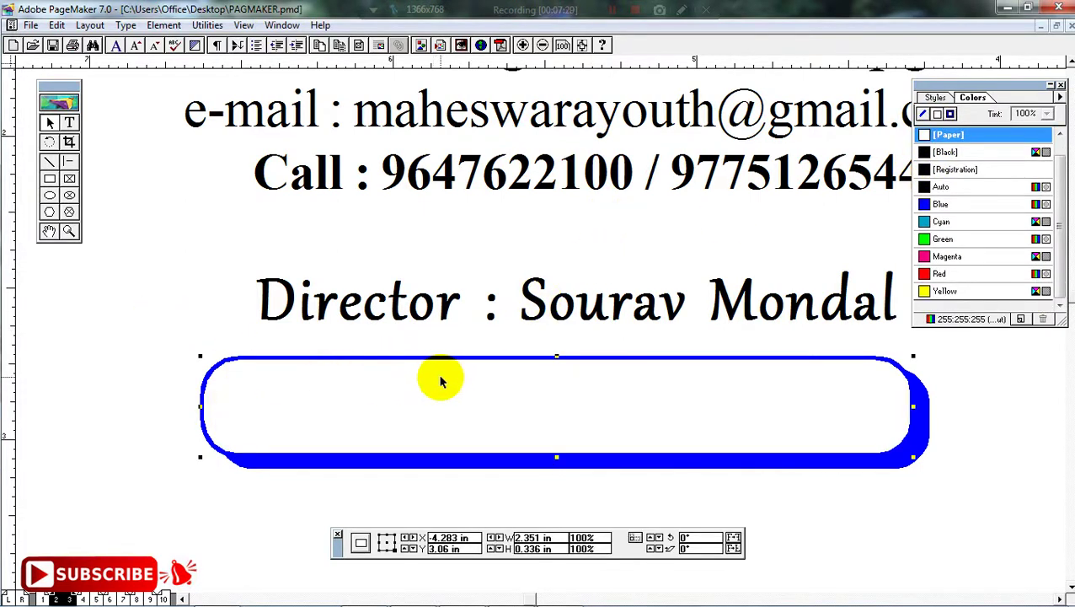
pyautogui.moveTo(446, 379); pyautogui.dragTo(451, 380)
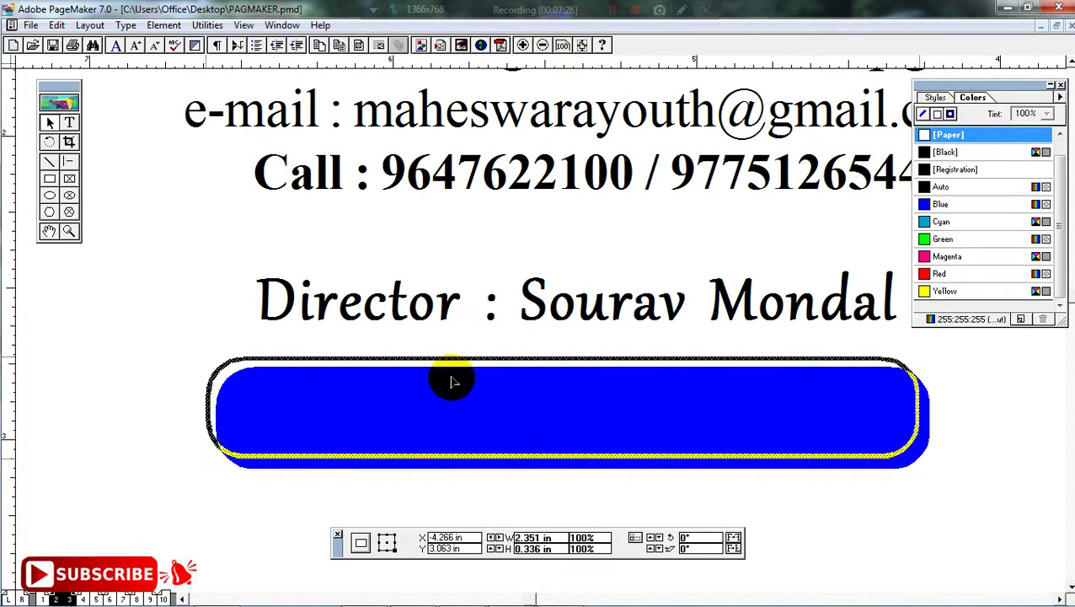
# Step: Group both rounded boxes, fit the group over the Director line, and send it to back
pyautogui.moveTo(162, 330); pyautogui.dragTo(955, 490)
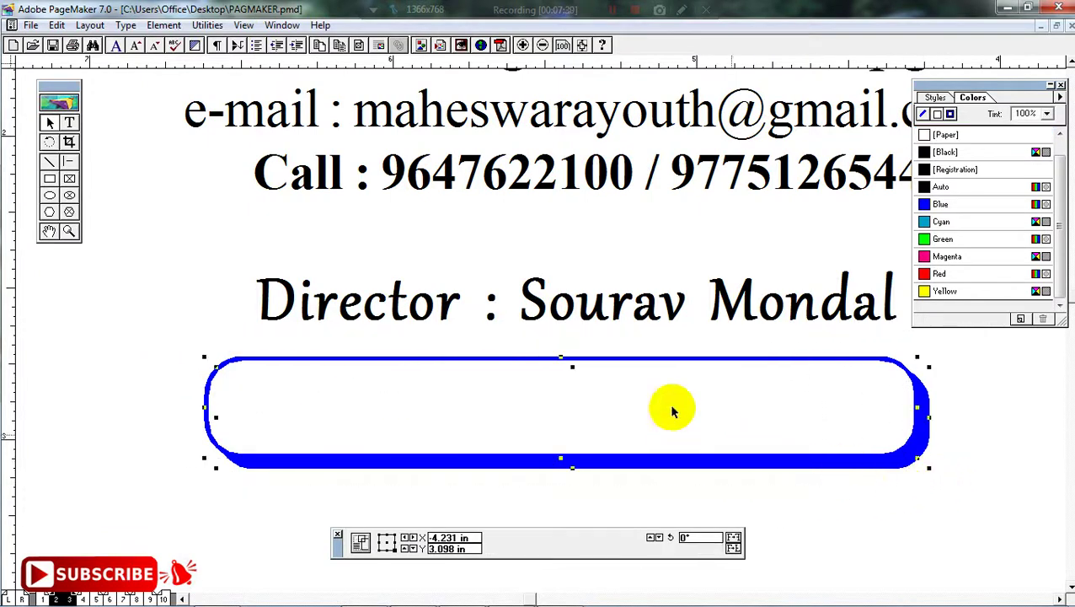
pyautogui.click(164, 25)
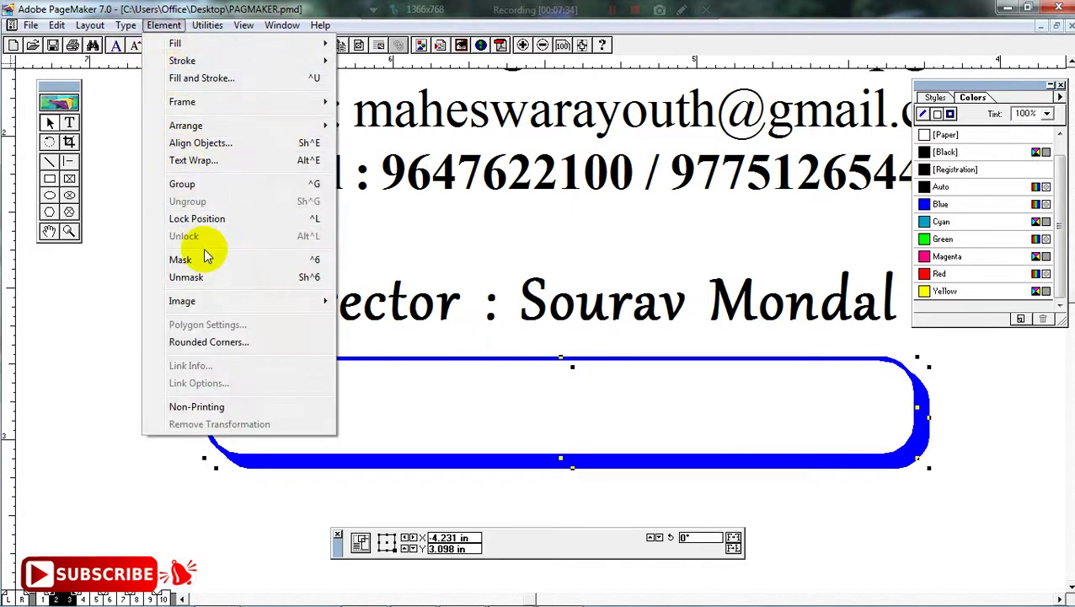
pyautogui.click(217, 185)
pyautogui.moveTo(455, 420); pyautogui.dragTo(462, 318)
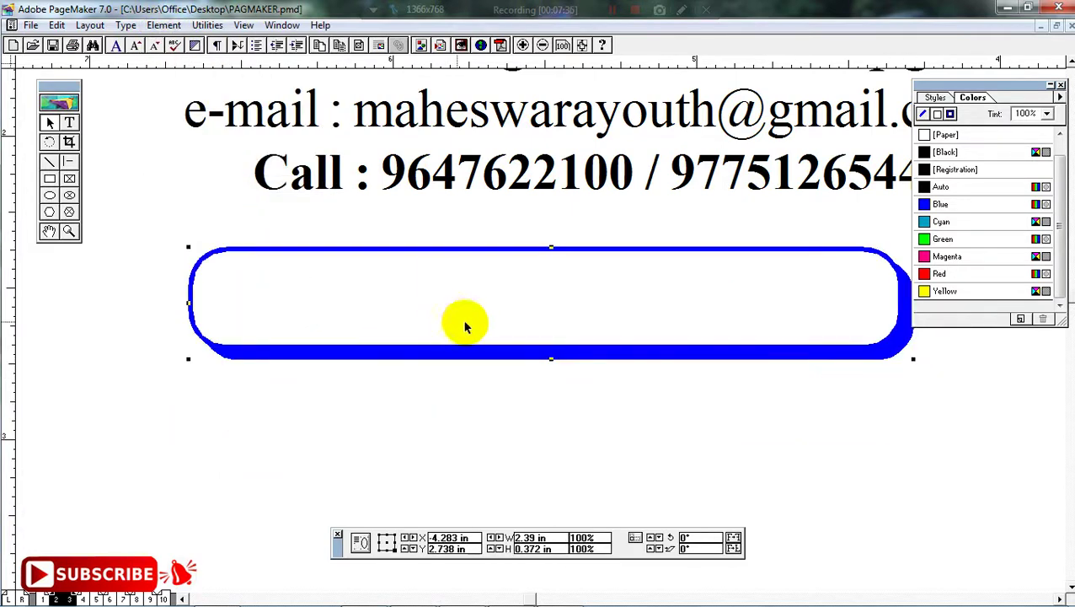
pyautogui.moveTo(913, 359); pyautogui.dragTo(935, 365)
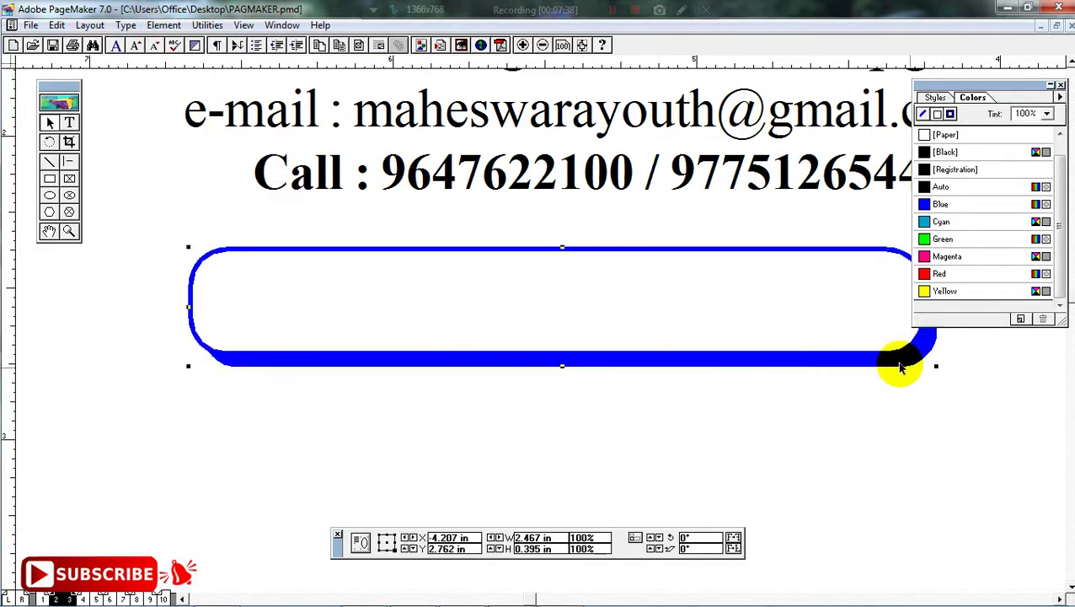
pyautogui.moveTo(453, 285); pyautogui.dragTo(460, 286)
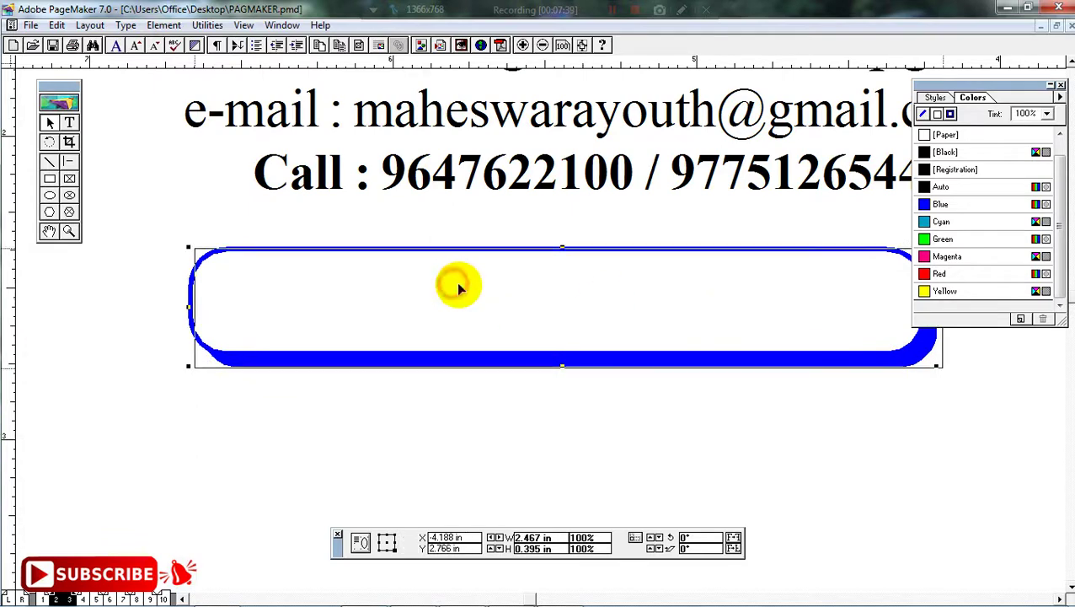
pyautogui.click(163, 25)
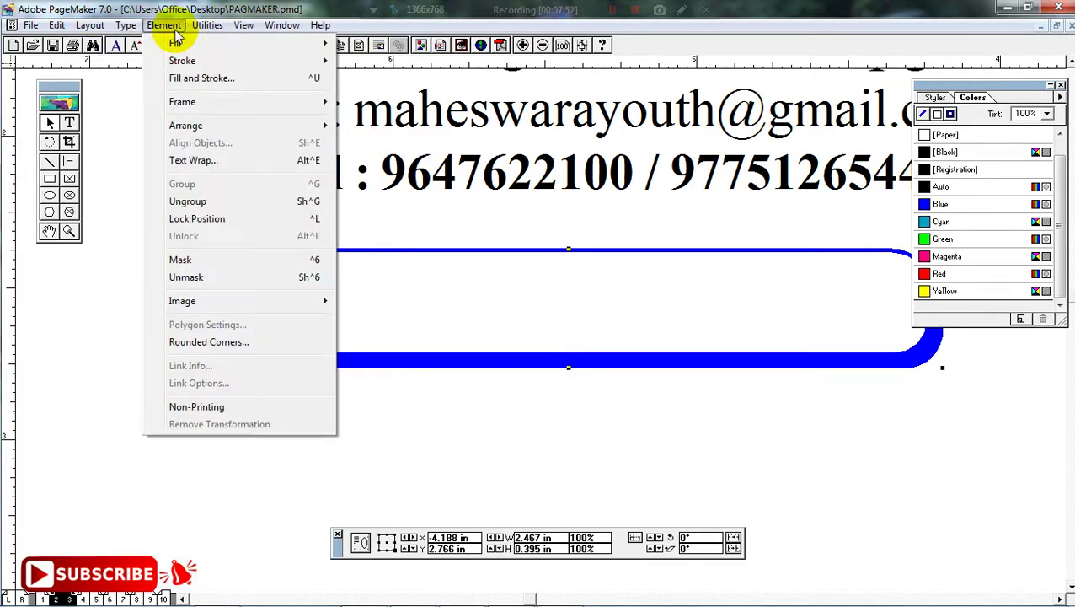
pyautogui.moveTo(186, 125)
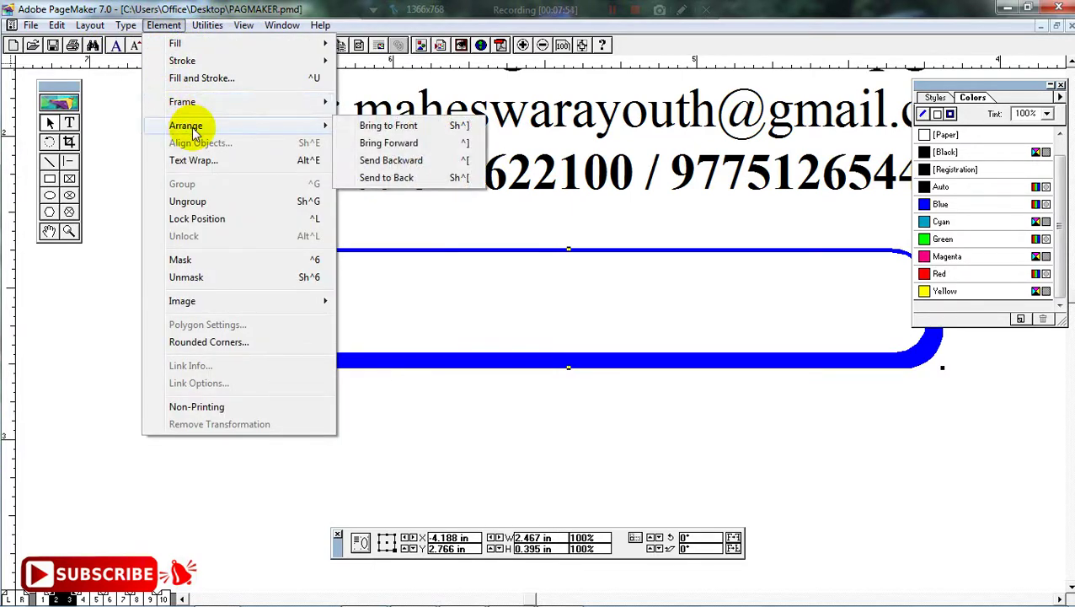
pyautogui.click(408, 179)
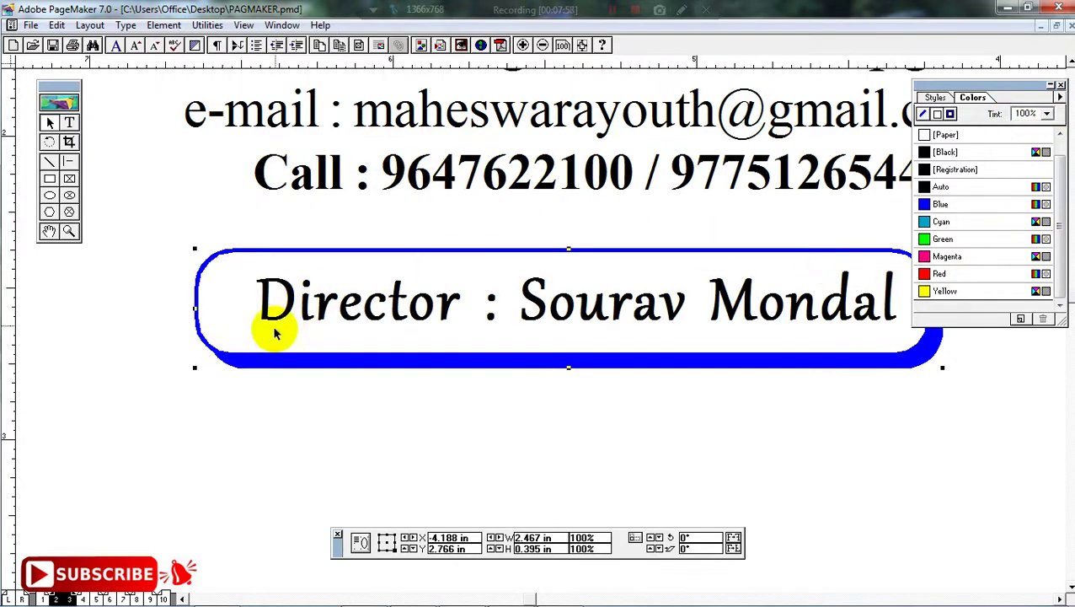
# Step: Pan to the Director box and shift the Director text block left to centre it
pyautogui.click(49, 231)
pyautogui.moveTo(611, 410)
pyautogui.mouseDown()
pyautogui.moveTo(517, 483)
pyautogui.moveTo(525, 454)
pyautogui.mouseUp()
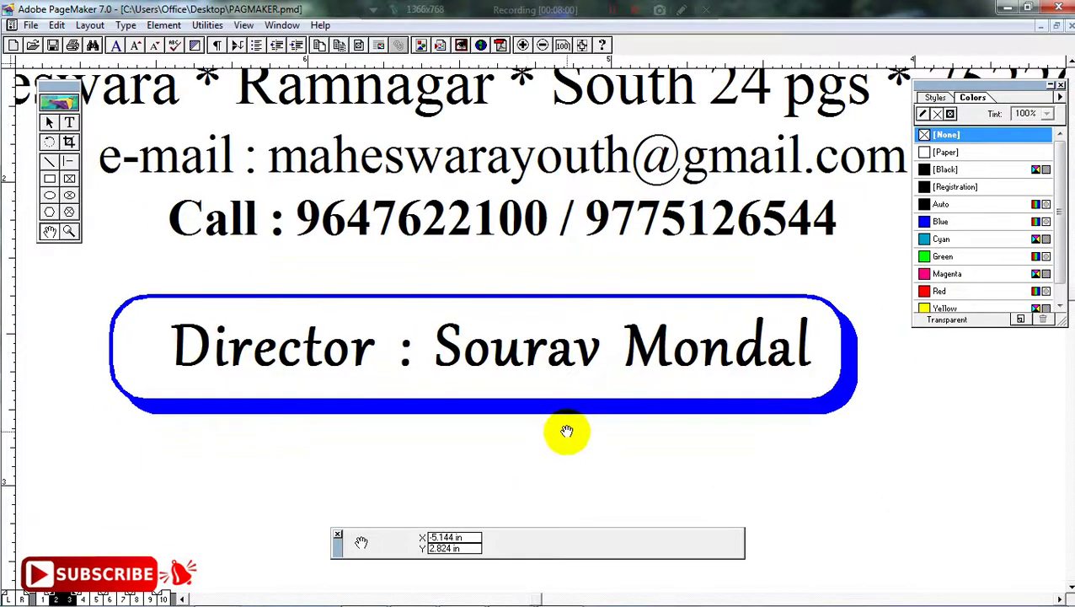
pyautogui.click(49, 122)
pyautogui.click(264, 336)
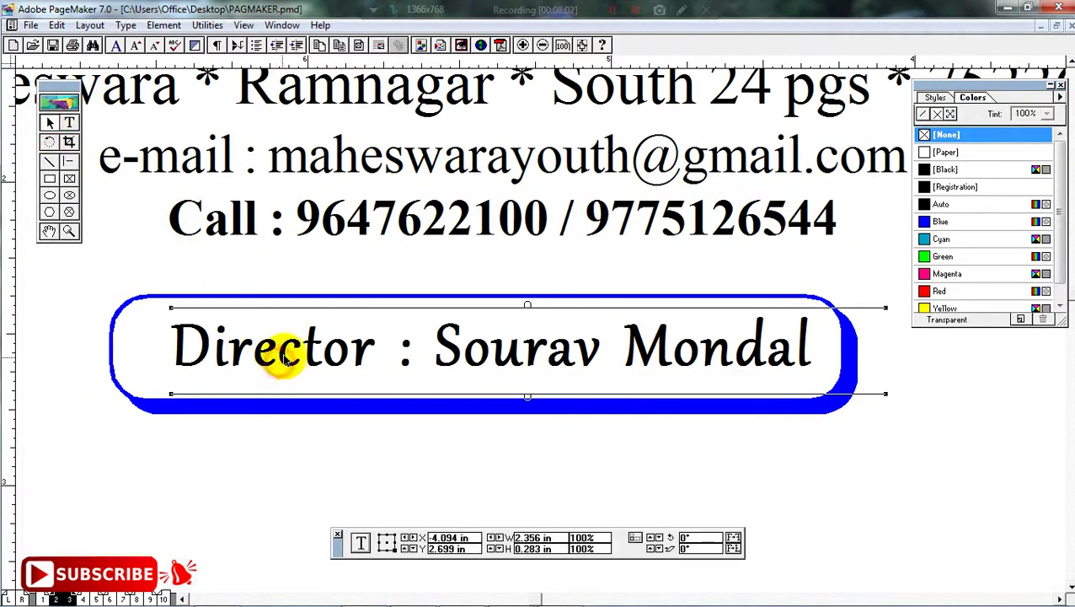
pyautogui.moveTo(281, 350); pyautogui.dragTo(271, 354)
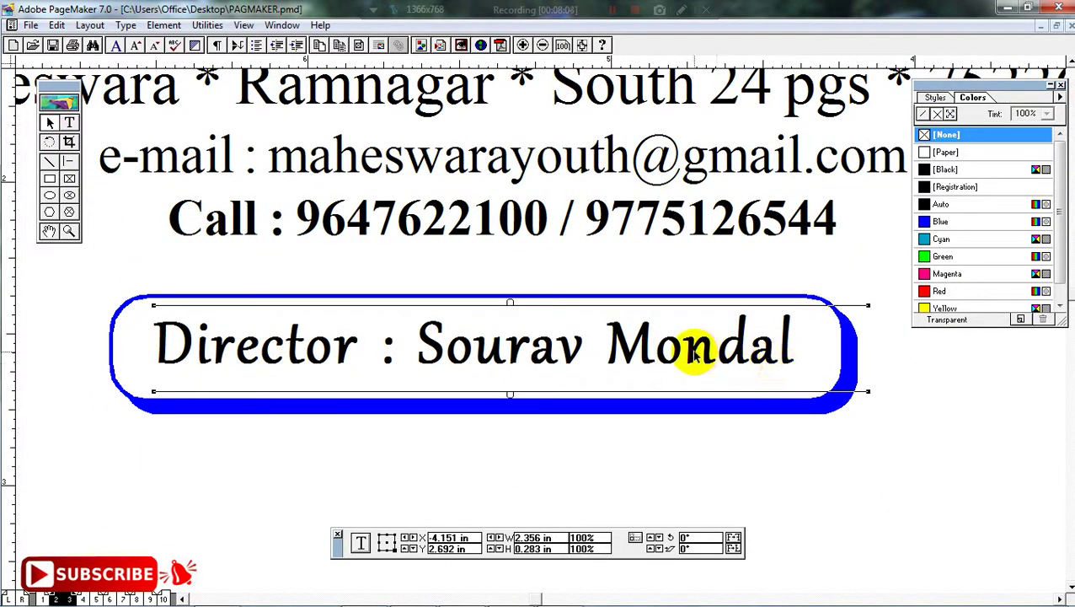
pyautogui.moveTo(694, 353); pyautogui.dragTo(687, 354)
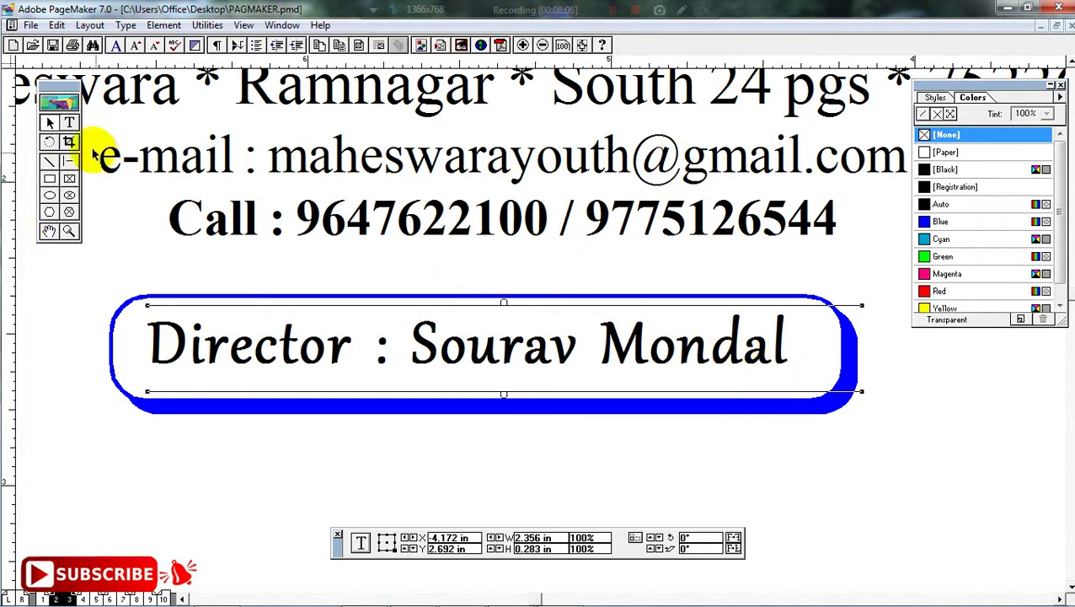
# Step: Colour the Director text Red and fit the whole page in the window
pyautogui.click(69, 122)
pyautogui.moveTo(147, 346); pyautogui.dragTo(797, 358)
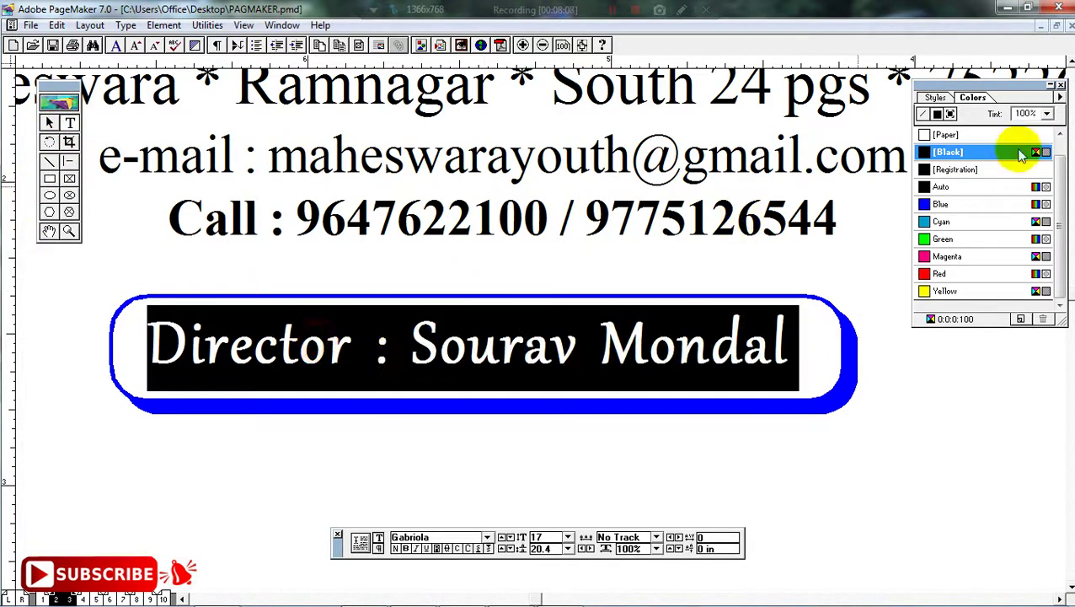
pyautogui.click(940, 273)
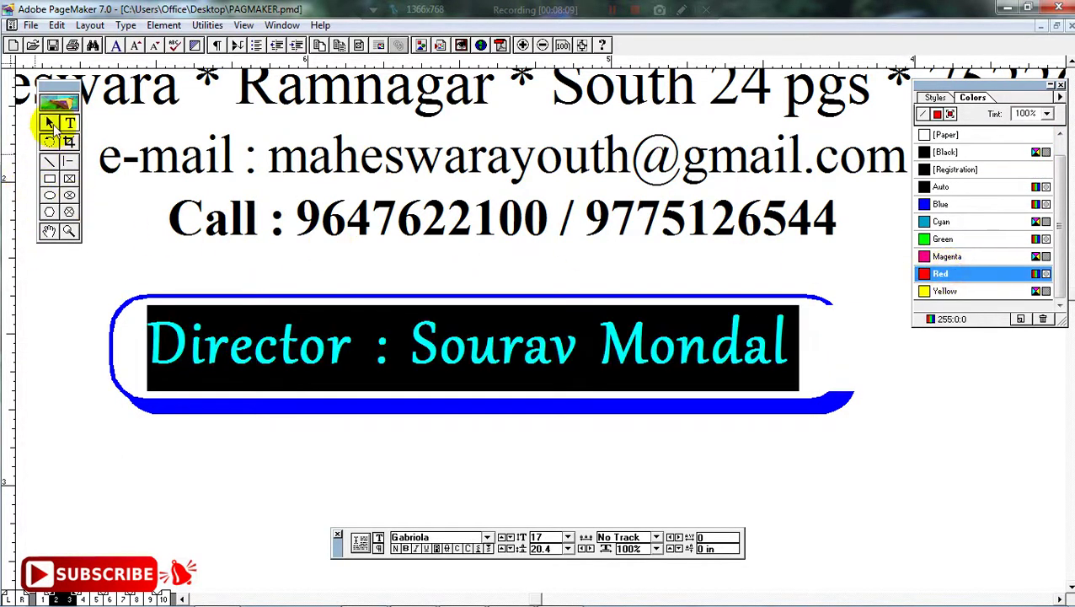
pyautogui.click(48, 123)
pyautogui.click(49, 231)
pyautogui.moveTo(516, 402); pyautogui.dragTo(527, 236)
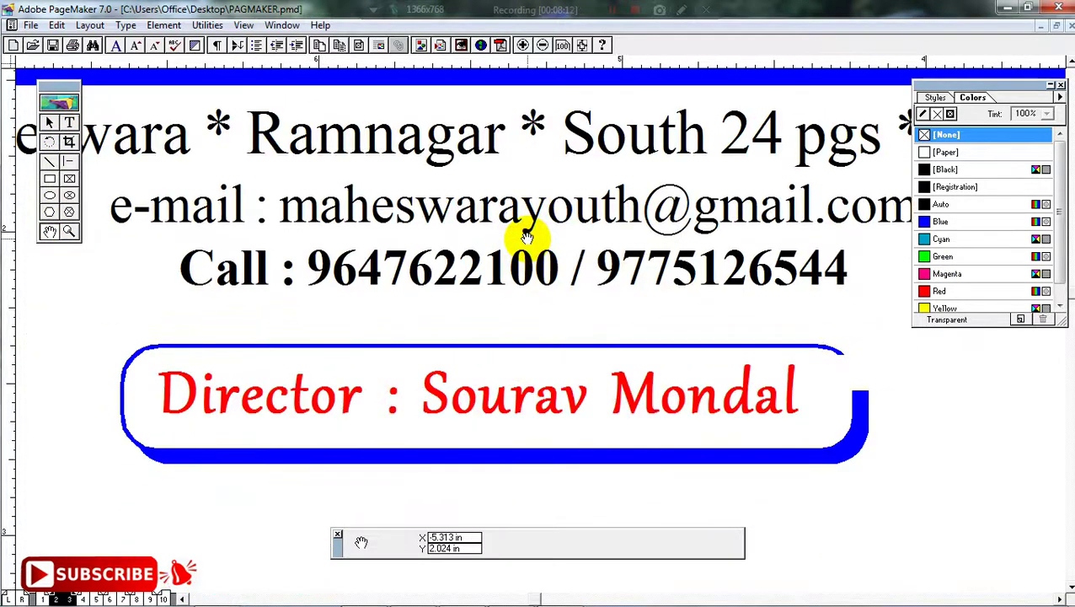
pyautogui.hotkey('ctrl', '0')
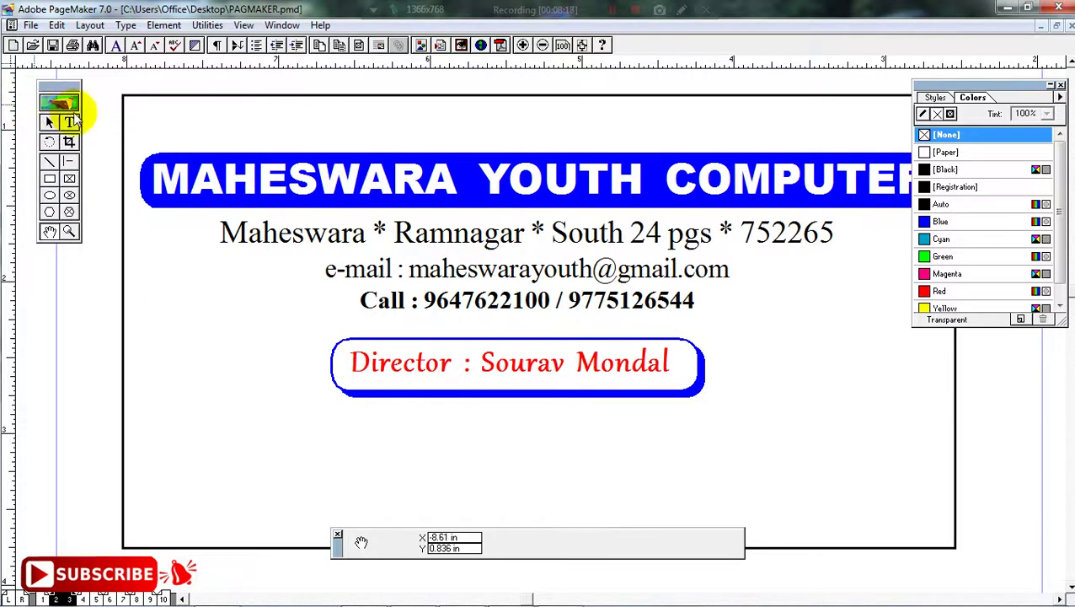
pyautogui.hotkey('ctrl', '0')
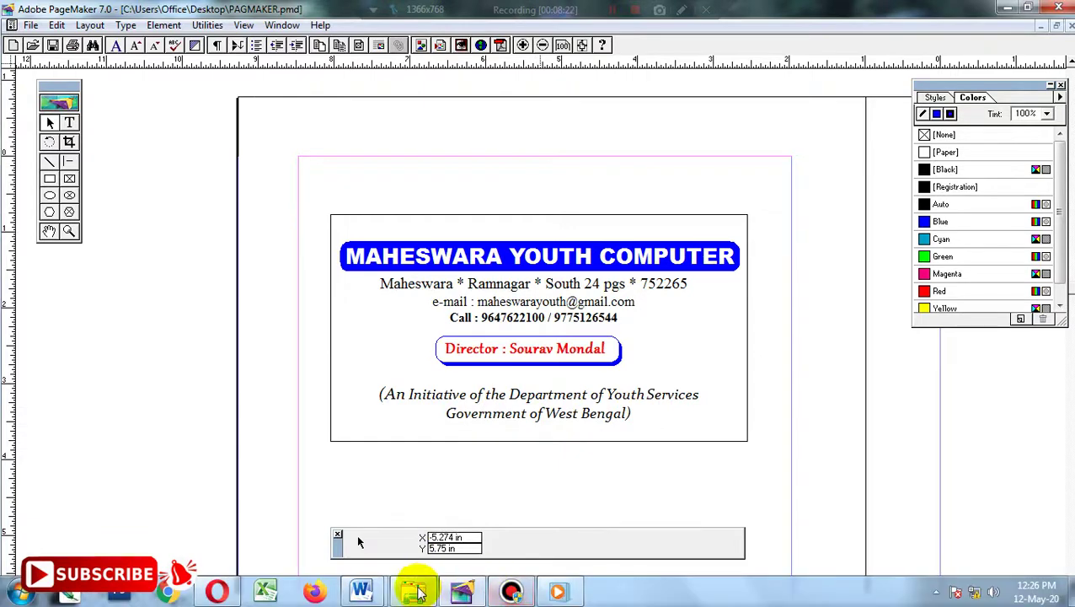
# Step: Drag the pink corner ornament from the Frame & Broder folder onto the PageMaker page
pyautogui.click(413, 595)
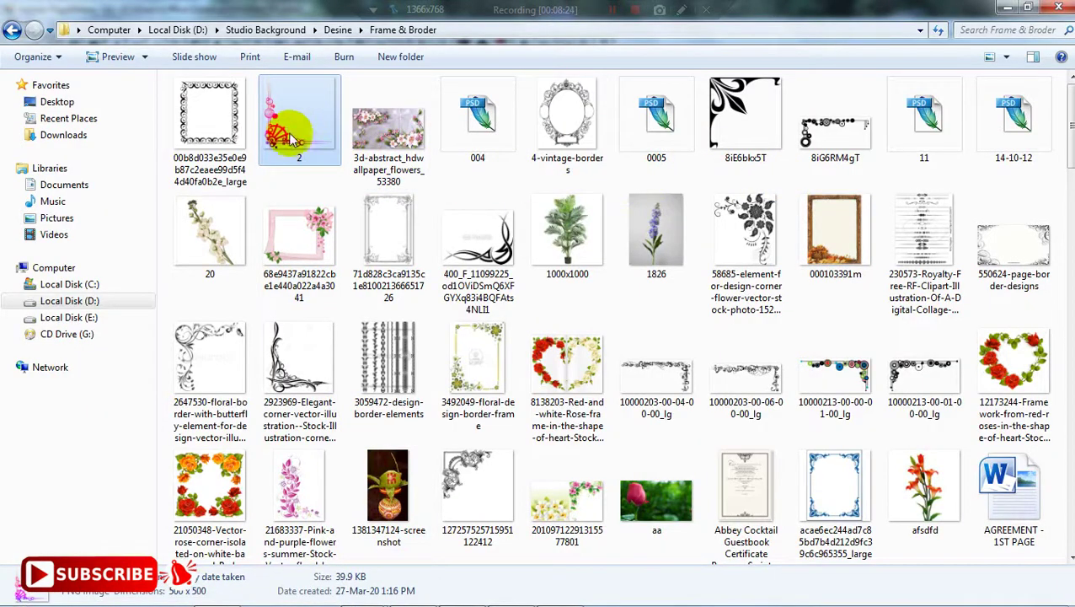
pyautogui.moveTo(285, 128)
pyautogui.mouseDown()
pyautogui.moveTo(468, 595)
pyautogui.moveTo(236, 361)
pyautogui.mouseUp()
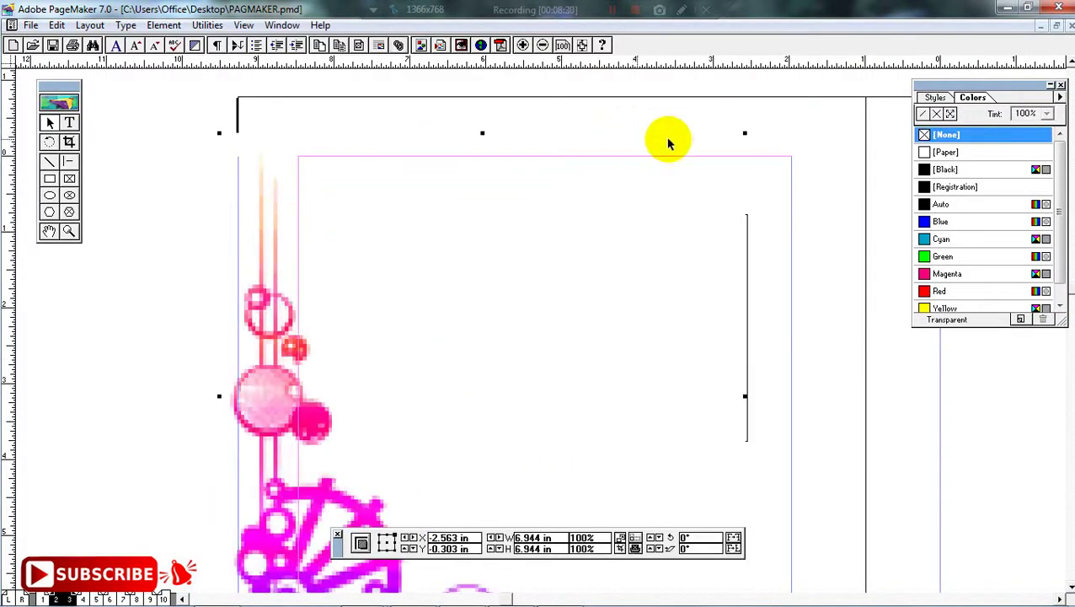
# Step: Shrink the ornament to about 1.663 in, place it bottom-left, and send it to back
pyautogui.moveTo(745, 133)
pyautogui.mouseDown()
pyautogui.moveTo(412, 428)
pyautogui.moveTo(391, 486)
pyautogui.mouseUp()
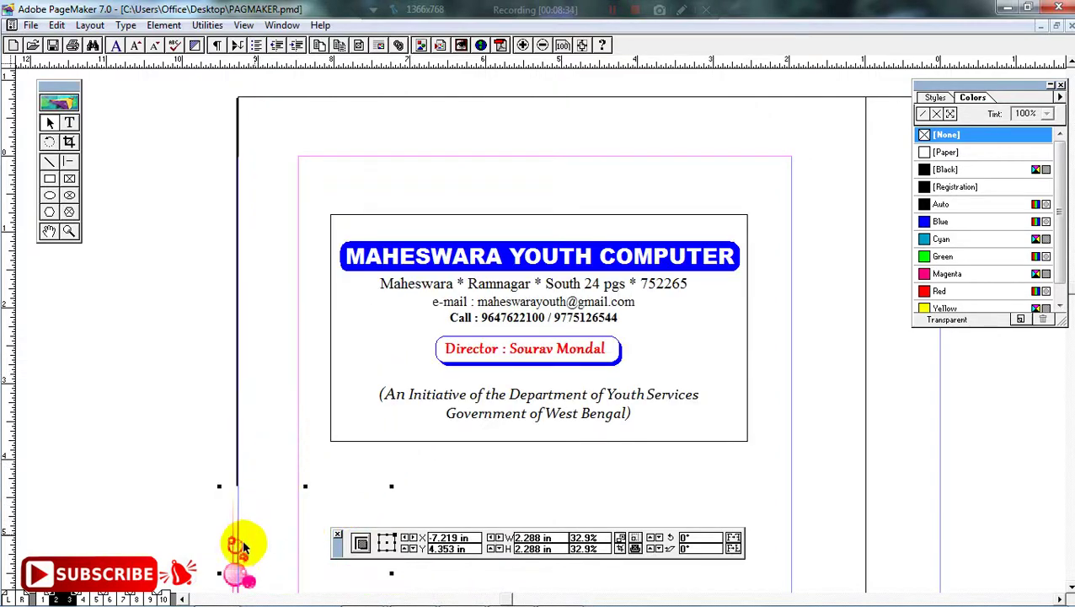
pyautogui.moveTo(239, 547)
pyautogui.mouseDown()
pyautogui.moveTo(194, 261)
pyautogui.moveTo(150, 276)
pyautogui.mouseUp()
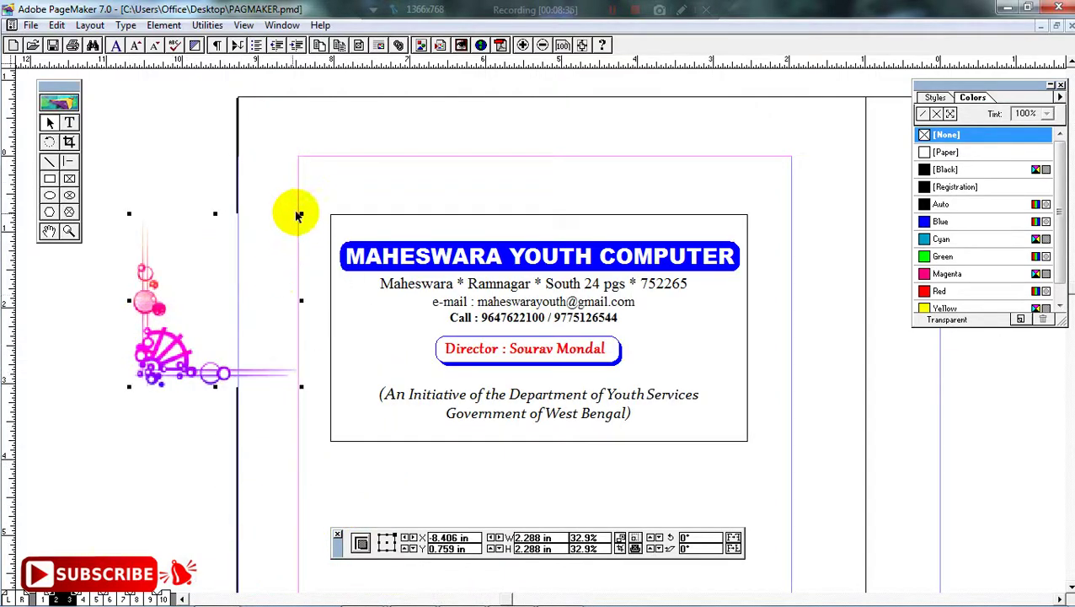
pyautogui.moveTo(302, 216); pyautogui.dragTo(254, 260)
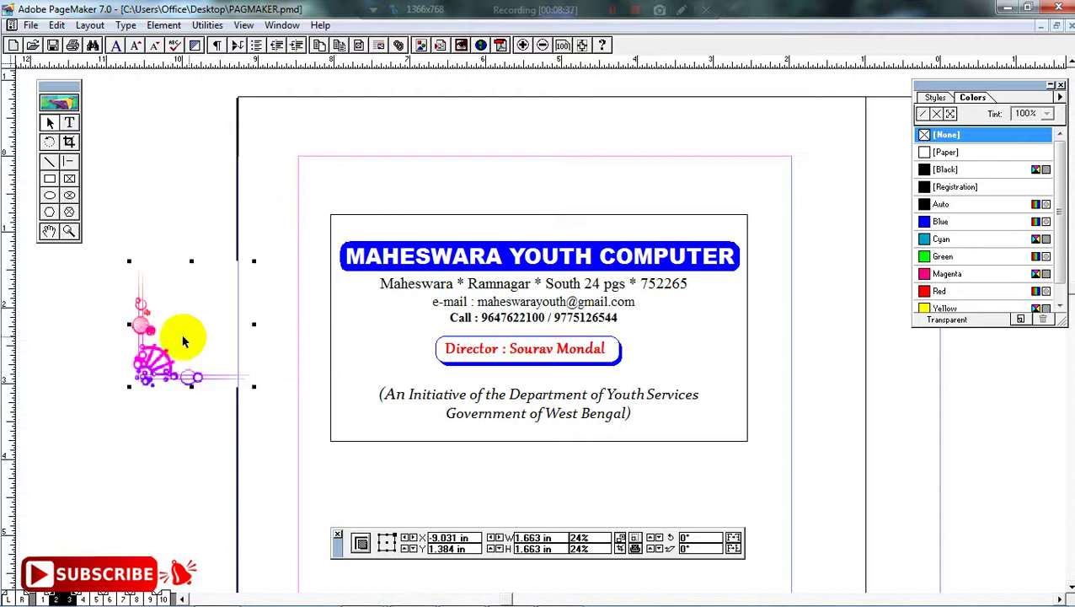
pyautogui.moveTo(184, 337)
pyautogui.mouseDown()
pyautogui.moveTo(348, 409)
pyautogui.moveTo(338, 422)
pyautogui.mouseUp()
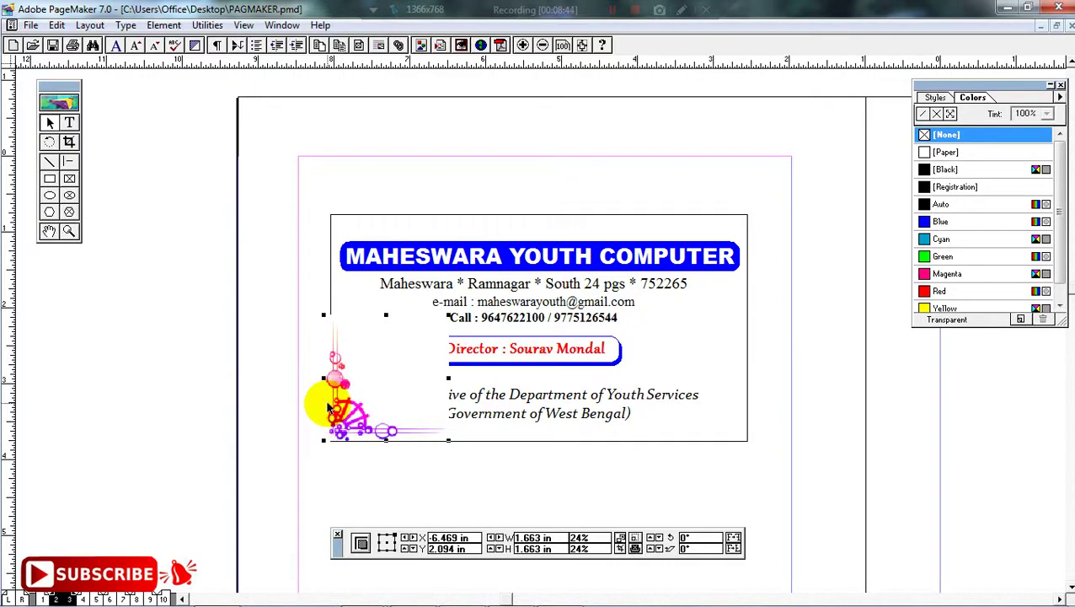
pyautogui.hotkey('ctrl', '2')
pyautogui.moveTo(128, 485); pyautogui.dragTo(140, 487)
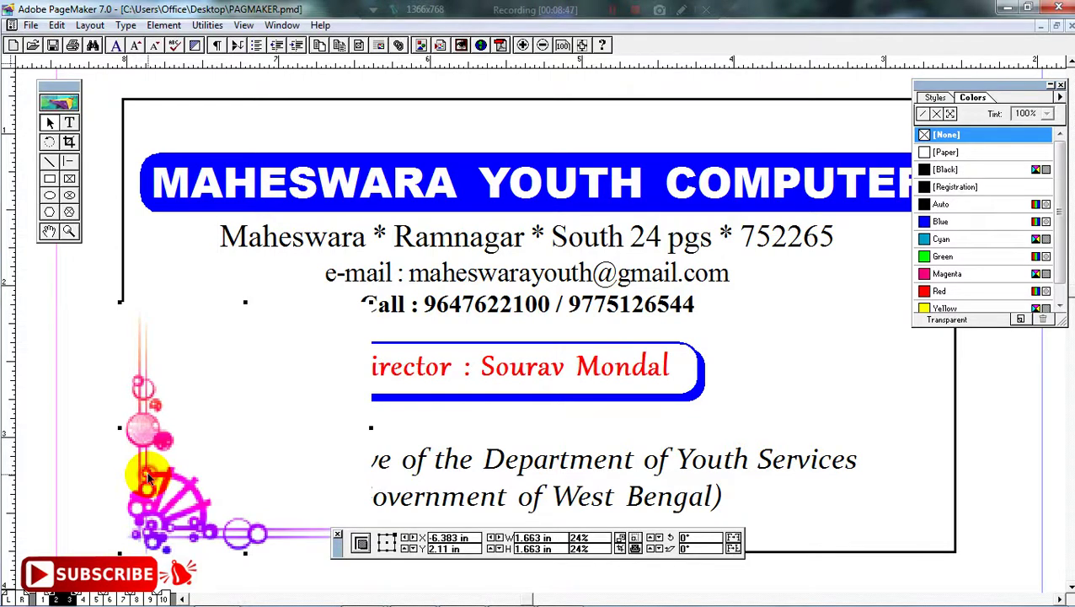
pyautogui.moveTo(146, 476); pyautogui.dragTo(140, 471)
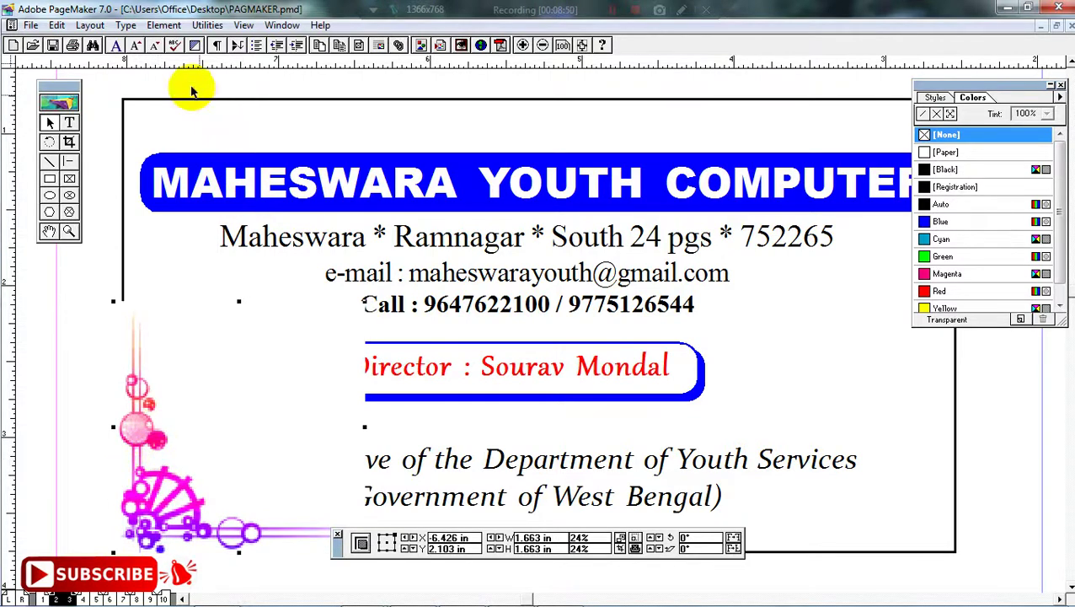
pyautogui.click(164, 25)
pyautogui.moveTo(182, 101)
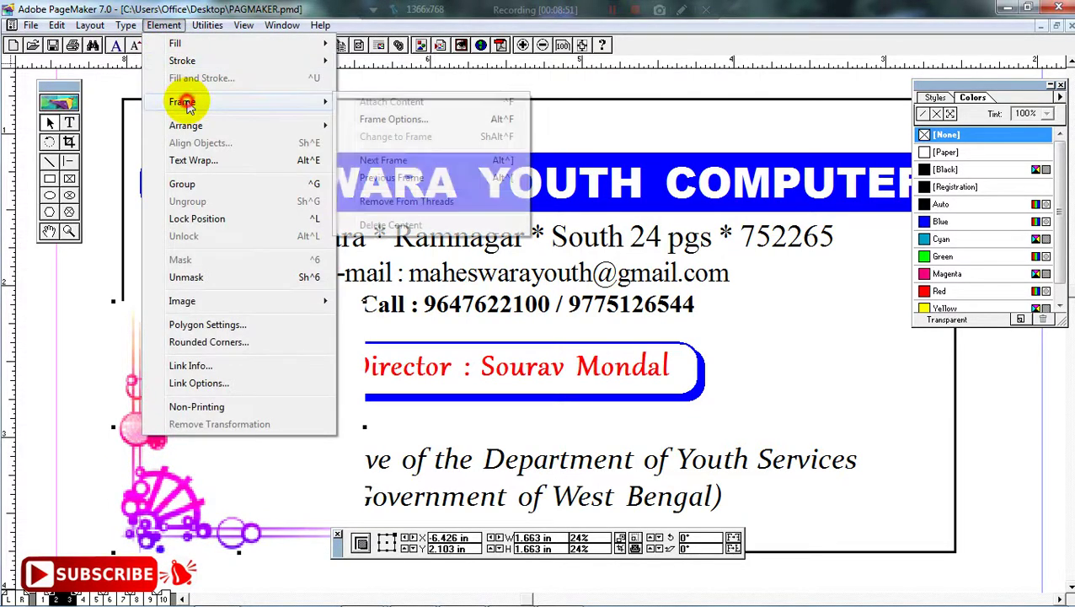
pyautogui.moveTo(185, 124)
pyautogui.click(396, 173)
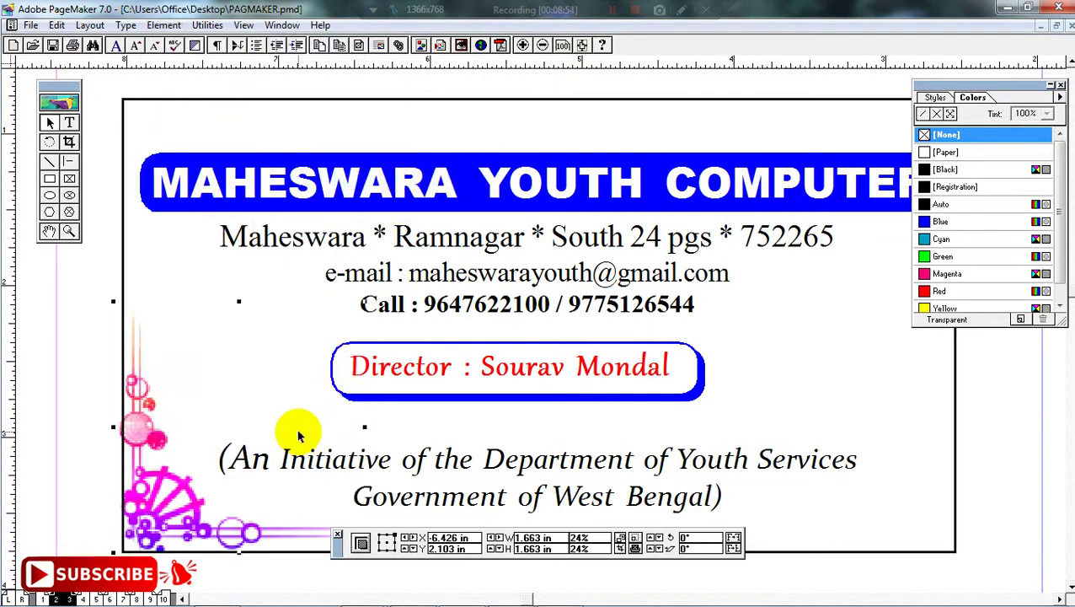
# Step: Dismiss the antivirus notice, fine-tune the ornament into the corner, and copy it
pyautogui.click(1066, 590)
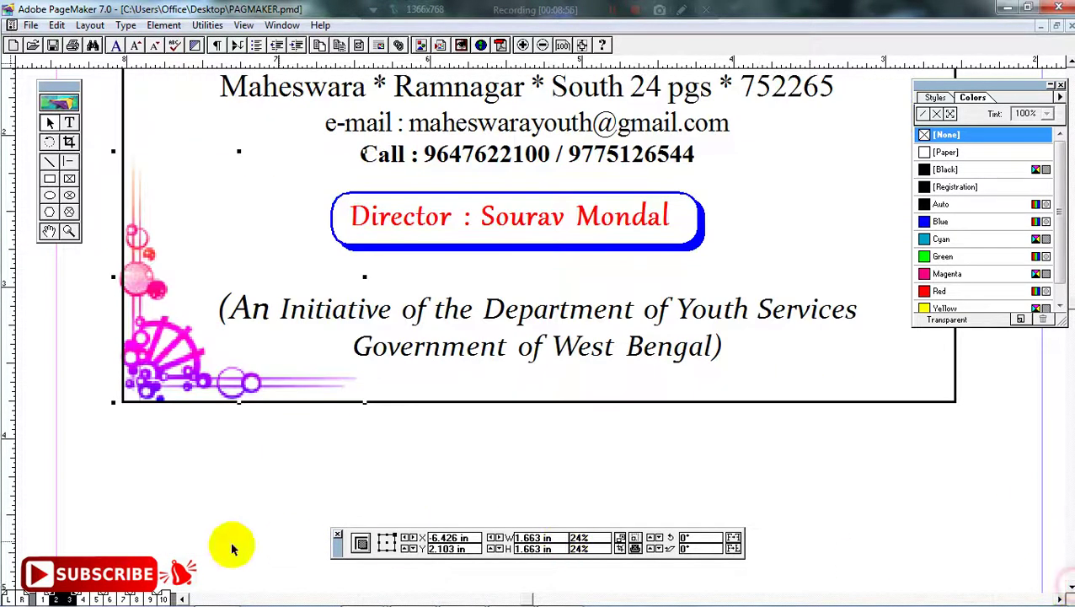
pyautogui.click(184, 597)
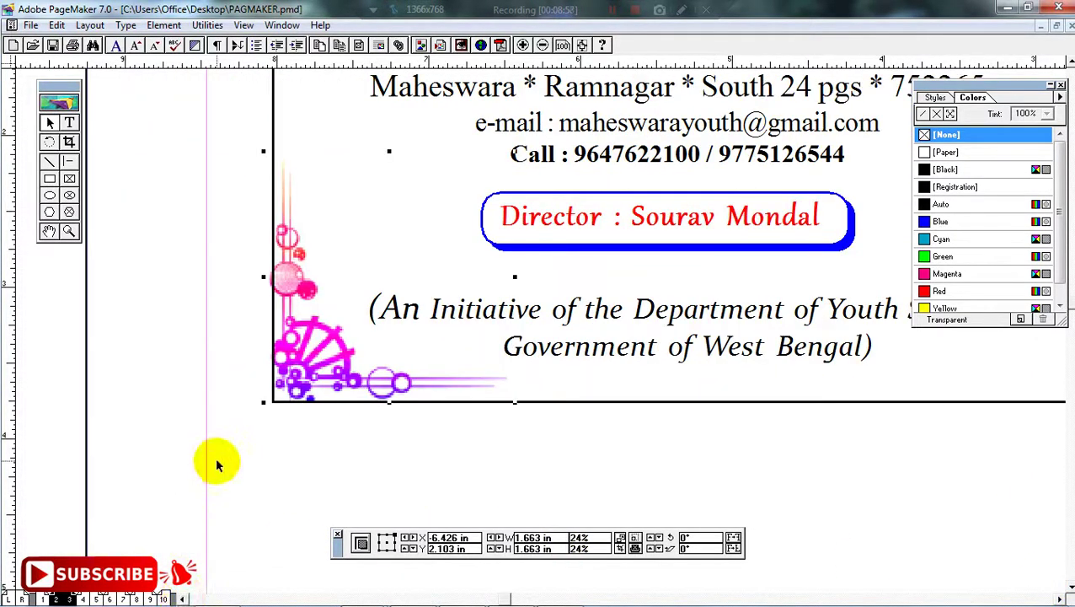
pyautogui.click(310, 357)
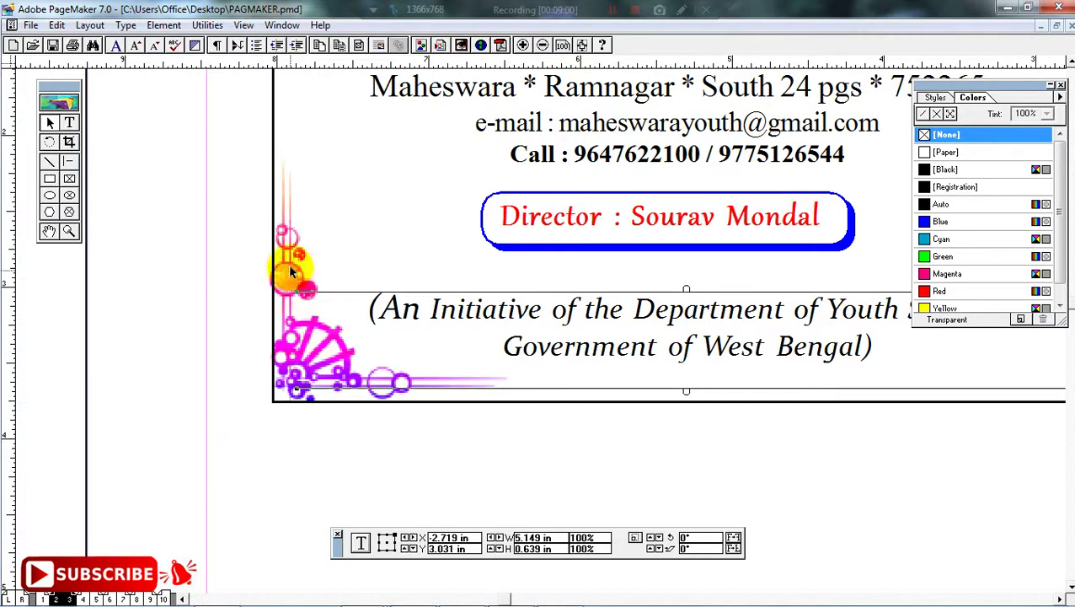
pyautogui.click(288, 264)
pyautogui.moveTo(288, 263); pyautogui.dragTo(286, 275)
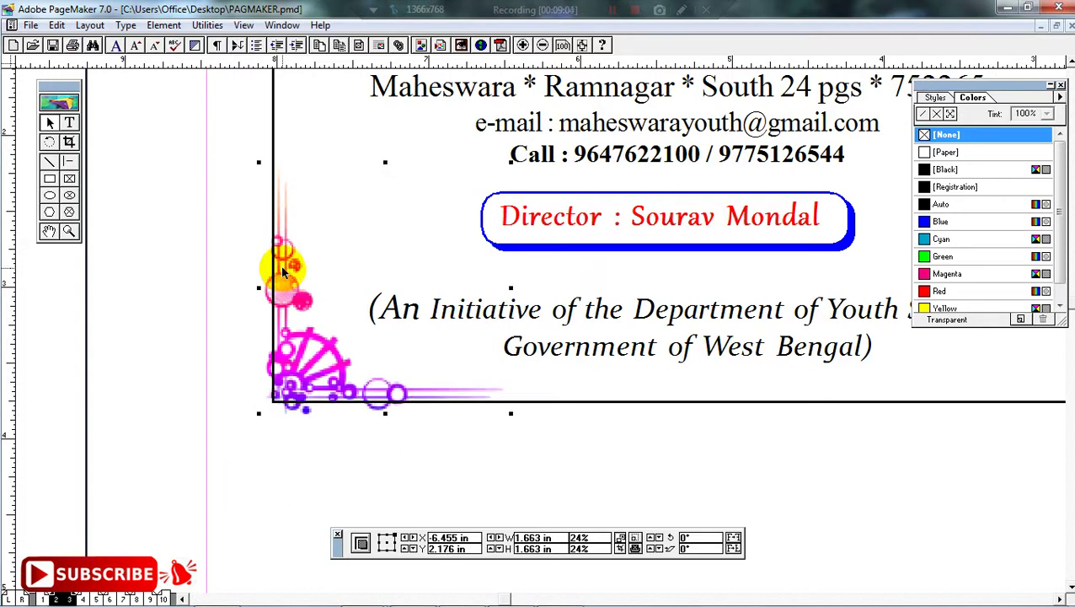
pyautogui.moveTo(283, 270); pyautogui.dragTo(281, 269)
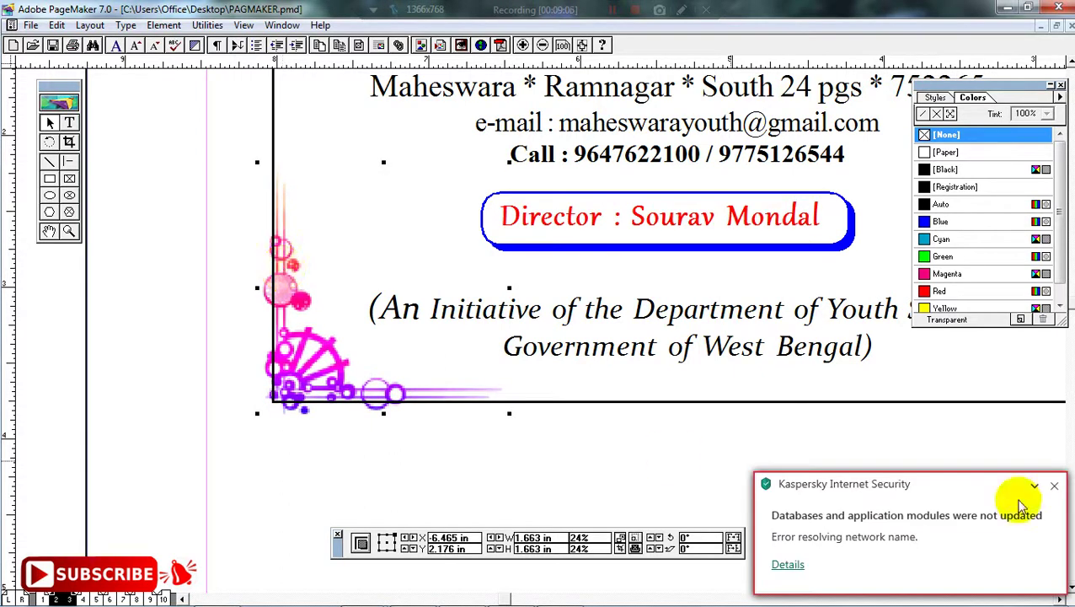
pyautogui.click(1057, 488)
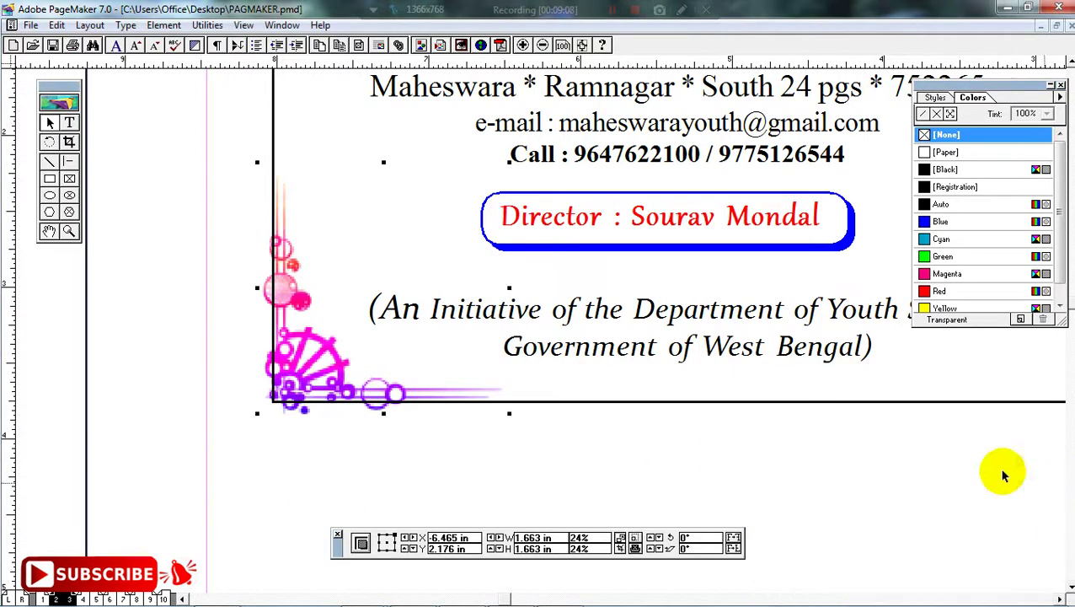
pyautogui.click(297, 318)
pyautogui.click(286, 261)
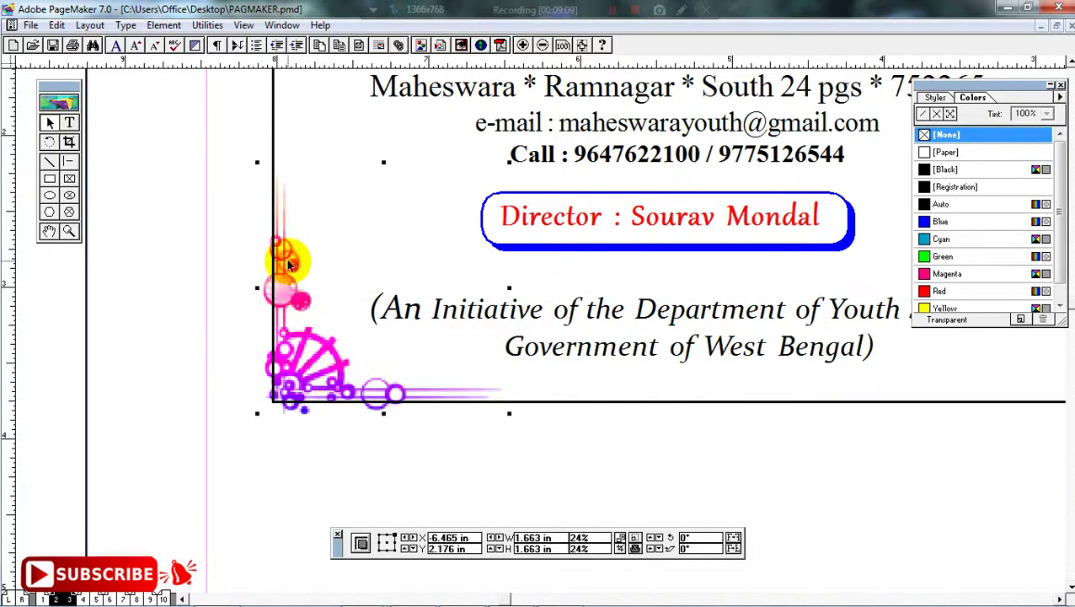
pyautogui.moveTo(287, 264); pyautogui.dragTo(290, 264)
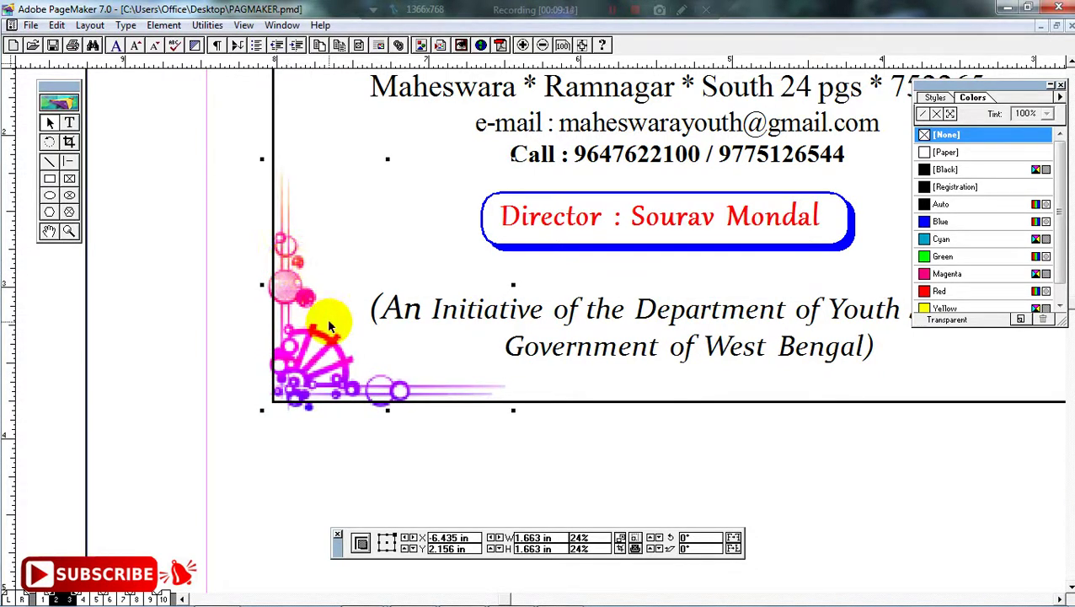
pyautogui.hotkey('ctrl', 'c')
# Step: Paste a duplicate ornament, rotate it 90°, move it bottom-right, and send it to back
pyautogui.hotkey('ctrl', 'v')
pyautogui.moveTo(306, 351); pyautogui.dragTo(673, 416)
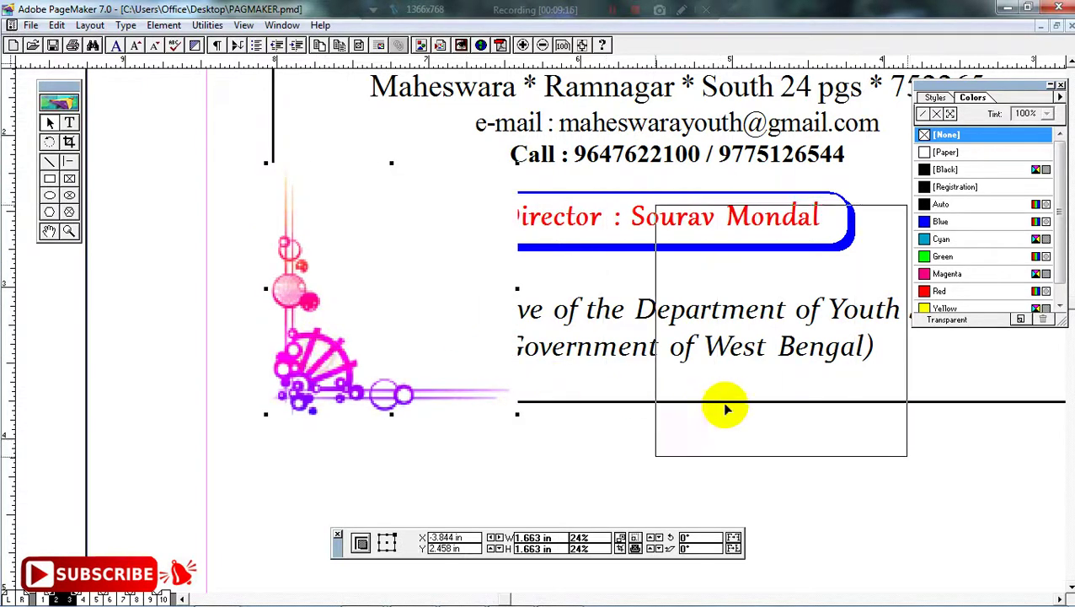
pyautogui.click(48, 159)
pyautogui.moveTo(882, 482); pyautogui.dragTo(849, 302)
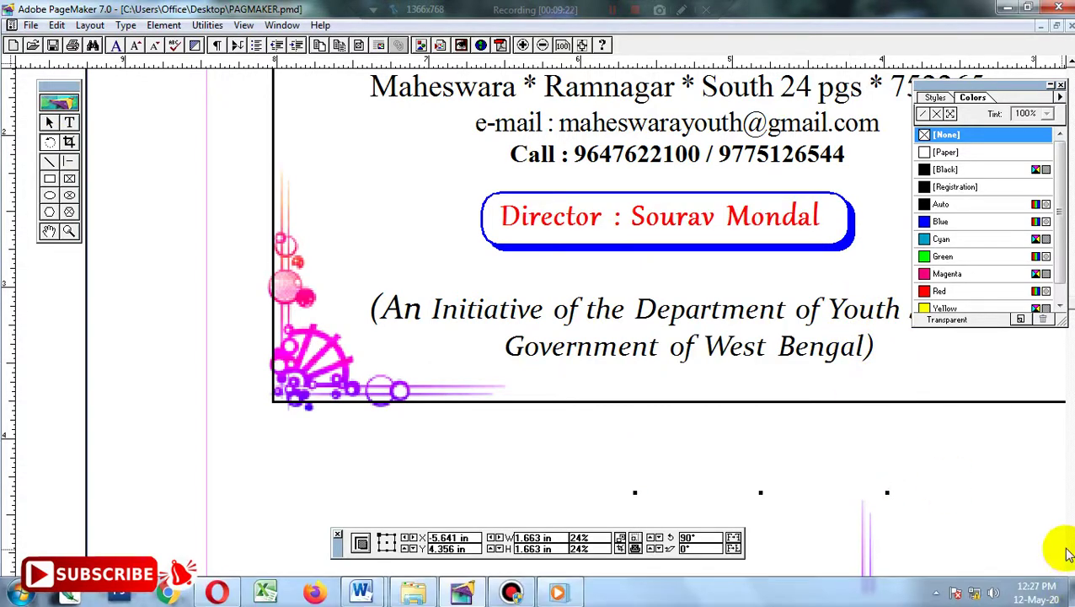
pyautogui.scroll(-3, 1058, 560)
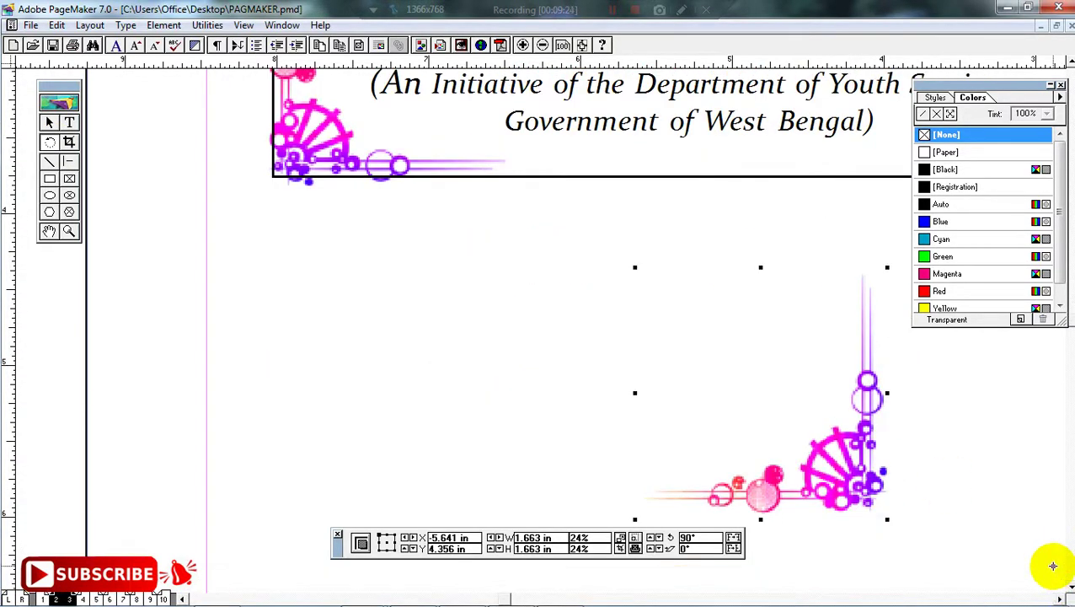
pyautogui.hotkey('ctrl', '-')
pyautogui.hotkey('ctrl', '-')
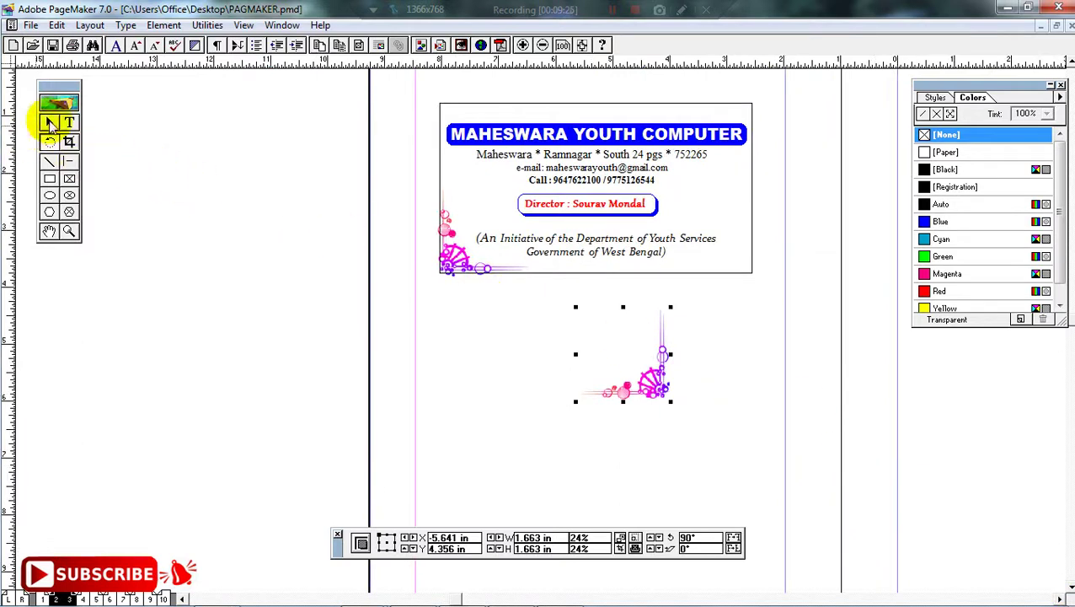
pyautogui.click(49, 123)
pyautogui.moveTo(656, 378); pyautogui.dragTo(744, 260)
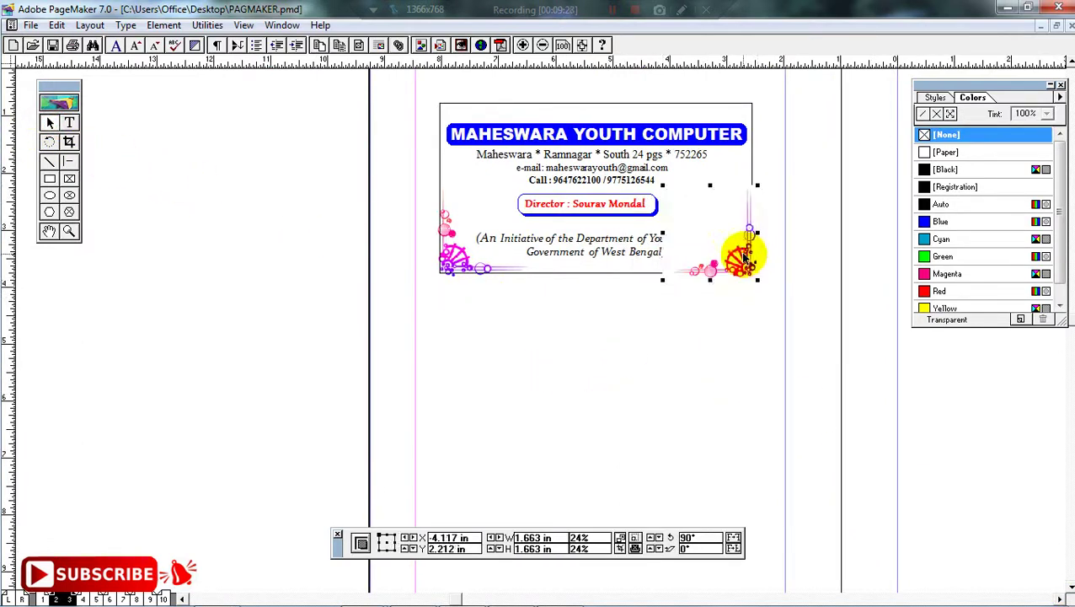
pyautogui.click(160, 26)
pyautogui.moveTo(186, 126)
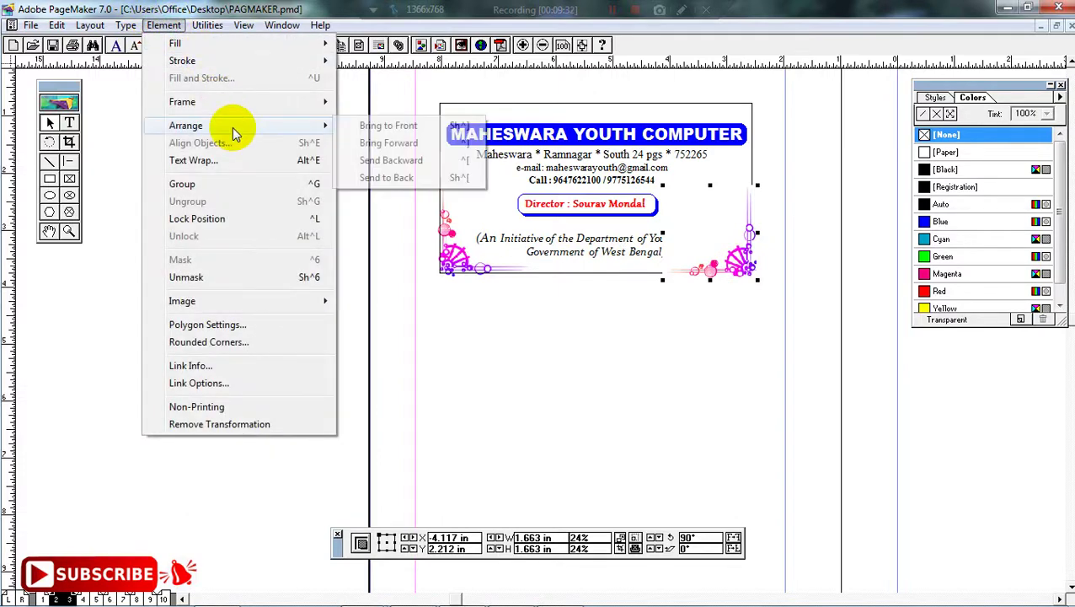
pyautogui.click(413, 178)
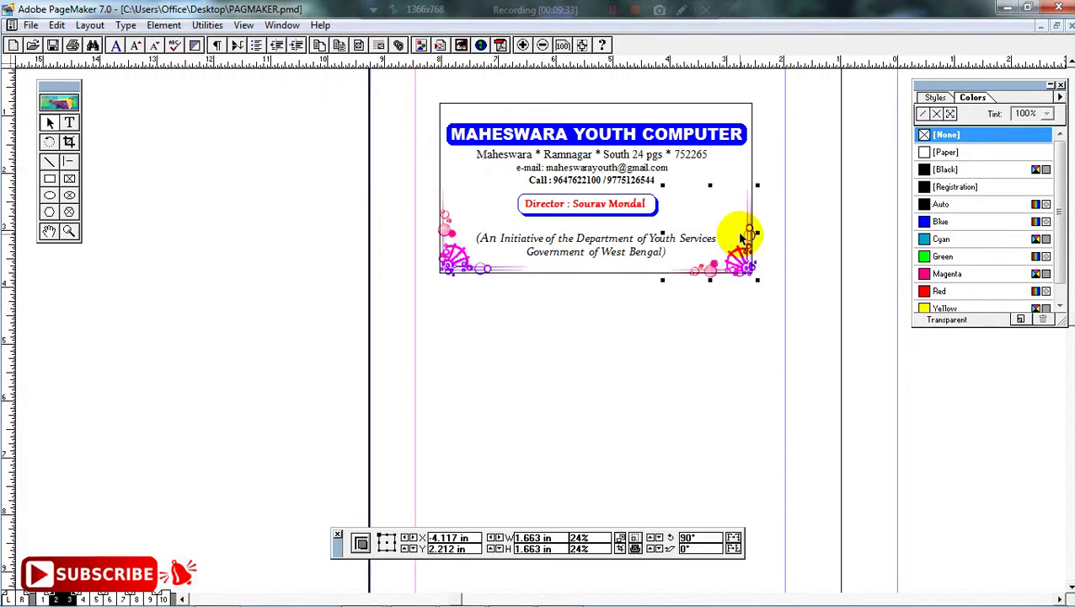
# Step: Zoom into the bottom-right corner, nudge the rotated ornament snugly in, then view the whole card
pyautogui.hotkey('ctrl', '2')
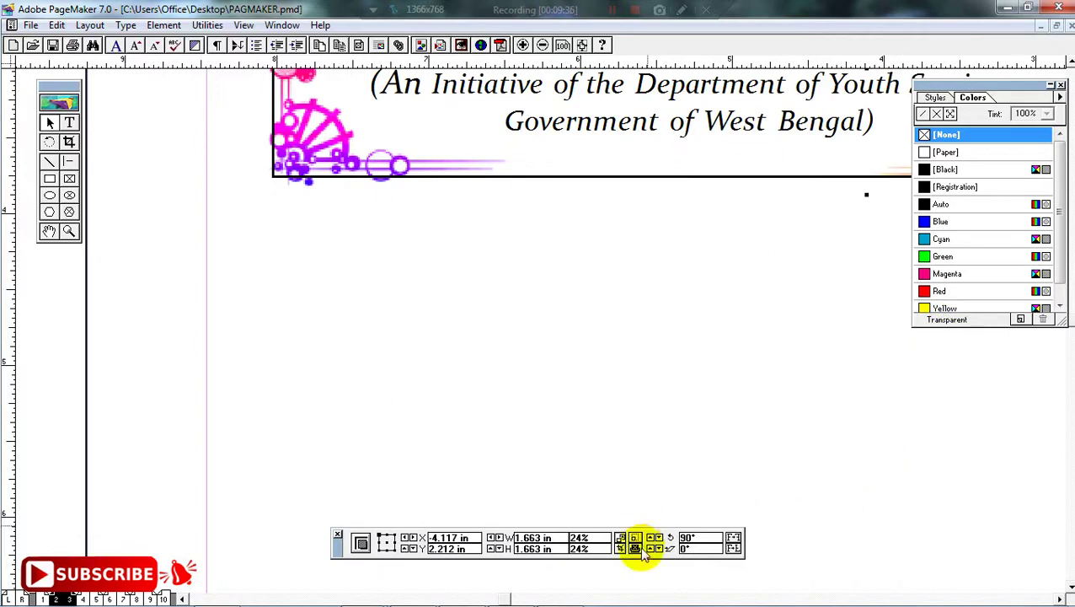
pyautogui.click(49, 231)
pyautogui.moveTo(868, 356); pyautogui.dragTo(542, 435)
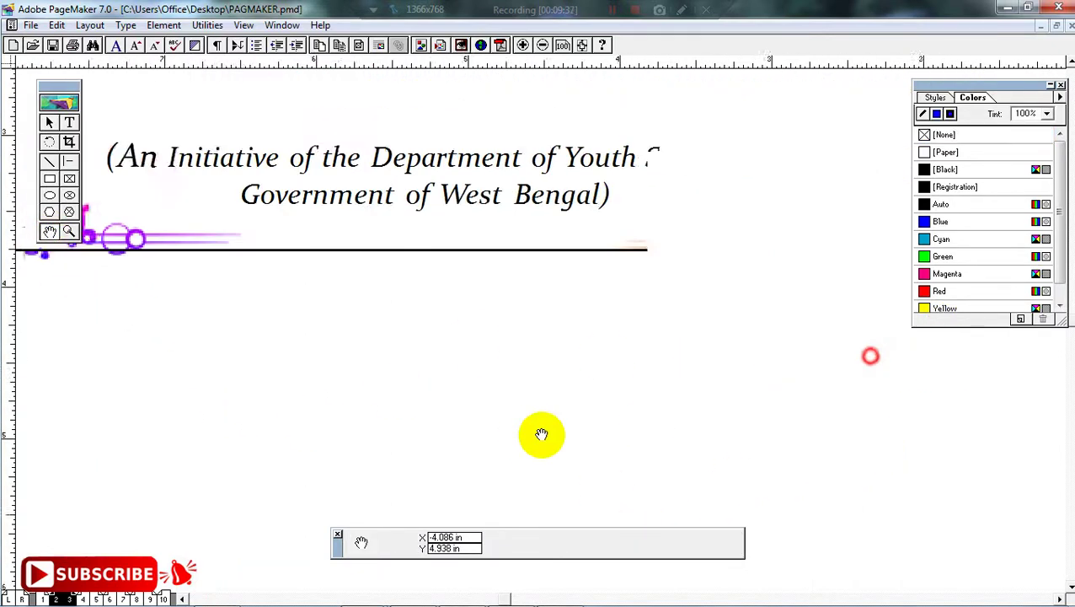
pyautogui.moveTo(777, 284)
pyautogui.mouseDown()
pyautogui.moveTo(580, 367)
pyautogui.moveTo(631, 342)
pyautogui.mouseUp()
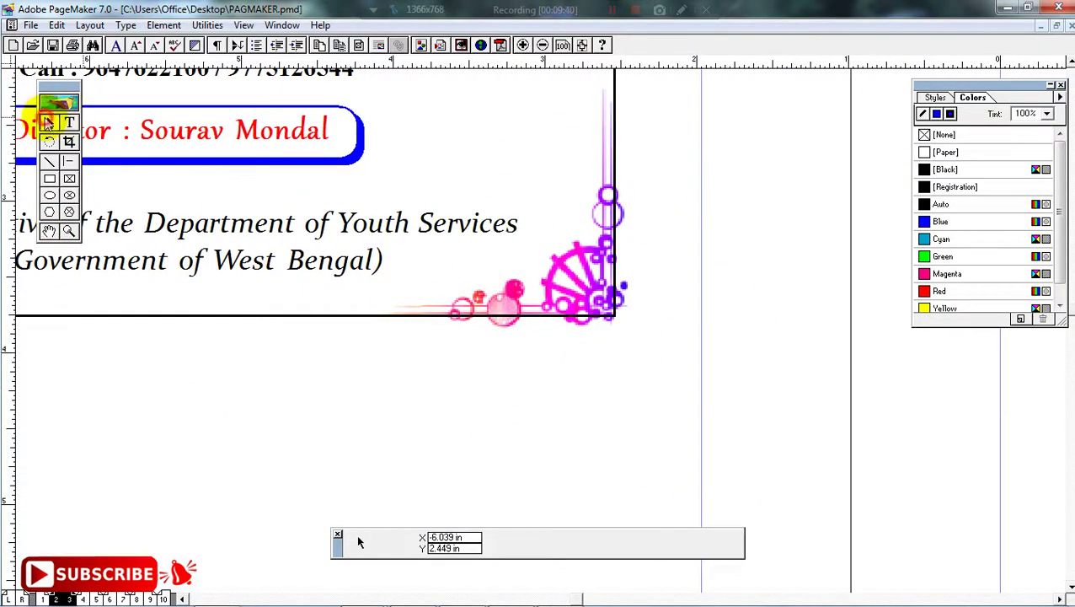
pyautogui.click(580, 253)
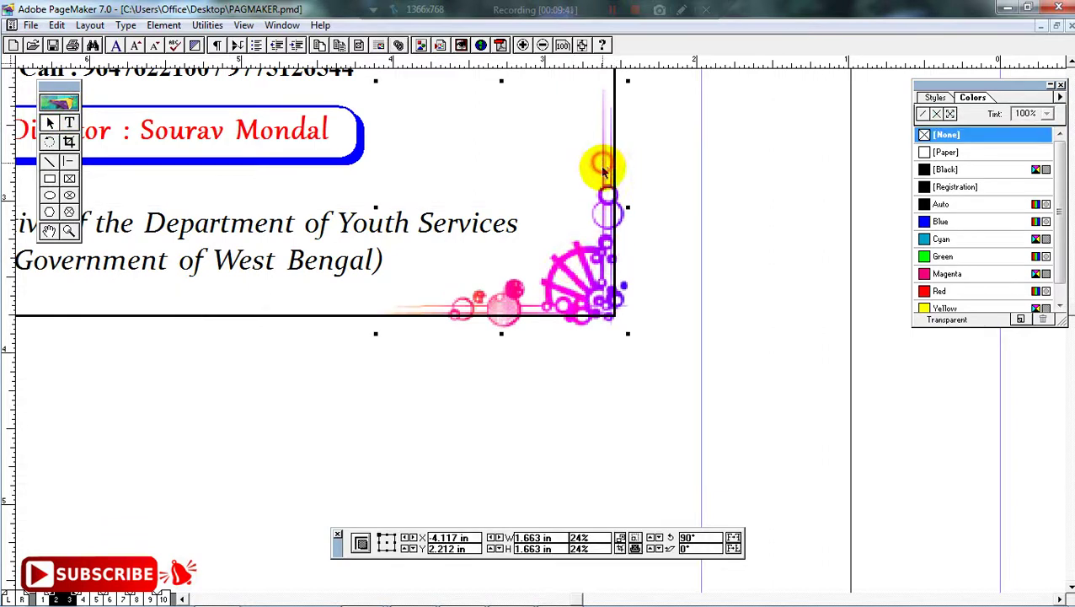
pyautogui.moveTo(610, 246); pyautogui.dragTo(608, 242)
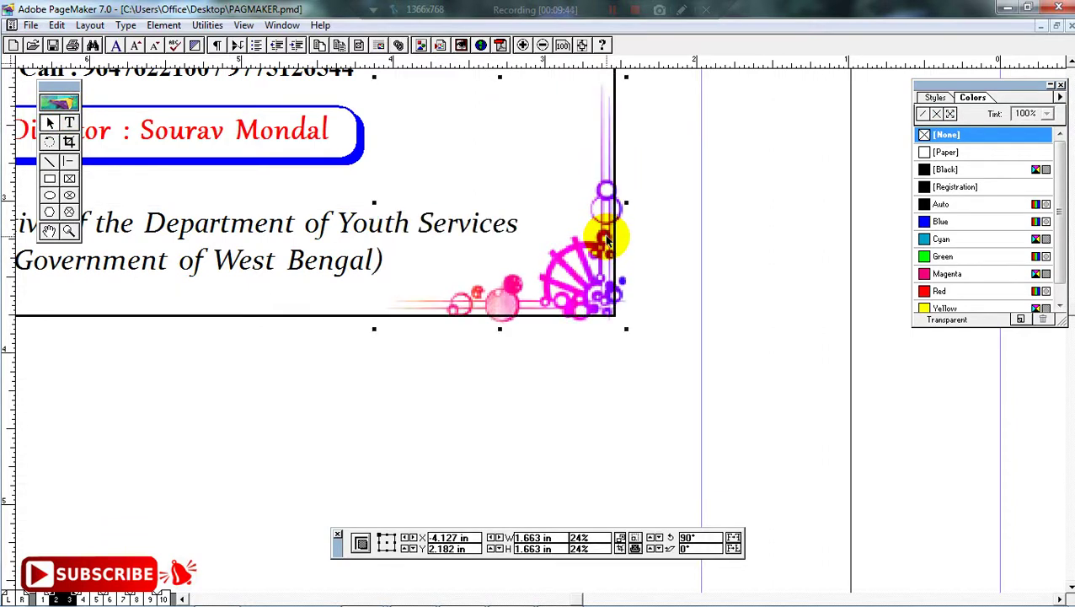
pyautogui.press('Left')
pyautogui.press('Left')
pyautogui.press('Down')
pyautogui.press('Down')
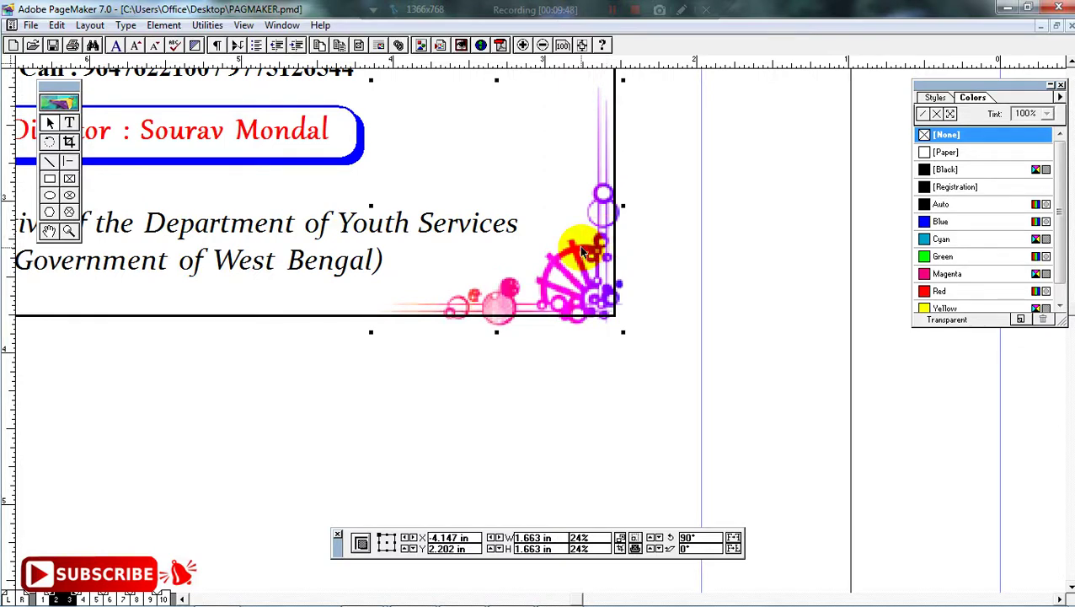
pyautogui.hotkey('ctrl', '0')
pyautogui.click(263, 397)
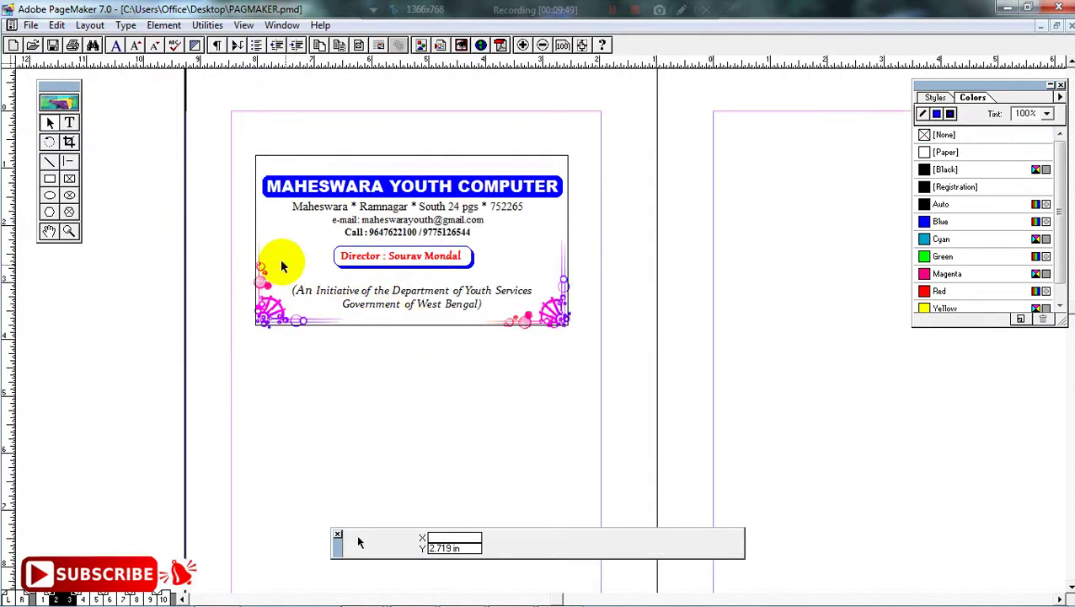
# Step: Colour both lines of the Initiative text Blue
pyautogui.click(69, 123)
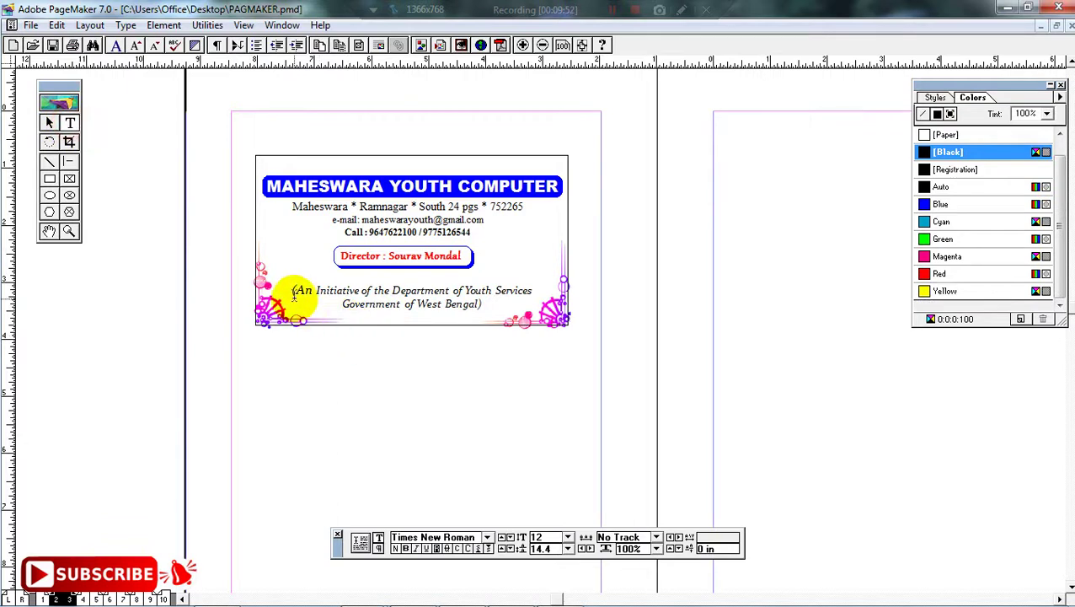
pyautogui.moveTo(289, 290); pyautogui.dragTo(482, 305)
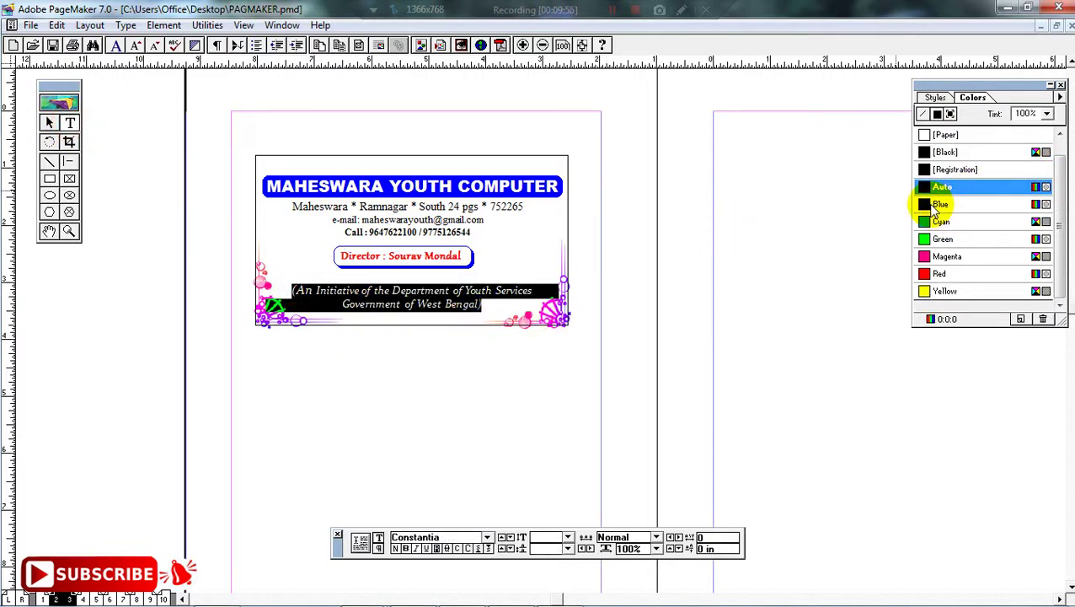
pyautogui.click(938, 204)
pyautogui.click(48, 124)
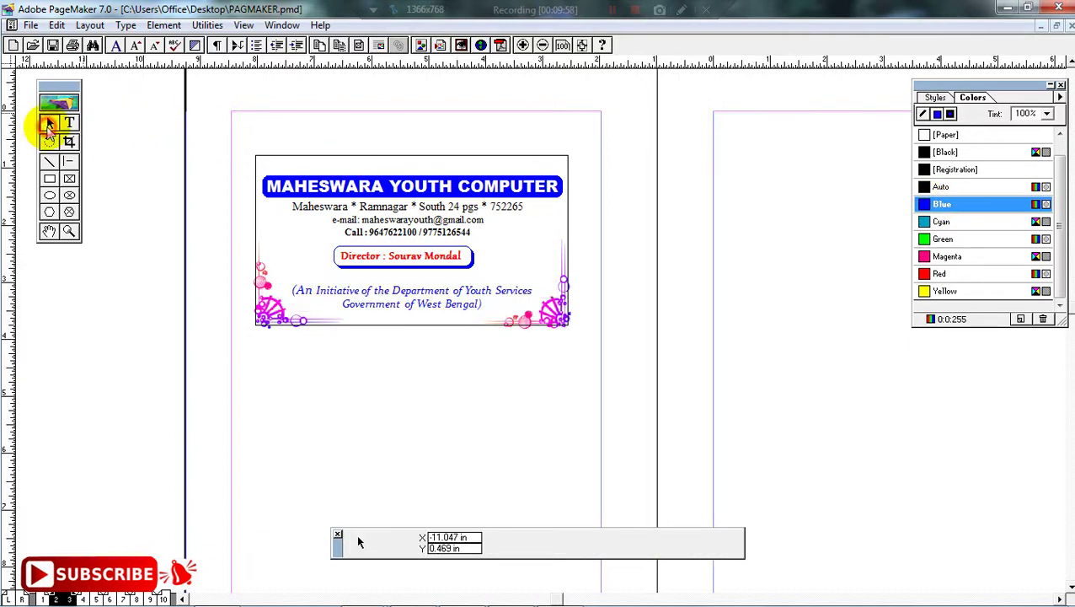
# Step: Colour the address line Magenta and the Call line Blue
pyautogui.click(394, 235)
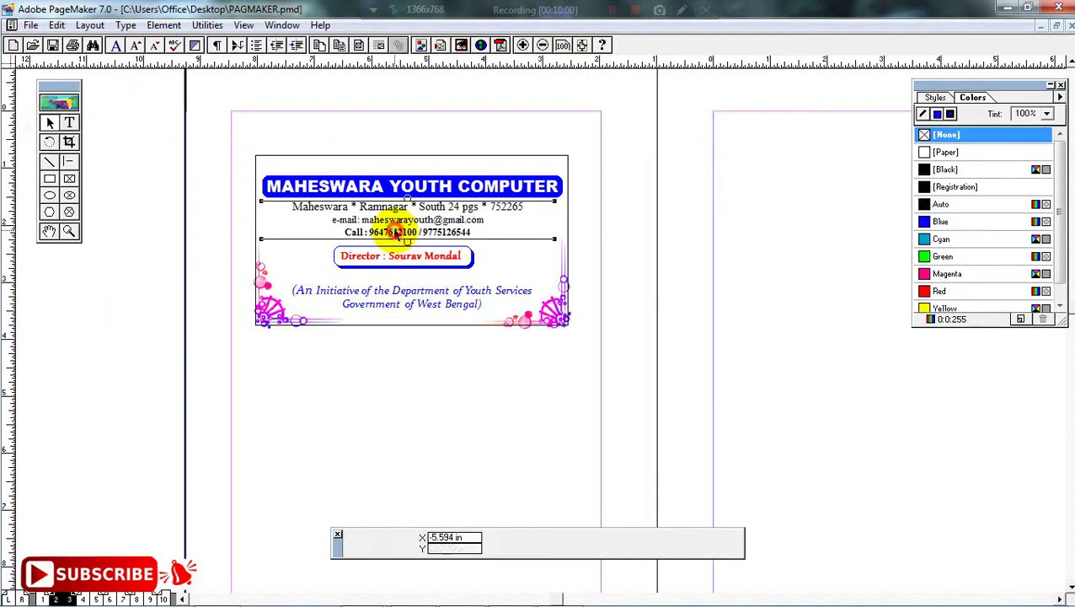
pyautogui.click(70, 122)
pyautogui.tripleClick(335, 204)
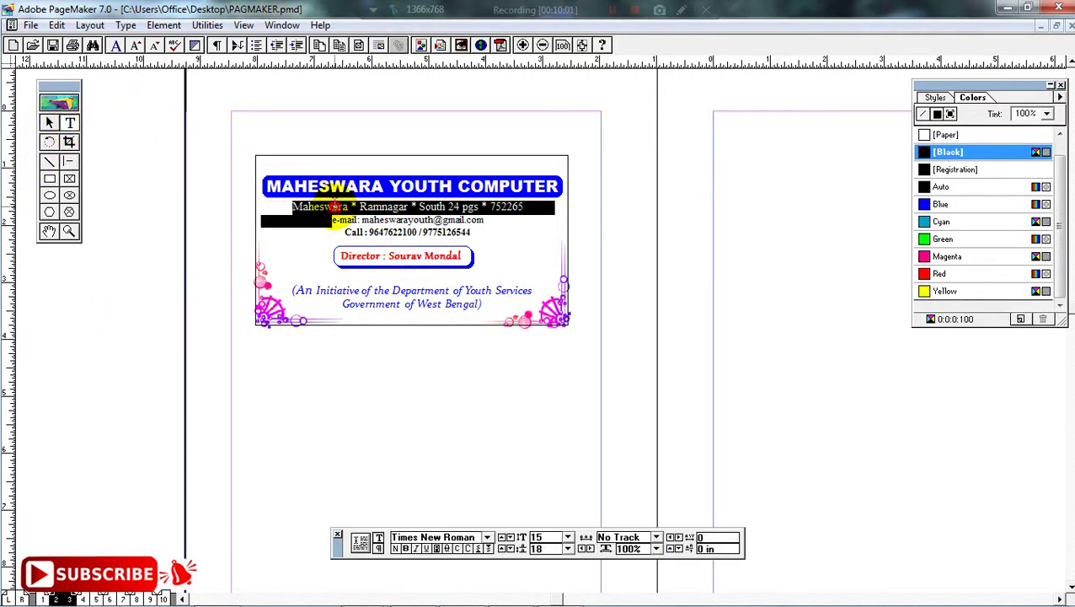
pyautogui.click(941, 258)
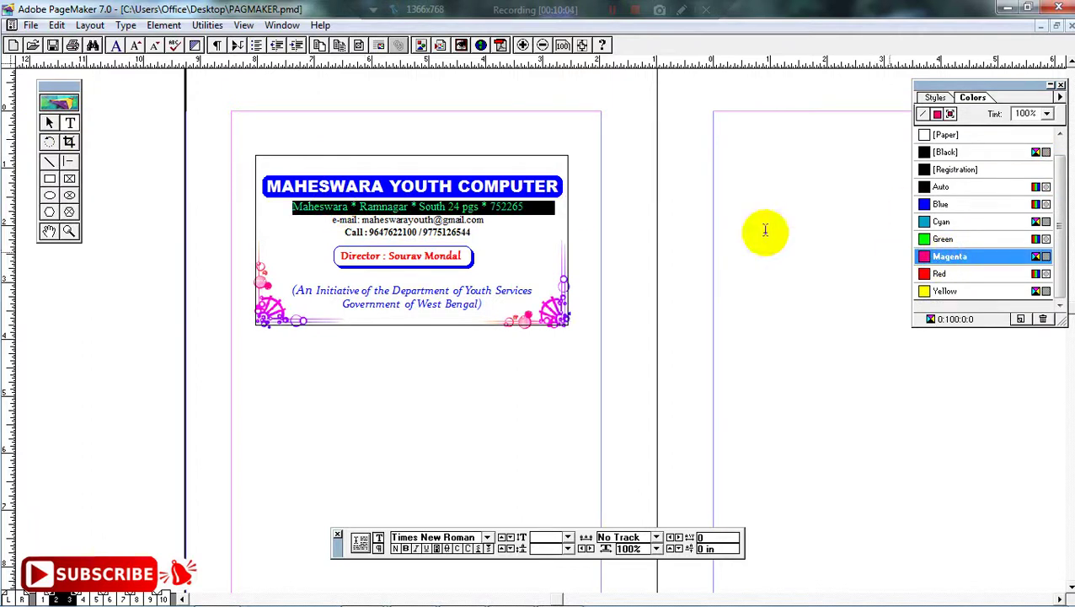
pyautogui.tripleClick(410, 233)
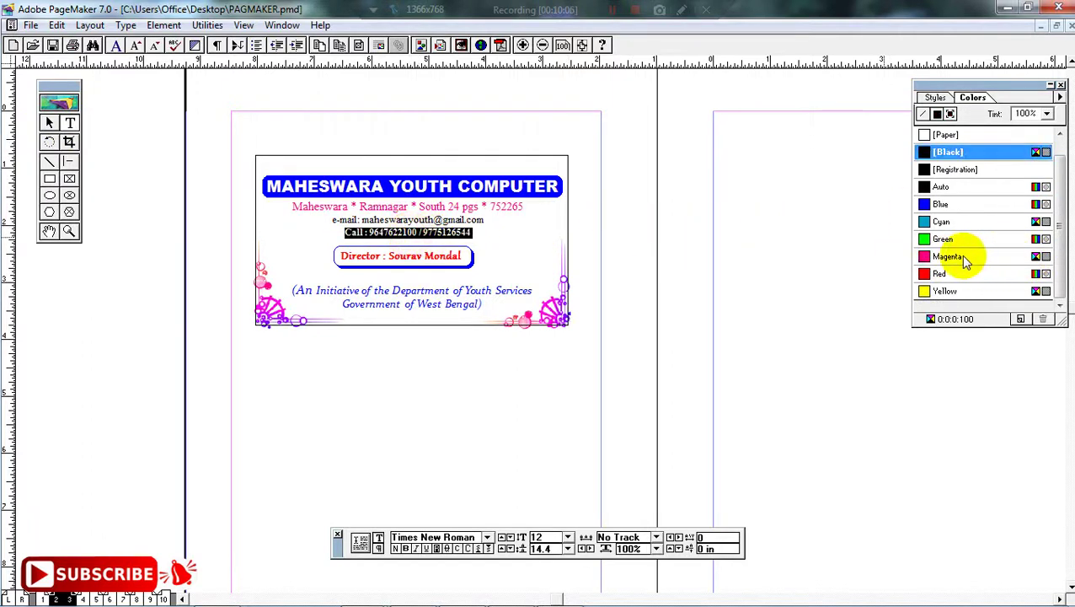
pyautogui.click(937, 205)
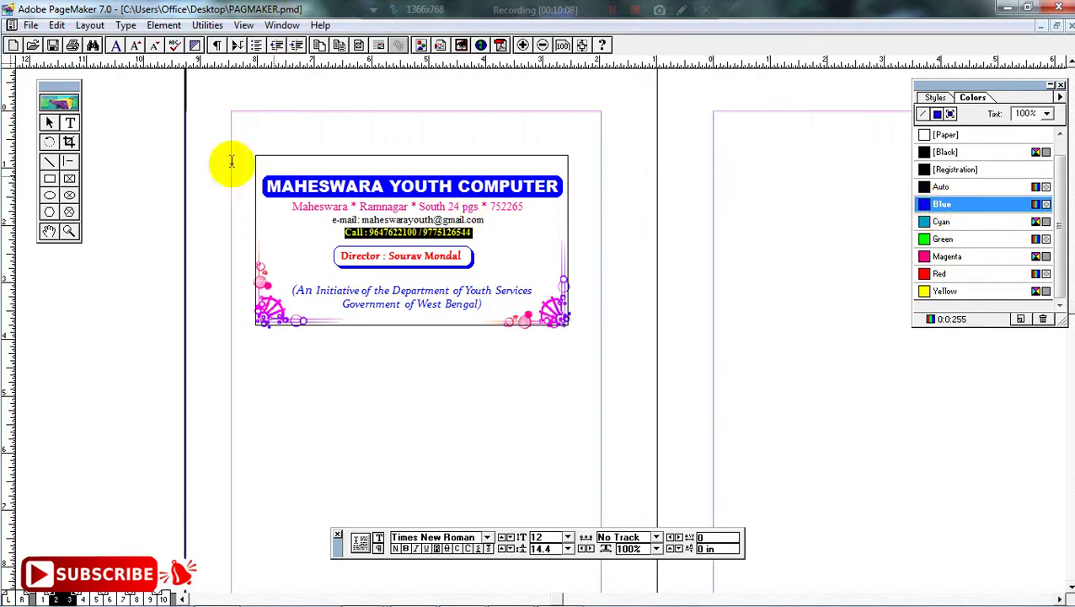
pyautogui.click(48, 125)
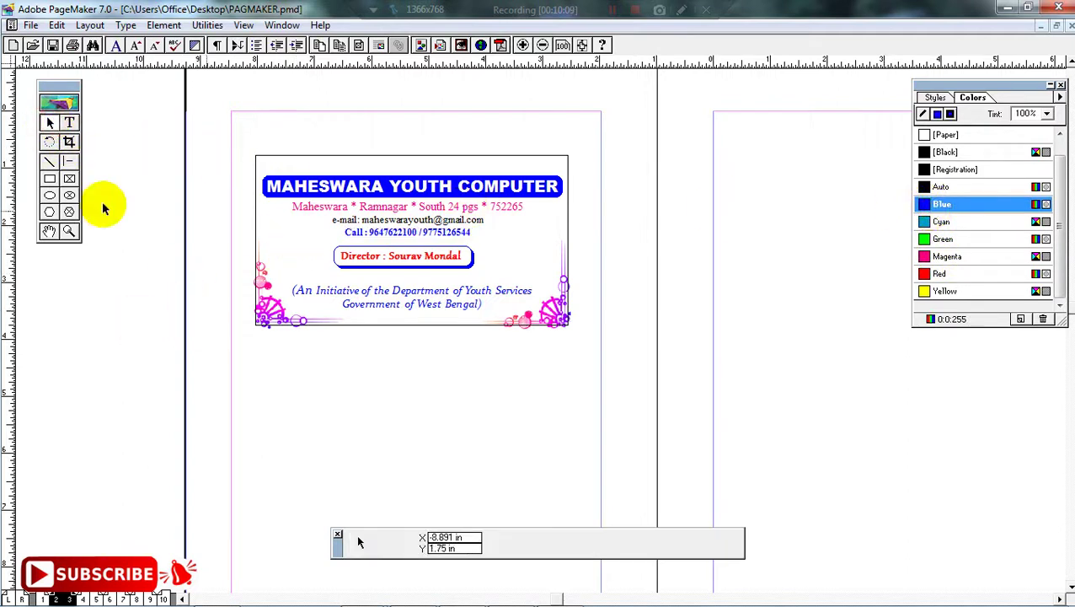
# Step: Zoom in on the card and colour the e-mail line Magenta
pyautogui.click(69, 232)
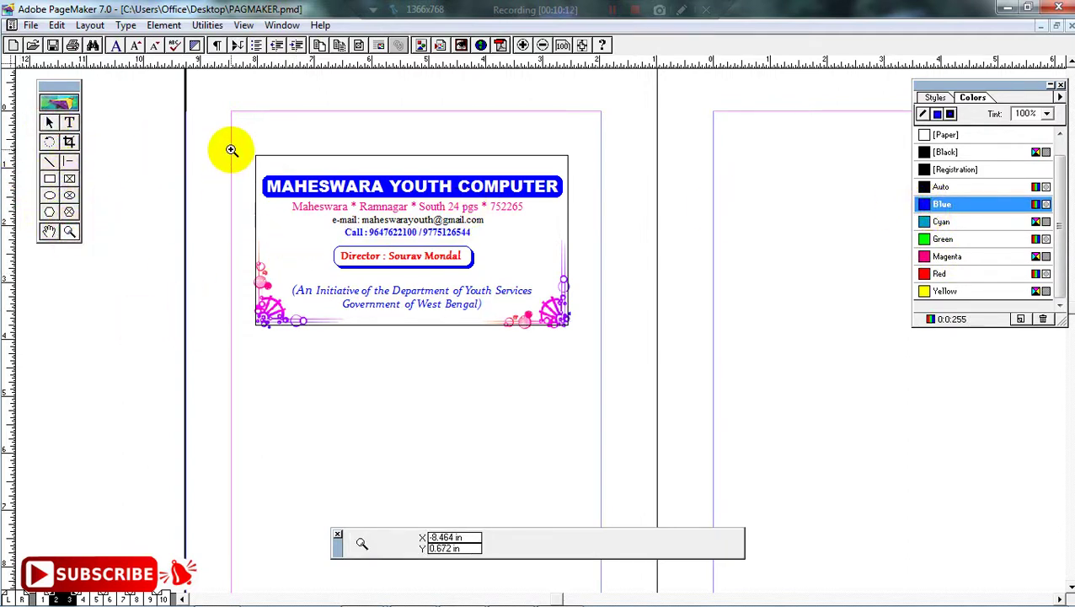
pyautogui.moveTo(239, 145); pyautogui.dragTo(587, 344)
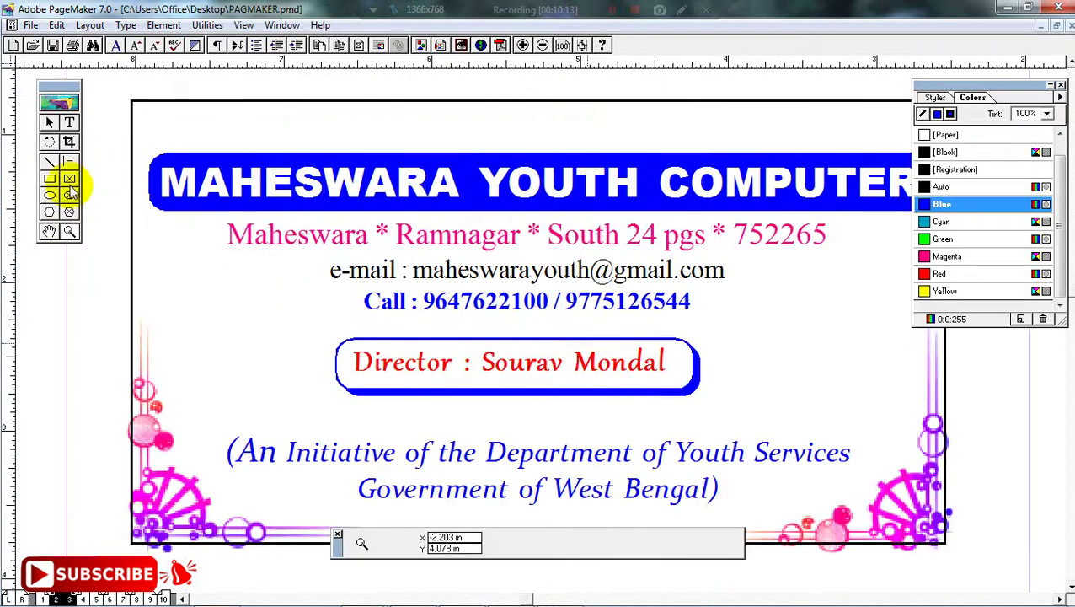
pyautogui.click(69, 122)
pyautogui.tripleClick(417, 269)
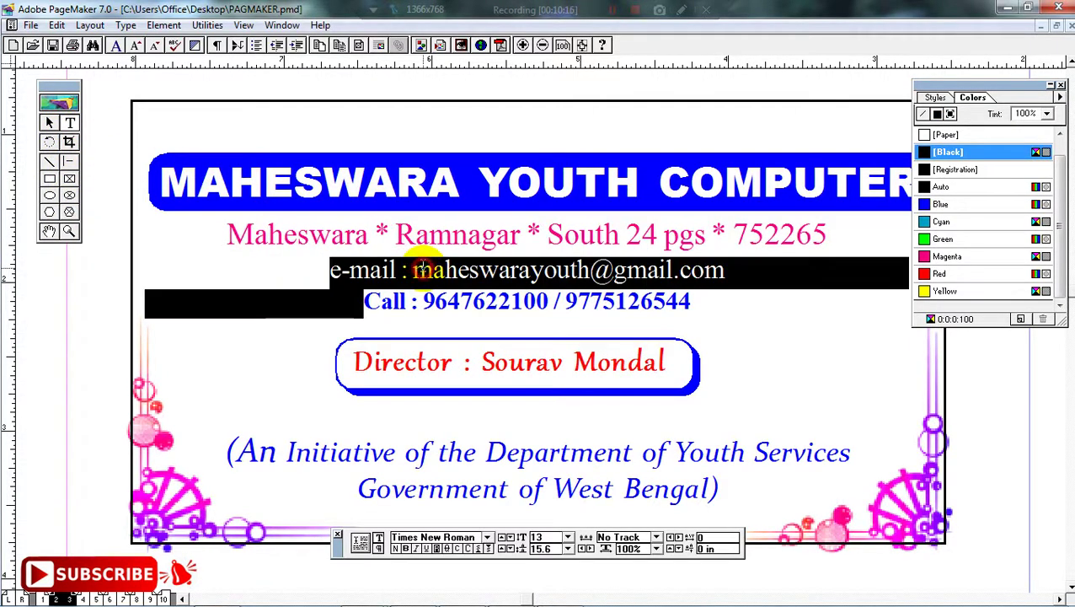
pyautogui.click(942, 257)
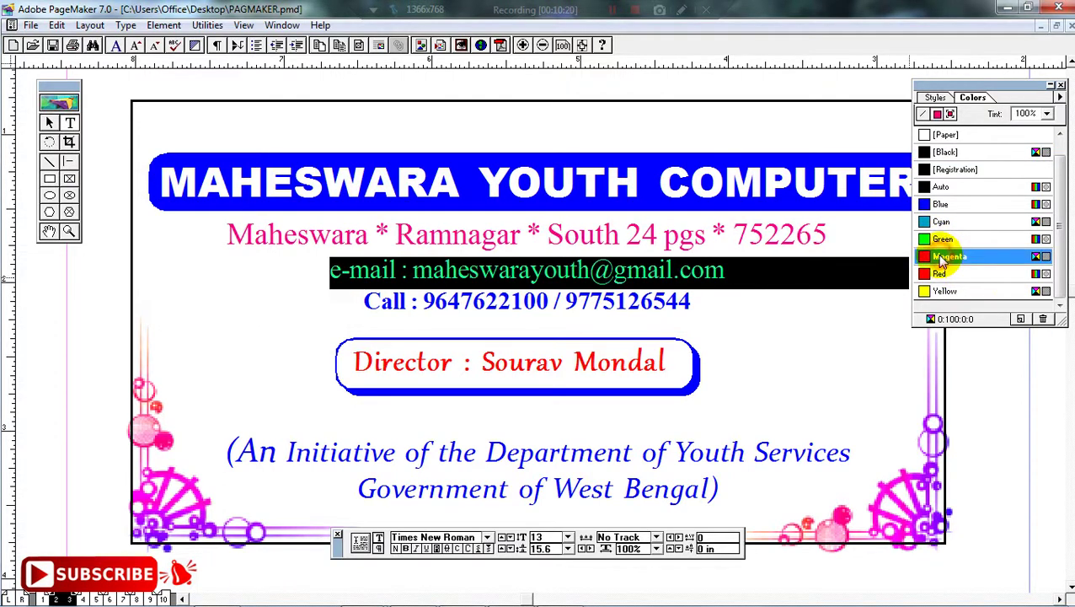
pyautogui.click(48, 123)
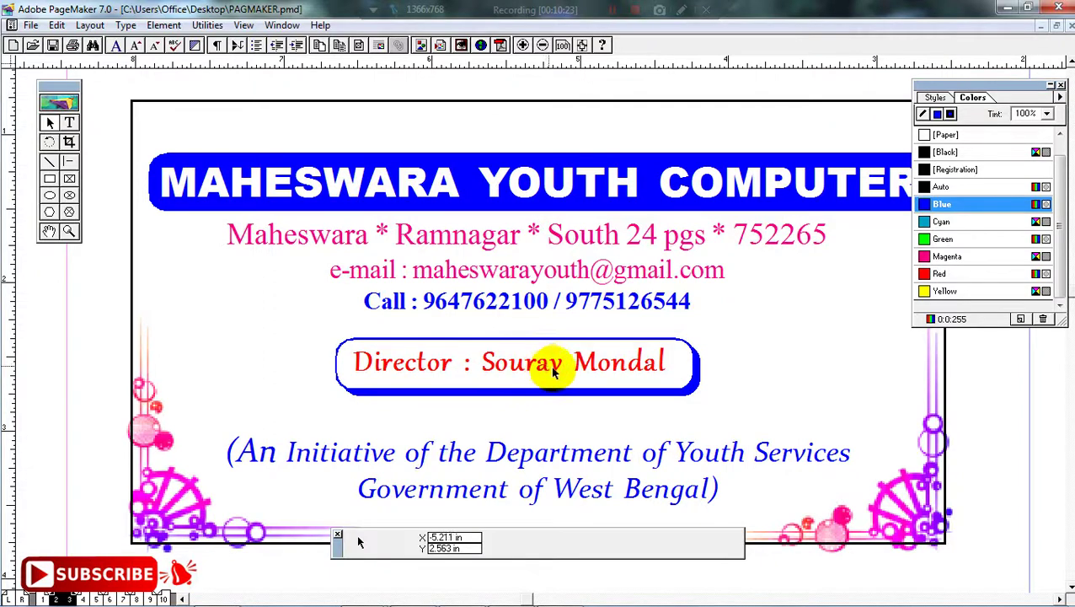
# Step: Enlarge the red Director text from 17 to 19 points
pyautogui.click(69, 122)
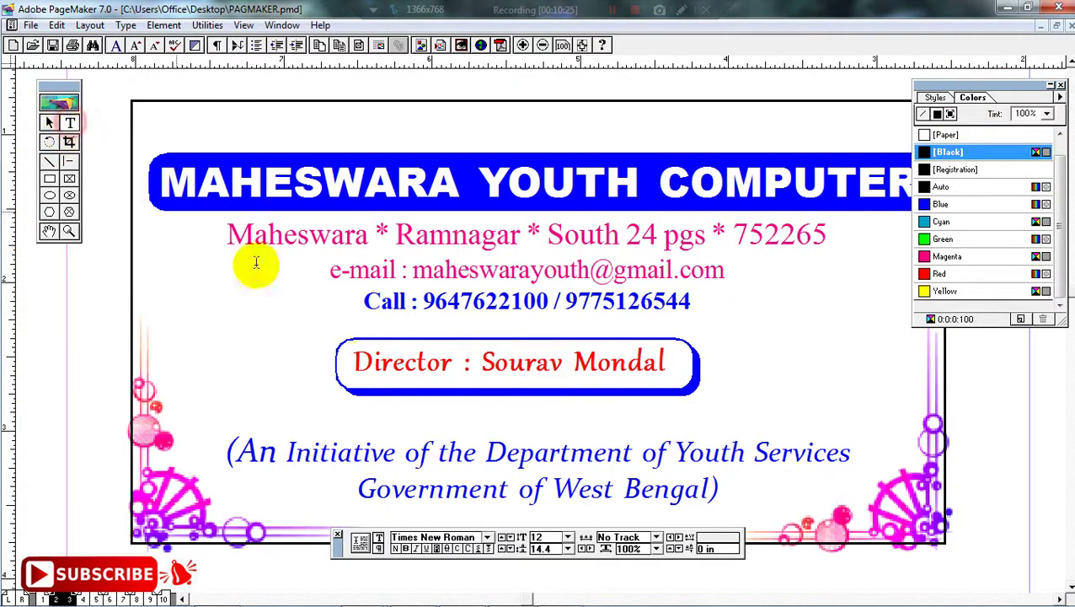
pyautogui.tripleClick(453, 352)
pyautogui.click(544, 537)
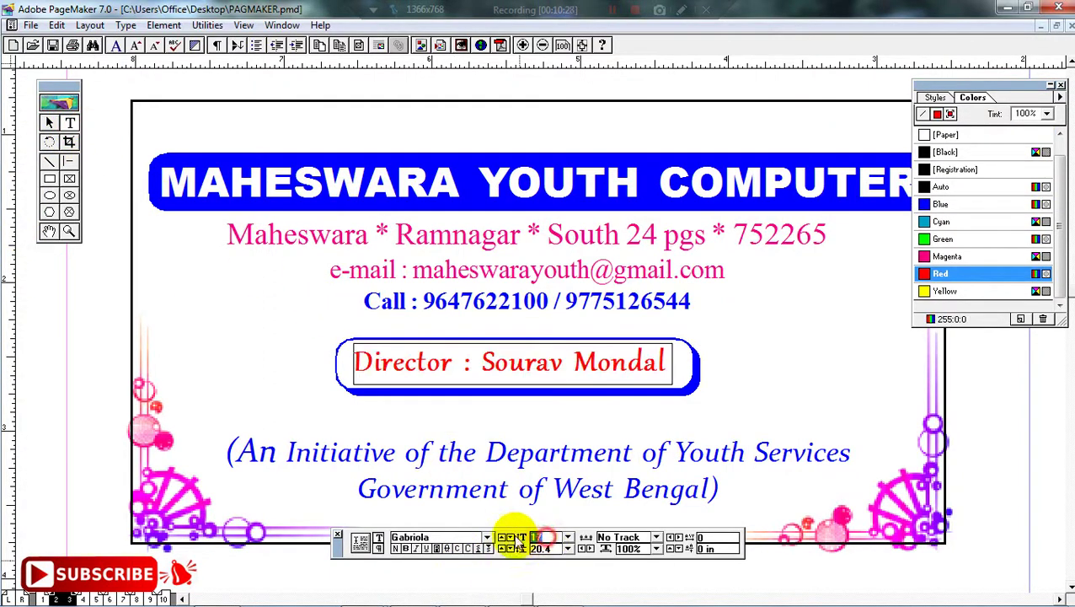
pyautogui.click(508, 537)
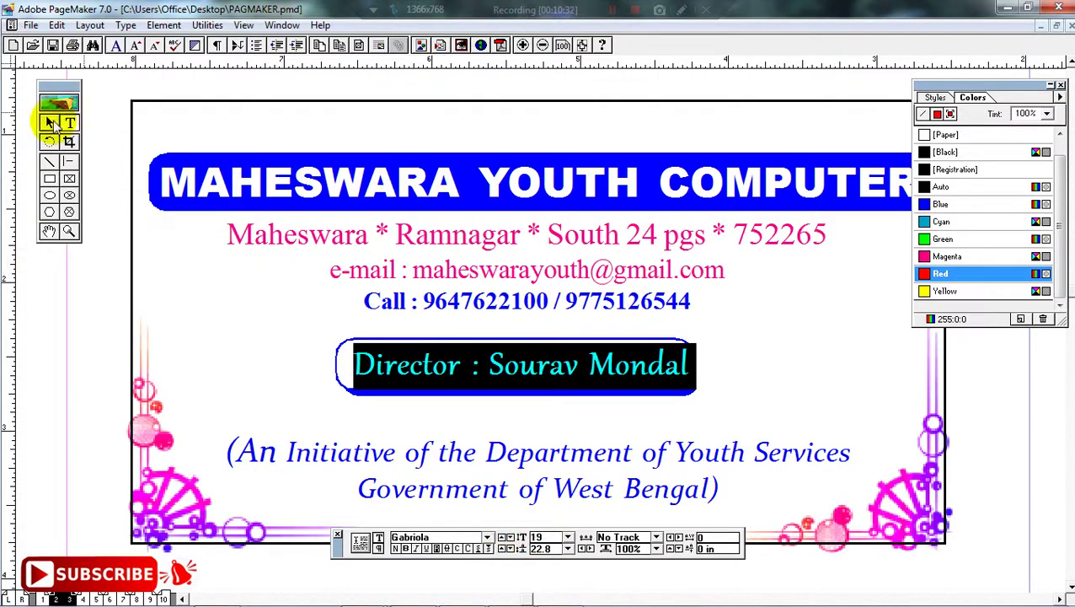
pyautogui.click(49, 122)
pyautogui.click(407, 396)
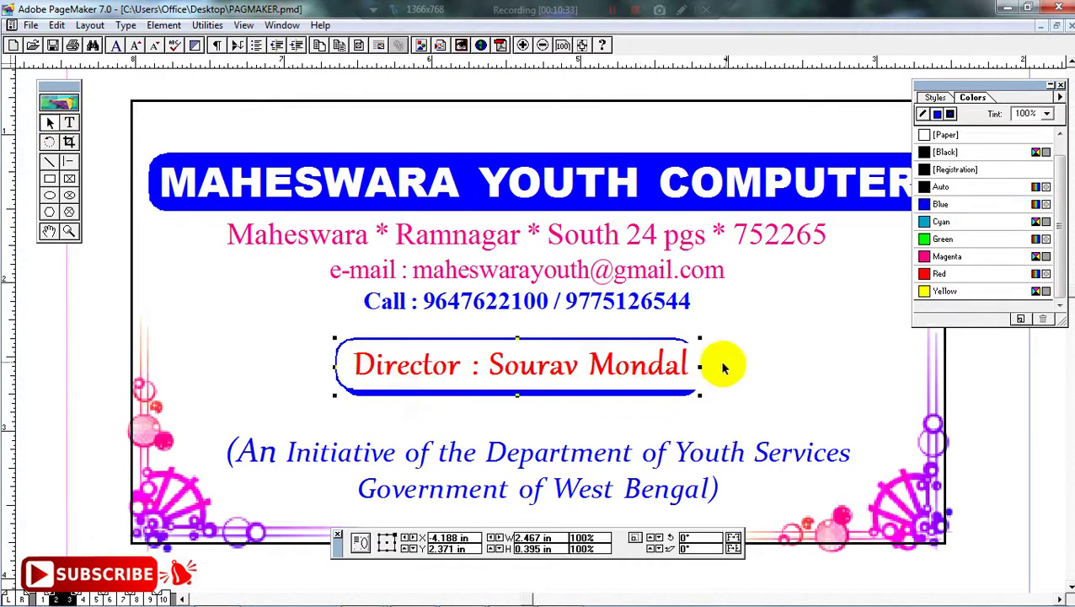
# Step: Widen the rounded Director box so the larger text fits
pyautogui.moveTo(704, 368); pyautogui.dragTo(715, 367)
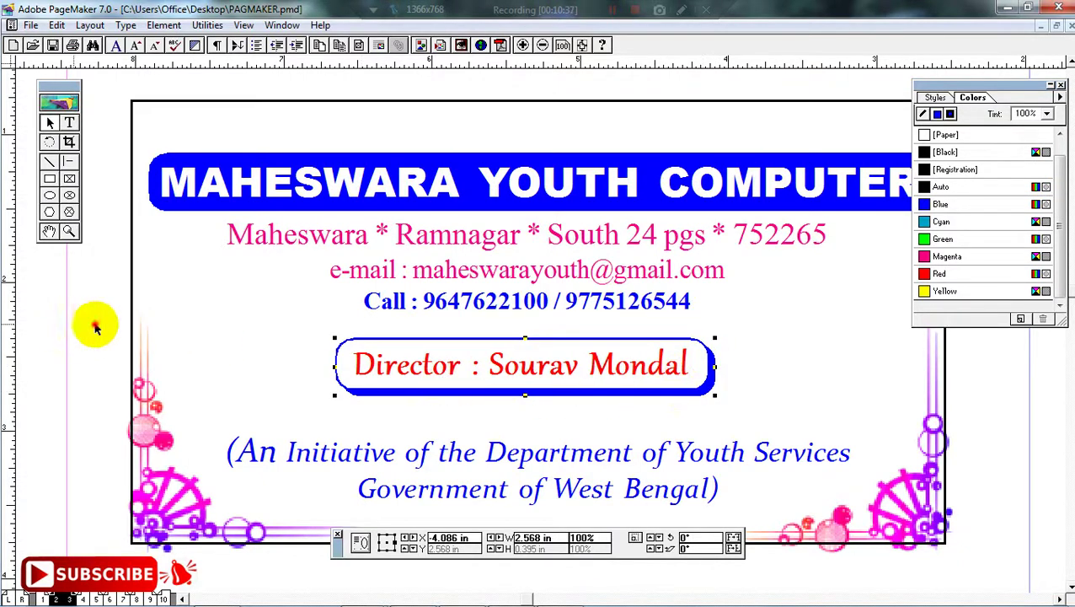
pyautogui.moveTo(82, 408); pyautogui.dragTo(789, 412)
pyautogui.click(531, 394)
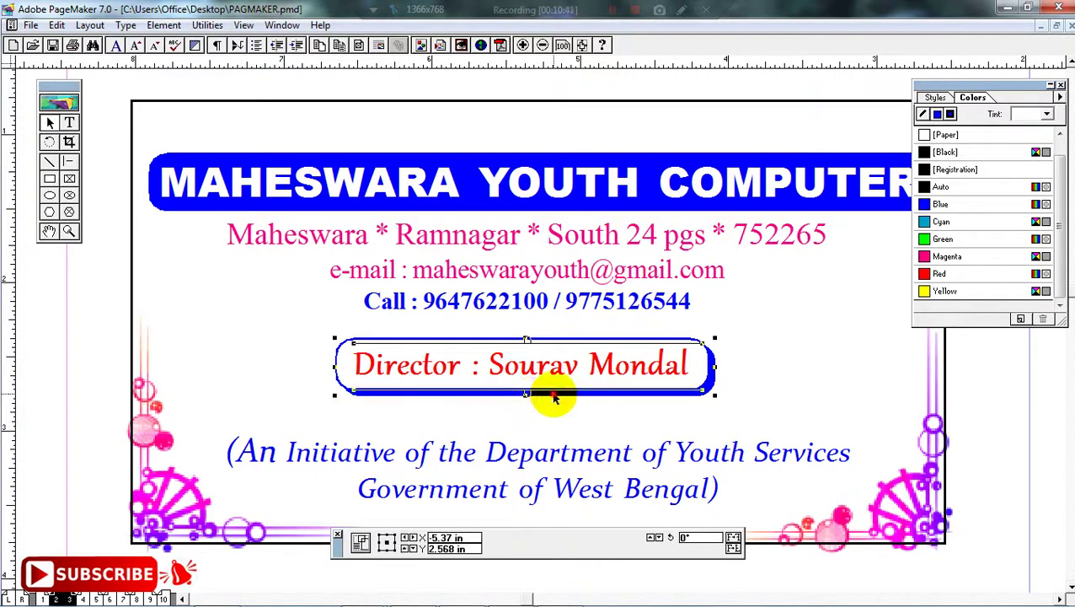
pyautogui.click(109, 411)
pyautogui.click(564, 397)
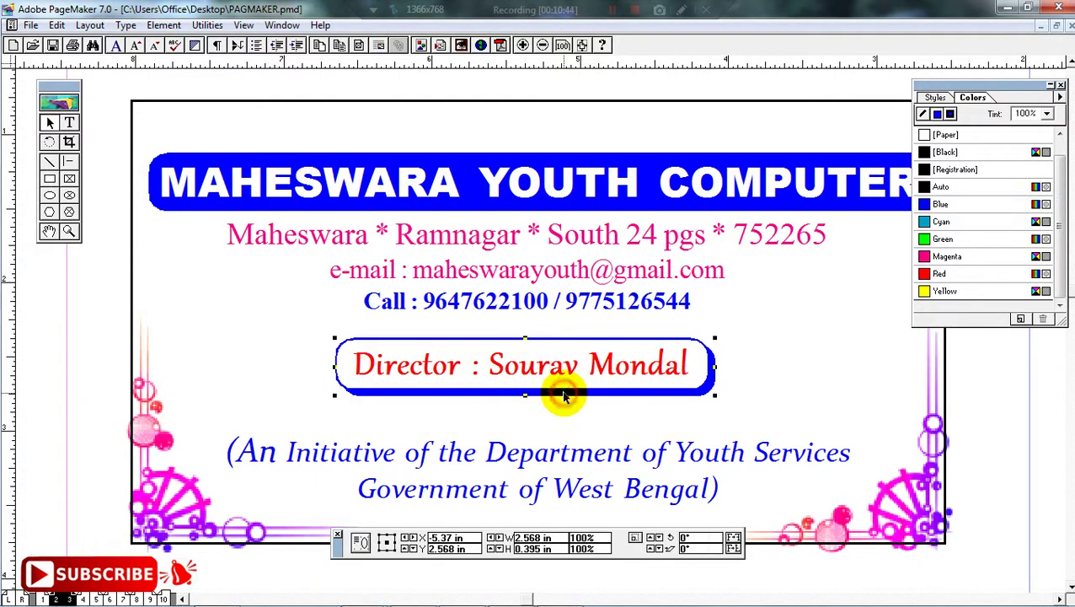
# Step: Move the Director box and contact lines slightly down and the Initiative text slightly up
pyautogui.keyDown('shift'); pyautogui.click(540, 361); pyautogui.keyUp('shift')
pyautogui.moveTo(542, 365); pyautogui.dragTo(546, 375)
pyautogui.click(546, 296)
pyautogui.moveTo(546, 301); pyautogui.dragTo(543, 308)
pyautogui.moveTo(569, 470); pyautogui.dragTo(569, 464)
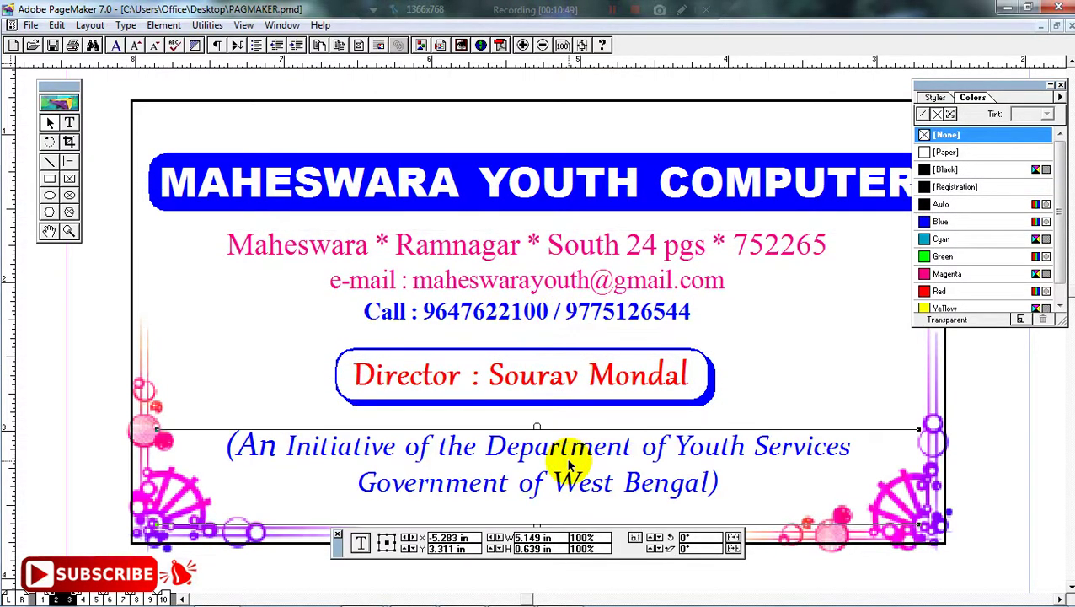
pyautogui.click(79, 365)
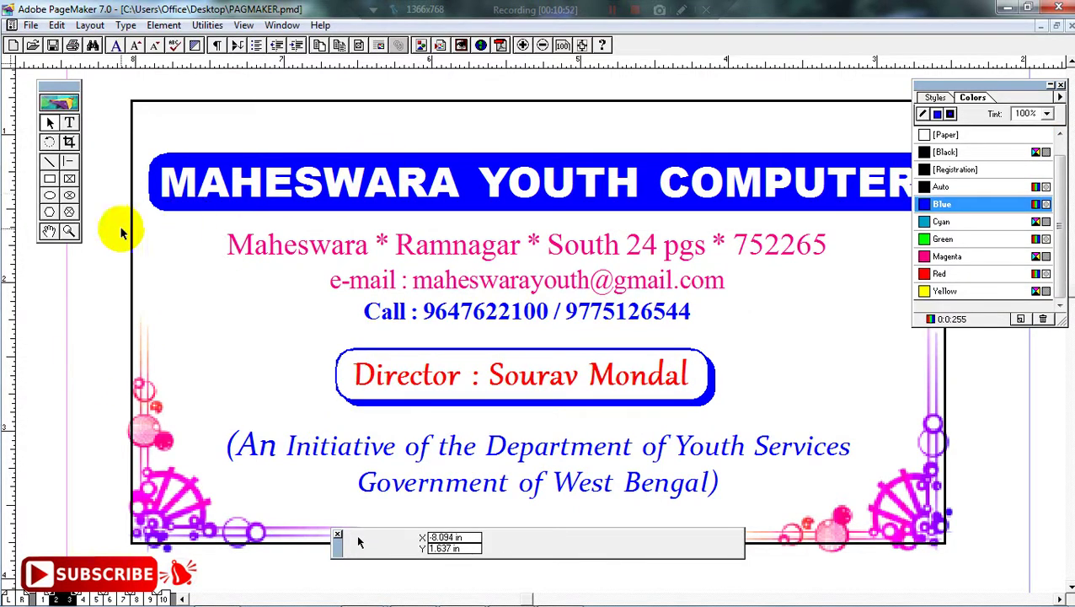
# Step: Draw straight border lines up the card's left edge and across its top
pyautogui.click(69, 162)
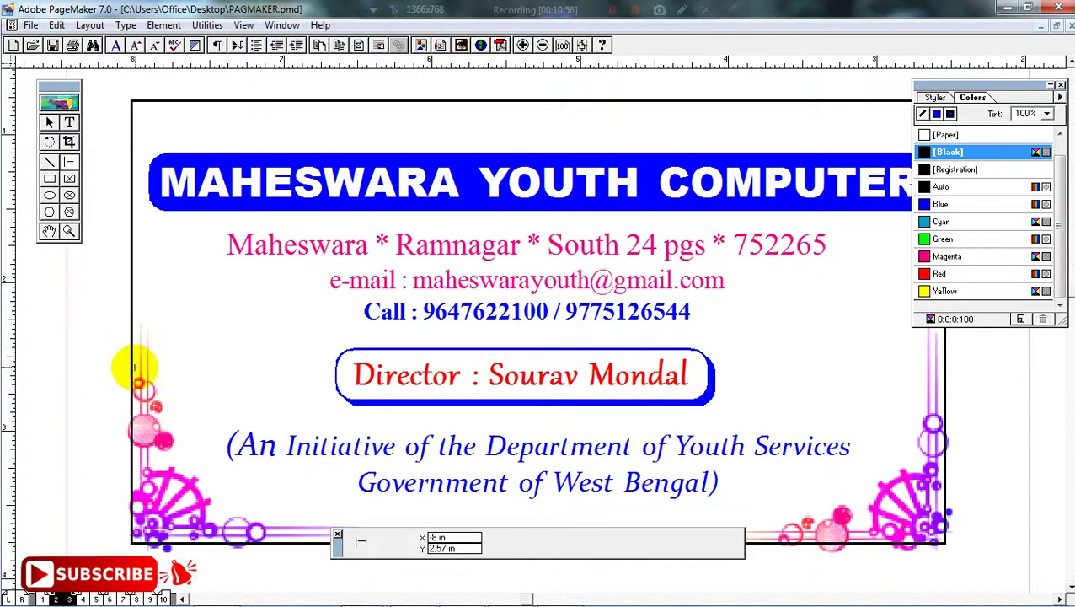
pyautogui.moveTo(133, 368); pyautogui.dragTo(145, 126)
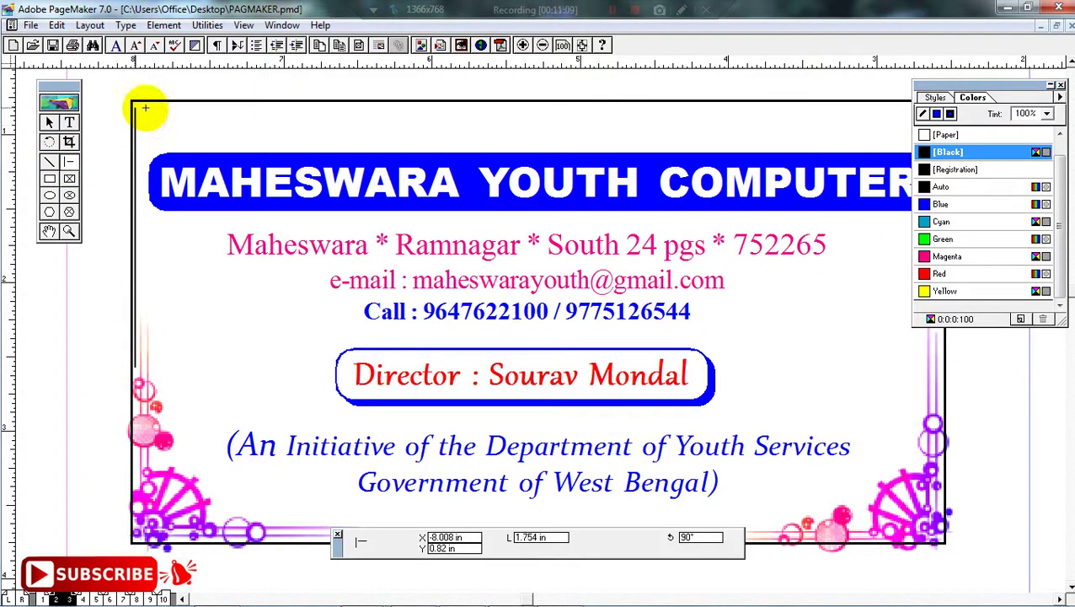
pyautogui.moveTo(145, 107); pyautogui.dragTo(919, 123)
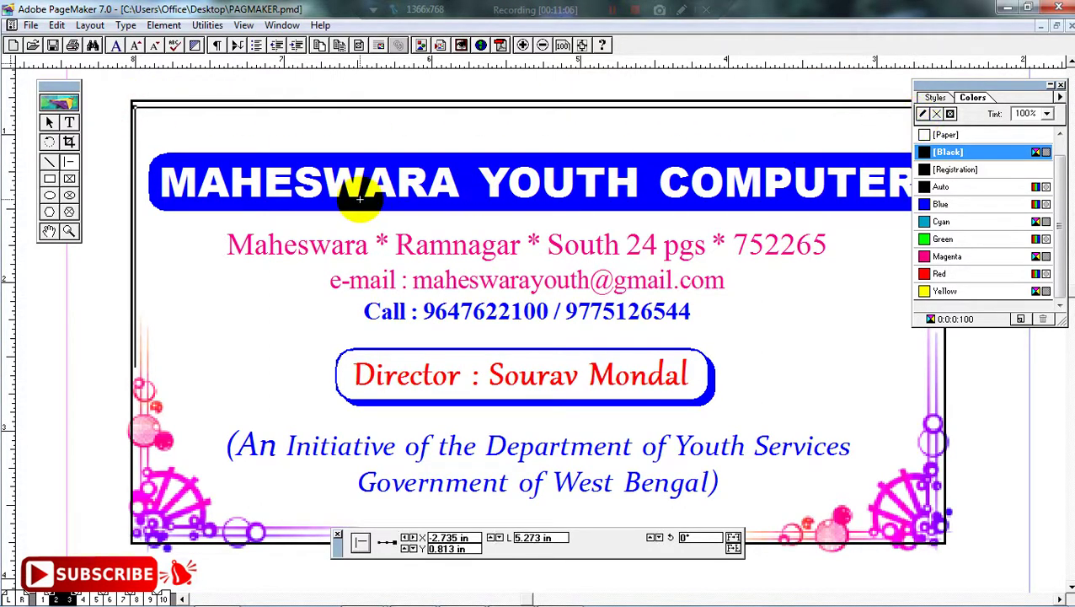
pyautogui.hotkey('ctrl', '1')
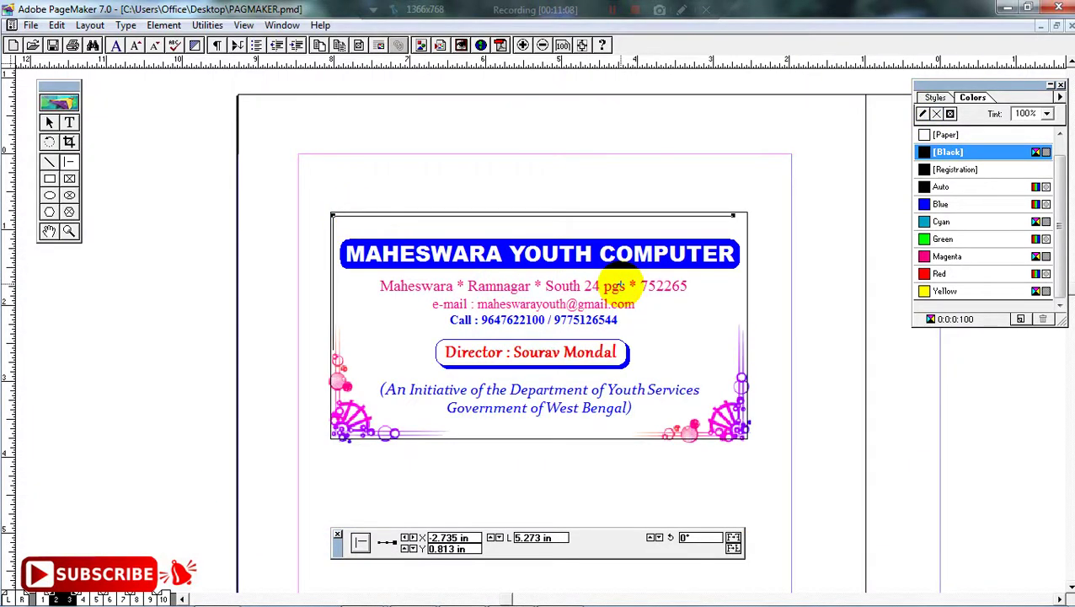
pyautogui.hotkey('ctrl', '2')
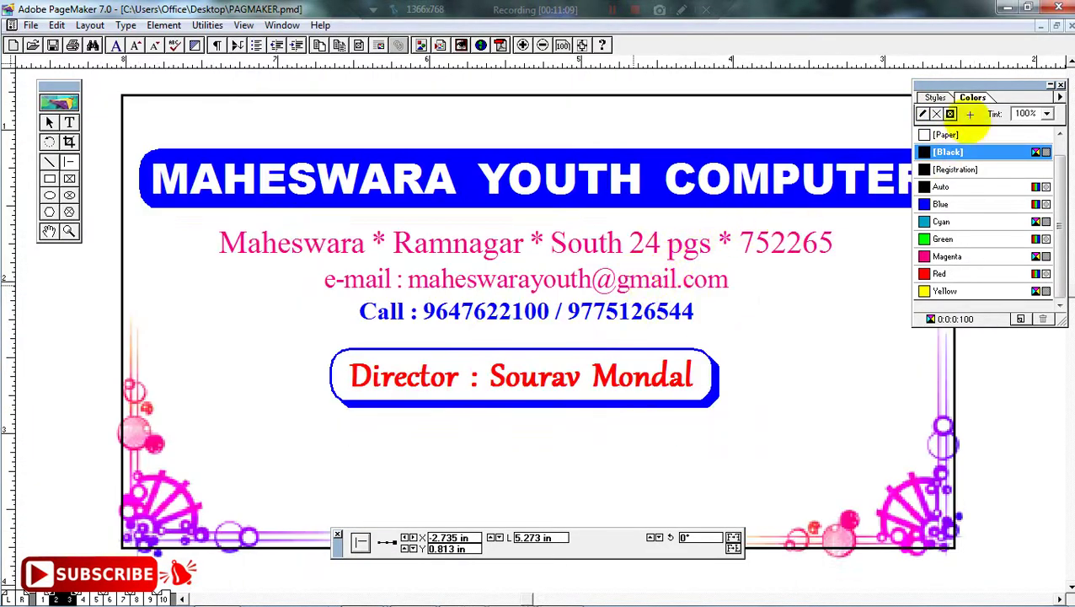
pyautogui.moveTo(991, 87); pyautogui.dragTo(986, 253)
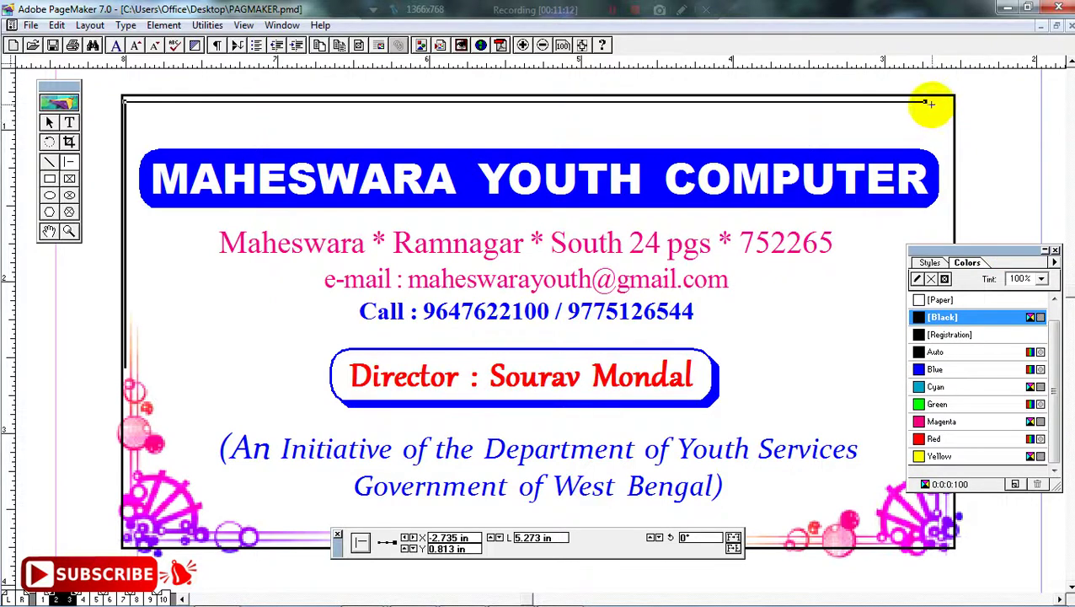
pyautogui.click(49, 122)
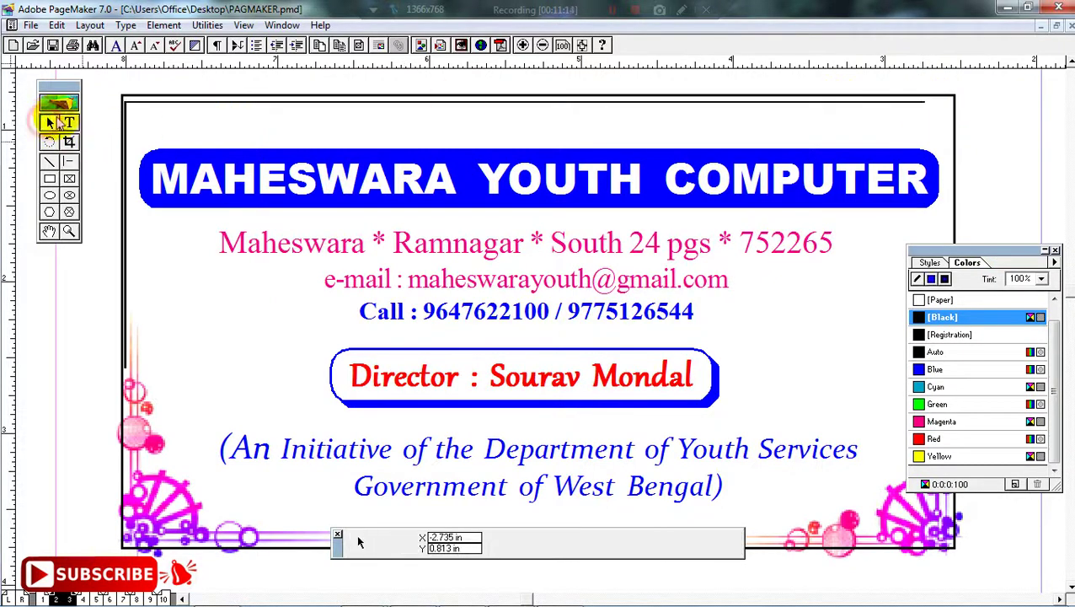
# Step: Give the top border line a 2pt stroke weight
pyautogui.click(189, 102)
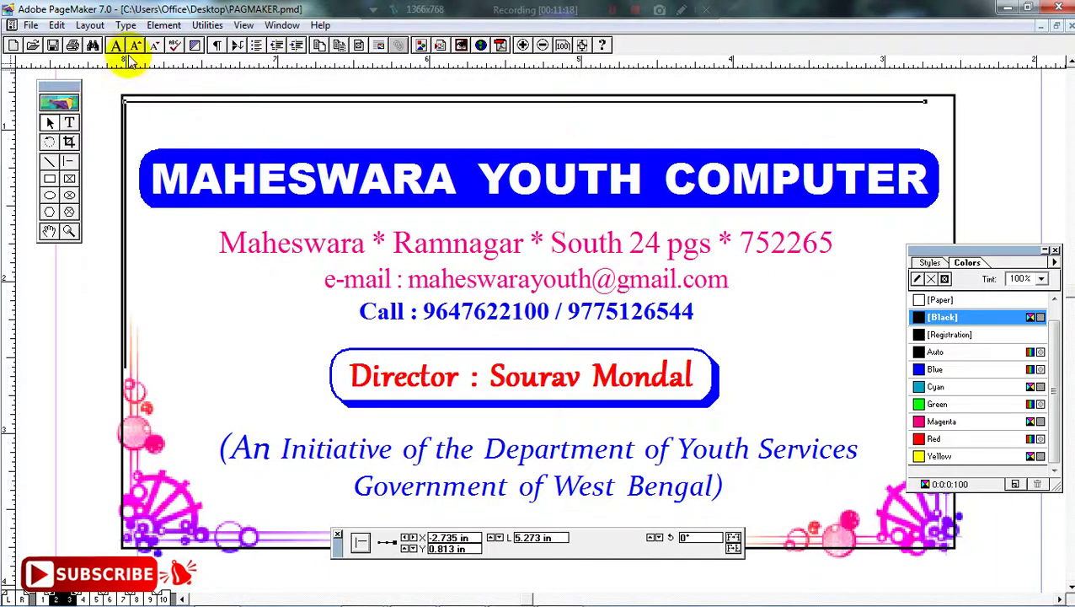
pyautogui.click(164, 24)
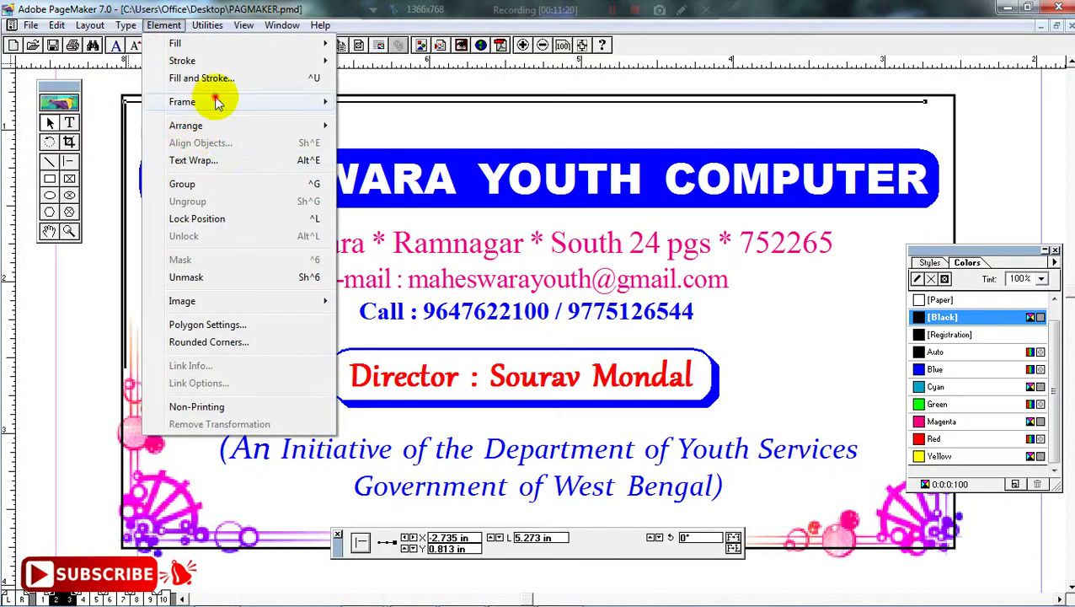
pyautogui.moveTo(182, 61)
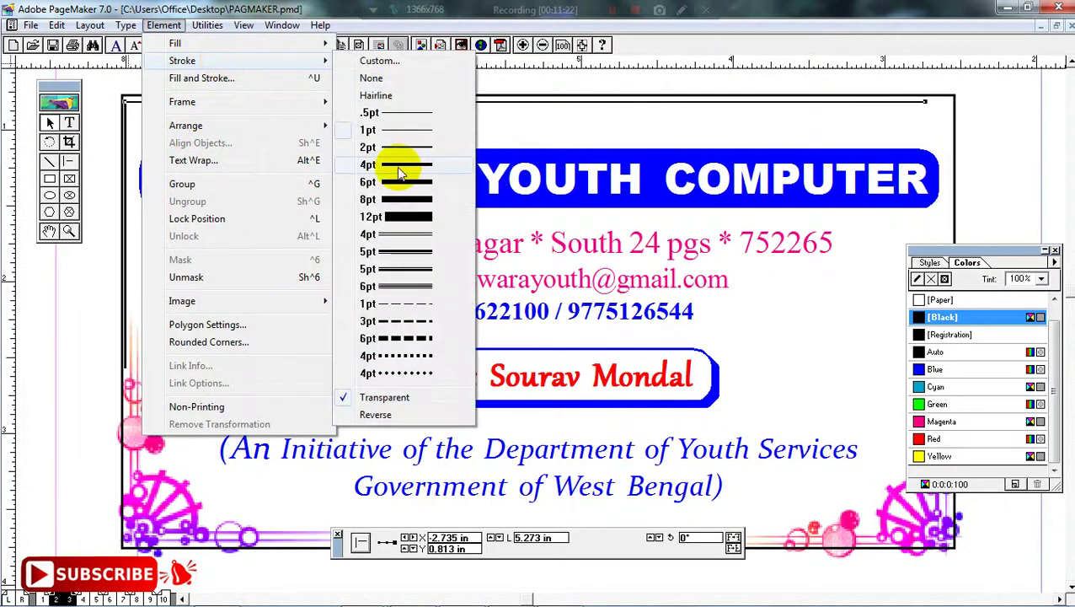
pyautogui.click(402, 173)
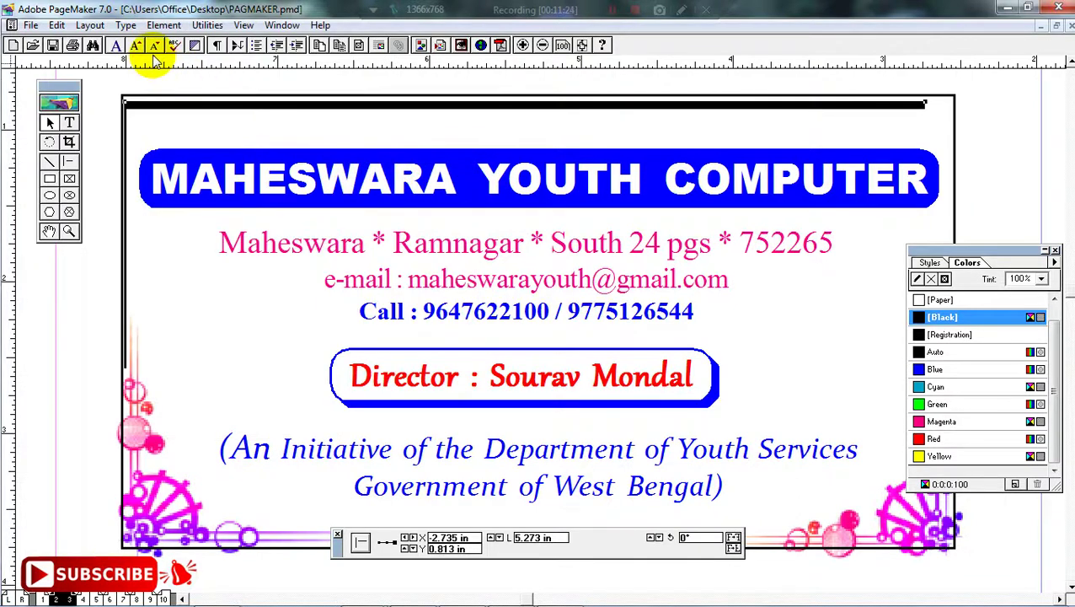
pyautogui.click(154, 26)
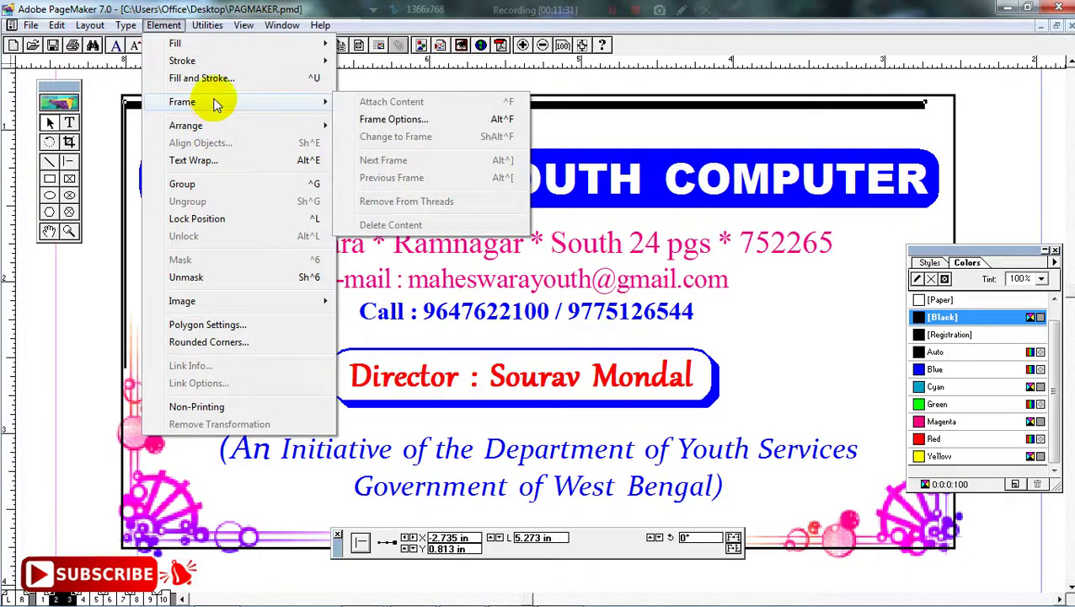
pyautogui.moveTo(182, 60)
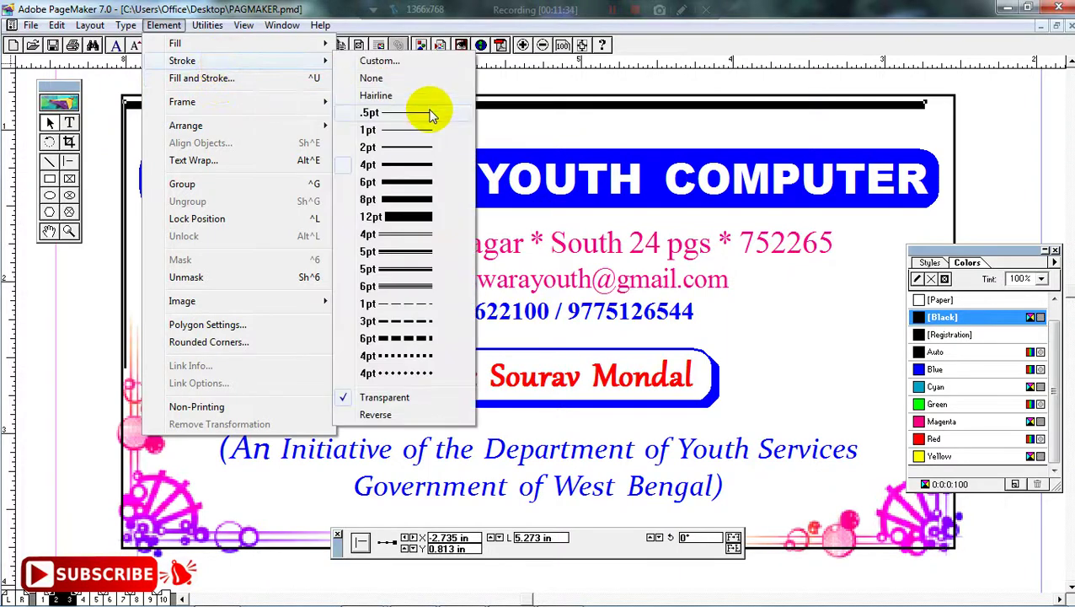
pyautogui.click(414, 149)
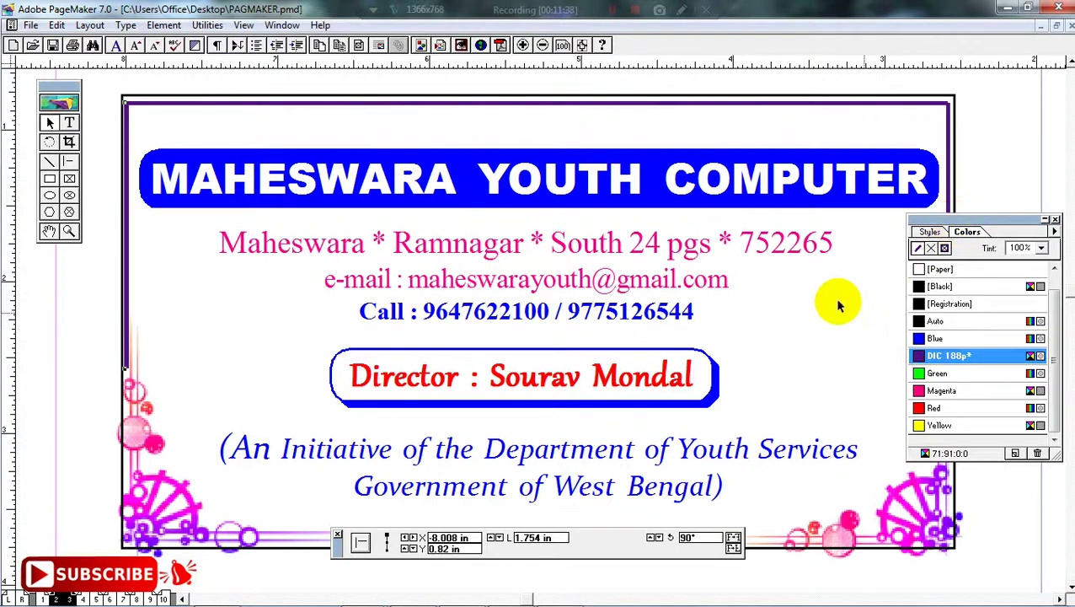
# Step: Unlock the page border rectangle
pyautogui.click(974, 99)
pyautogui.click(955, 101)
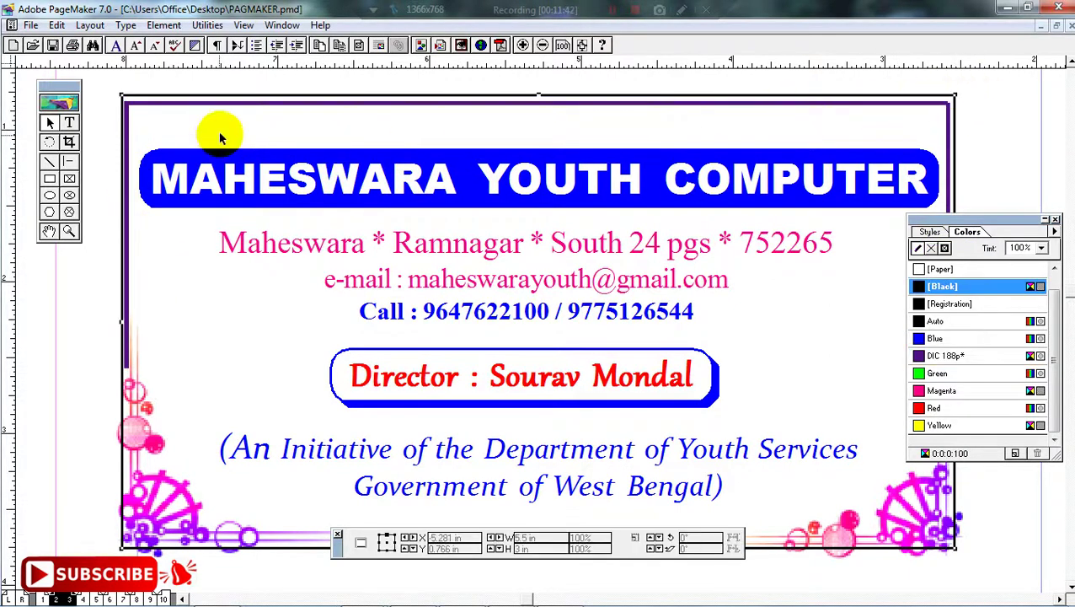
pyautogui.click(177, 28)
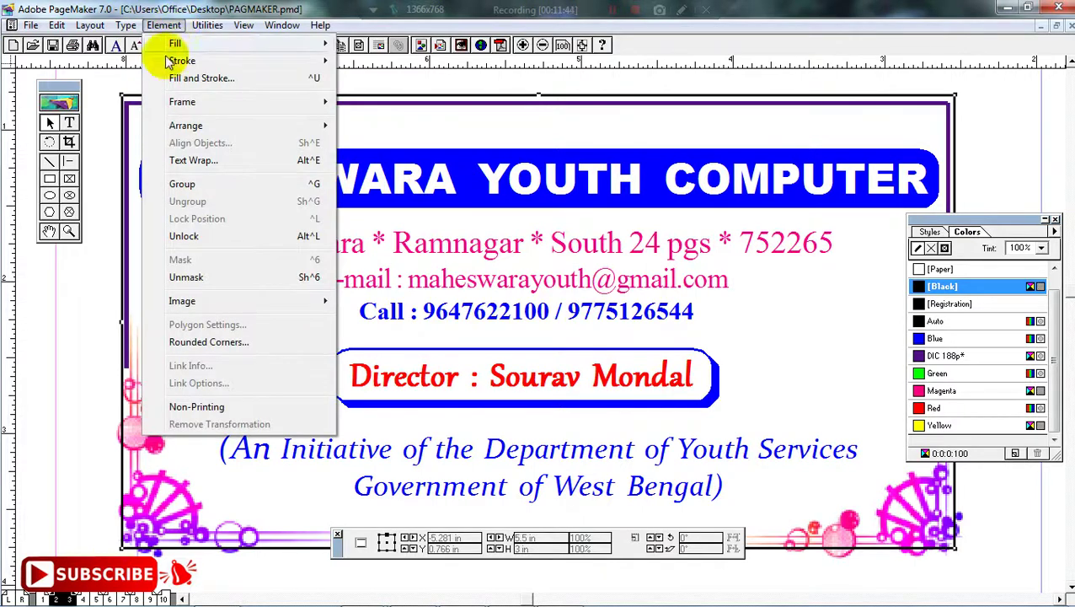
pyautogui.click(193, 239)
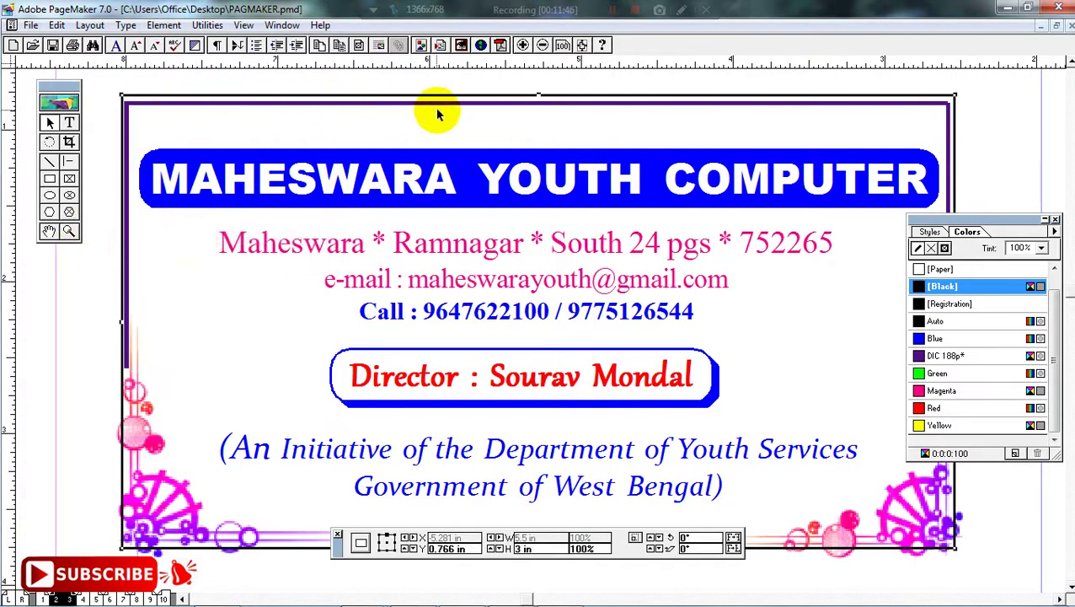
pyautogui.click(482, 117)
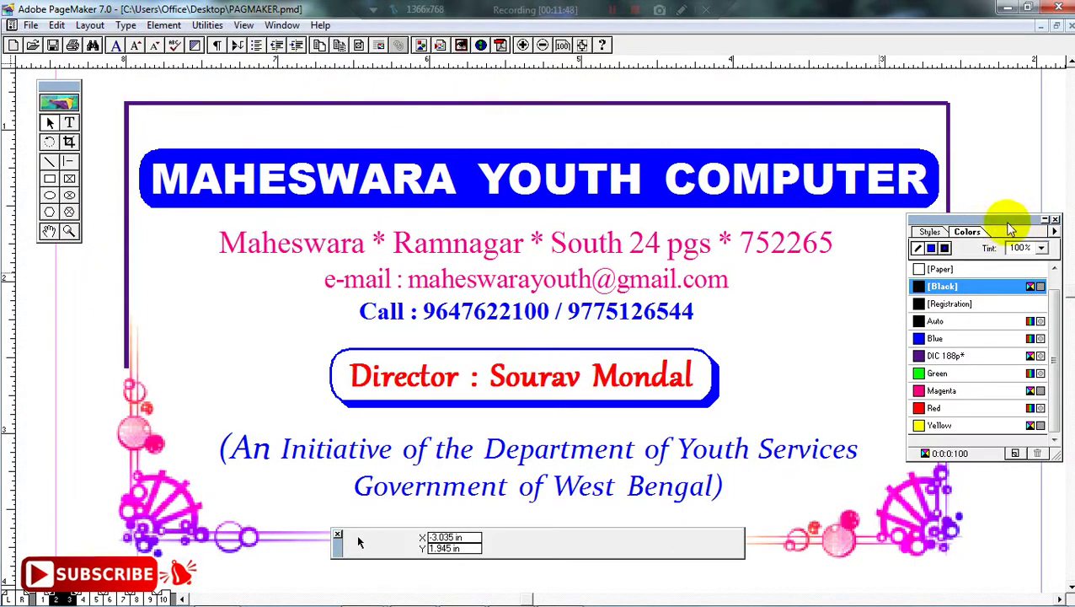
# Step: Fit the page in the window and drag the top purple border line into place
pyautogui.moveTo(1042, 226); pyautogui.dragTo(1070, 165)
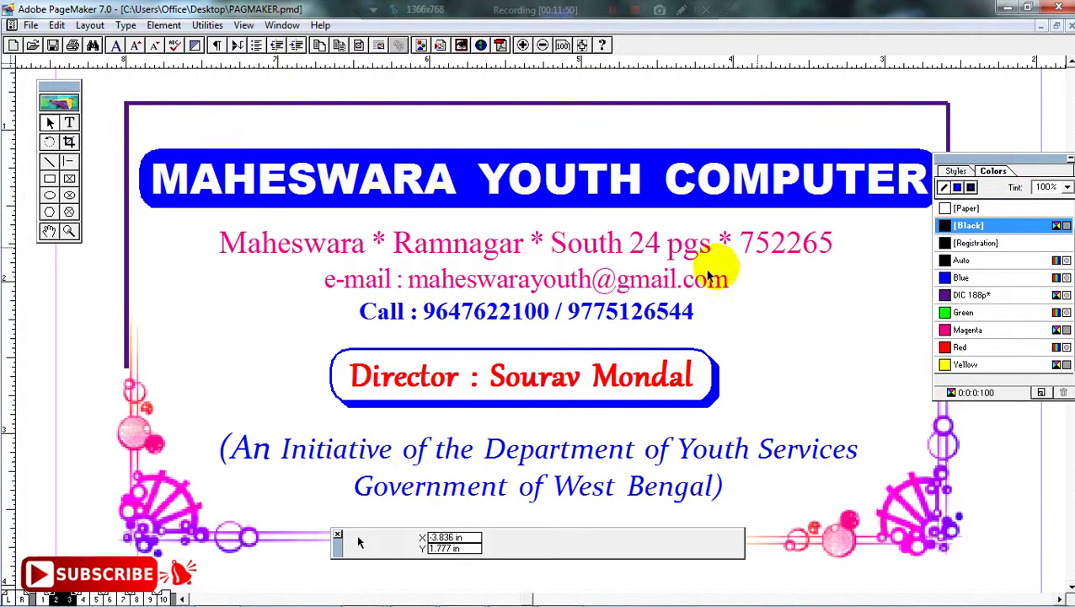
pyautogui.click(1061, 596)
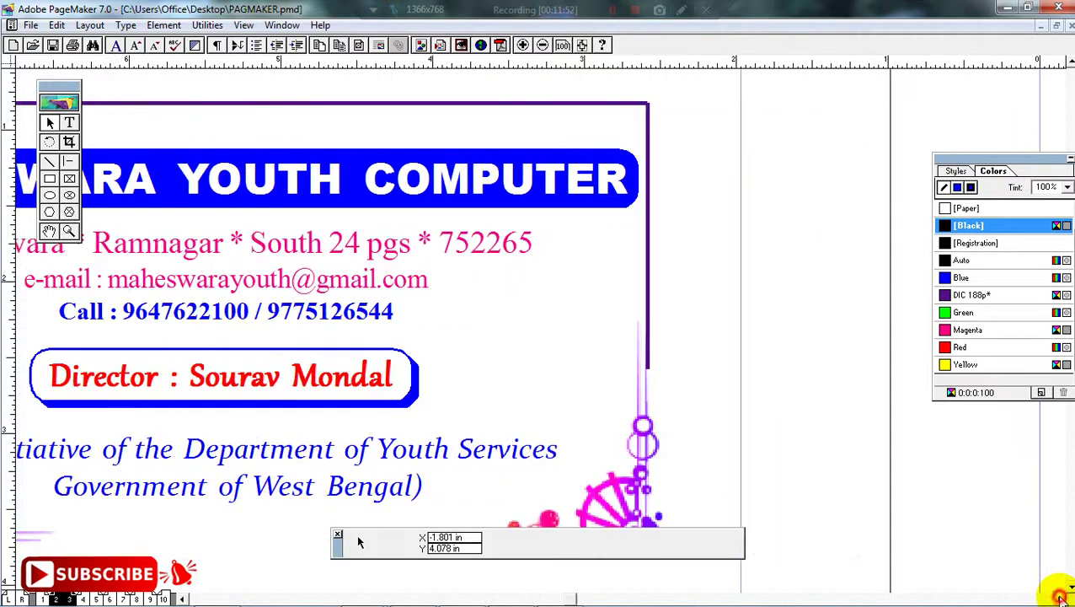
pyautogui.hotkey('ctrl', '0')
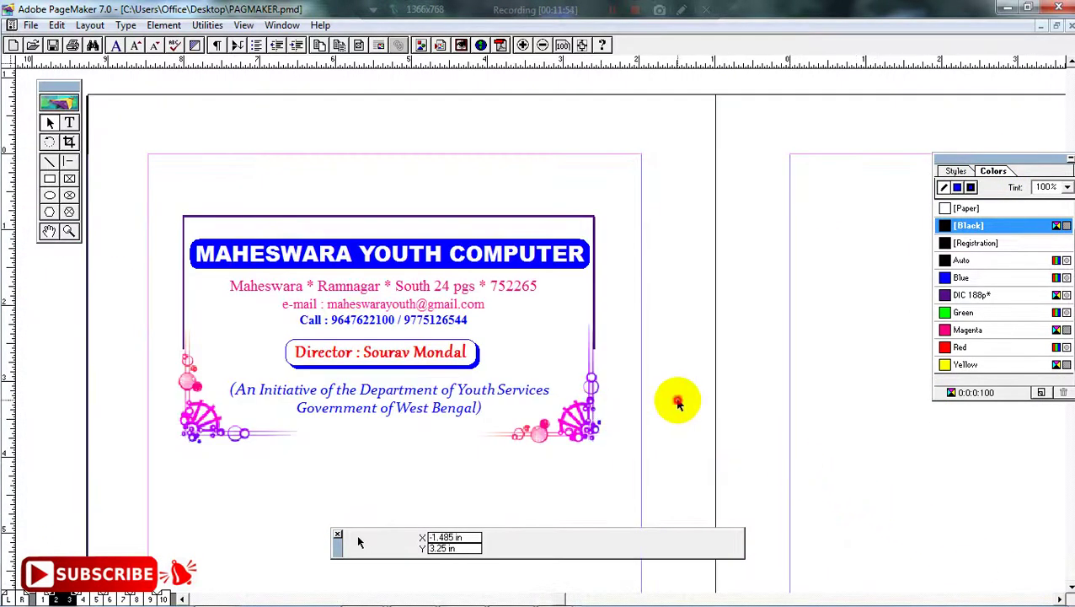
pyautogui.click(342, 218)
pyautogui.moveTo(341, 219); pyautogui.dragTo(381, 438)
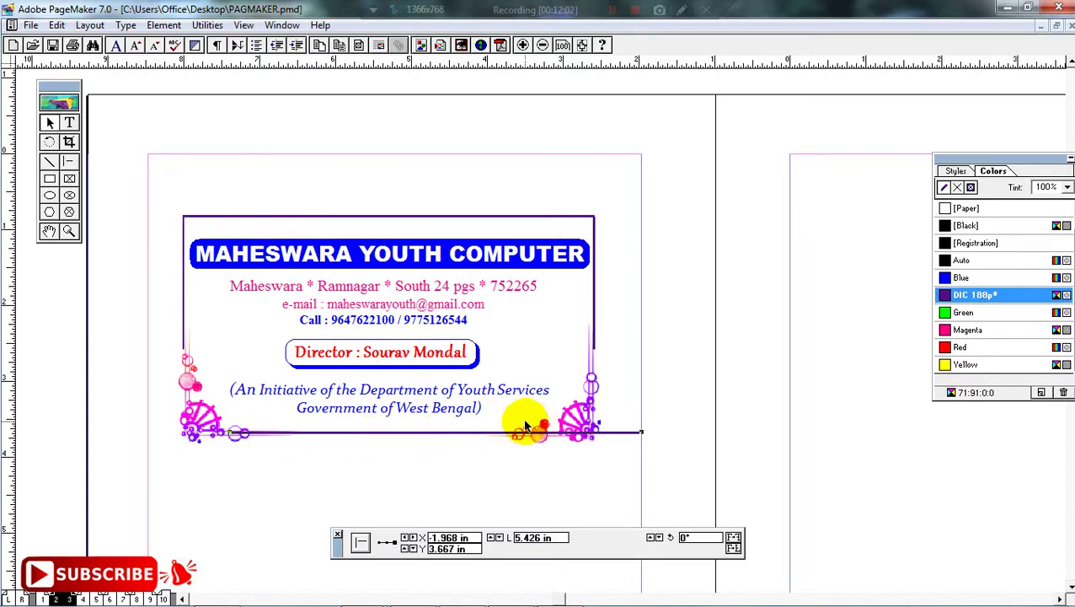
pyautogui.scroll(-1, 524, 425)
pyautogui.scroll(-1, 667, 415)
pyautogui.scroll(2, 648, 402)
pyautogui.scroll(2, 588, 408)
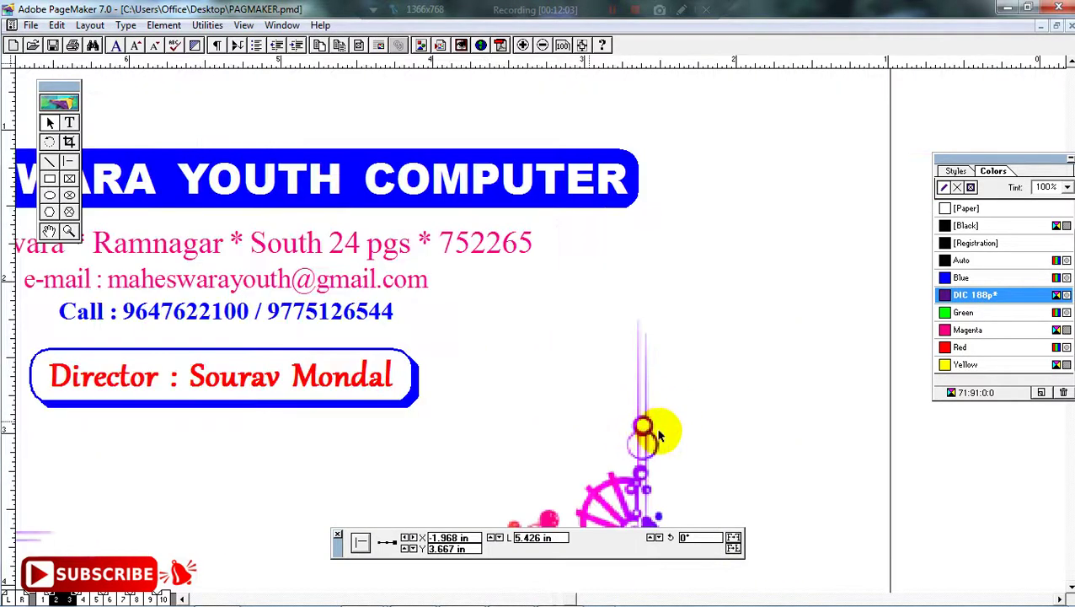
pyautogui.click(49, 229)
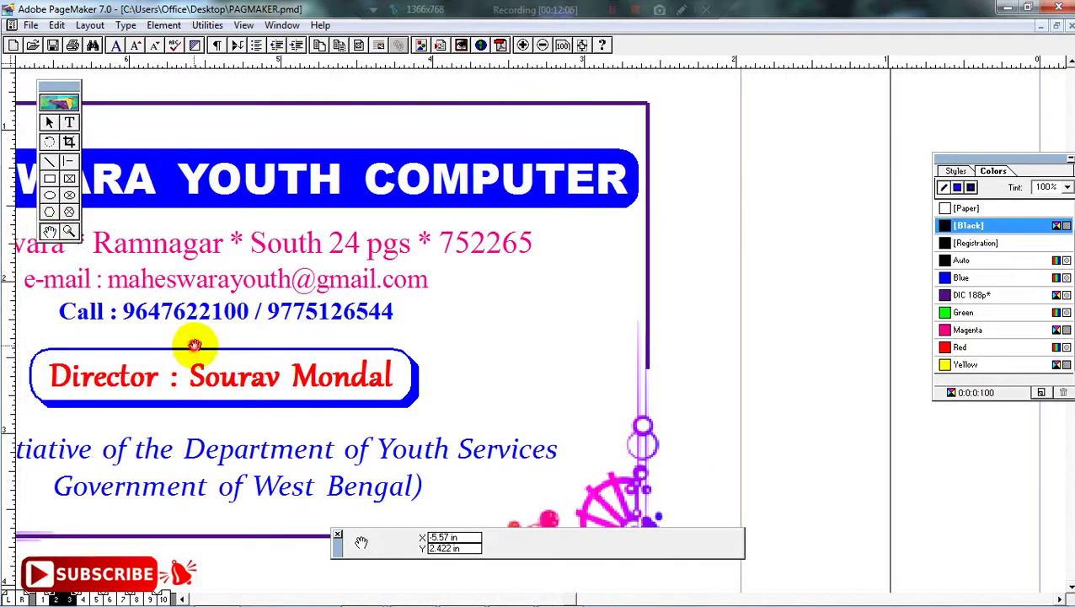
pyautogui.moveTo(194, 344); pyautogui.dragTo(308, 347)
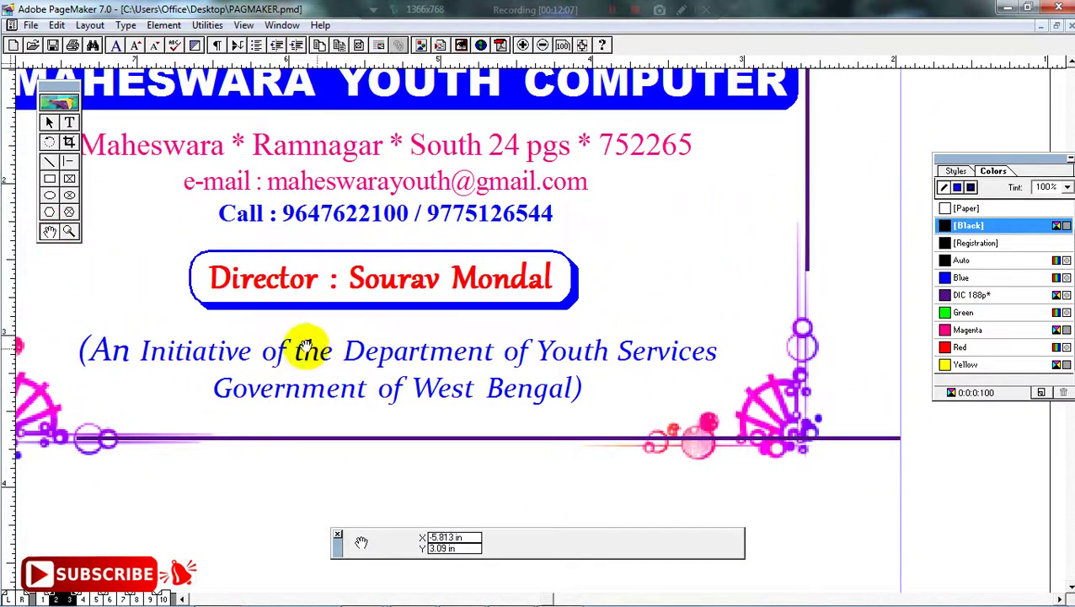
# Step: Trim the bottom purple line to 2.449 in between the ornaments and shorten the right line above its ornament
pyautogui.click(48, 124)
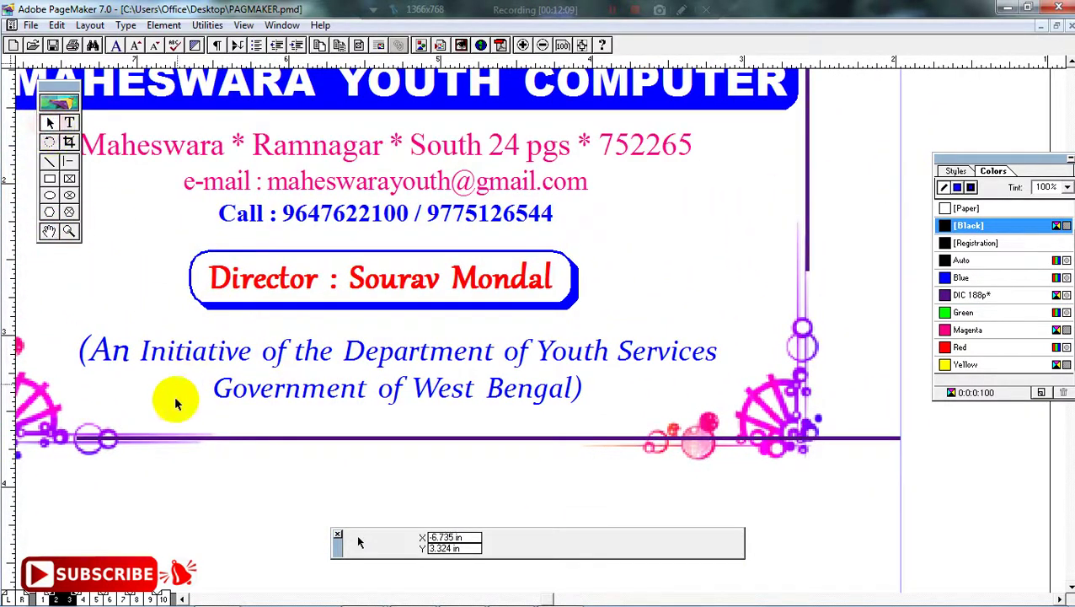
pyautogui.click(226, 438)
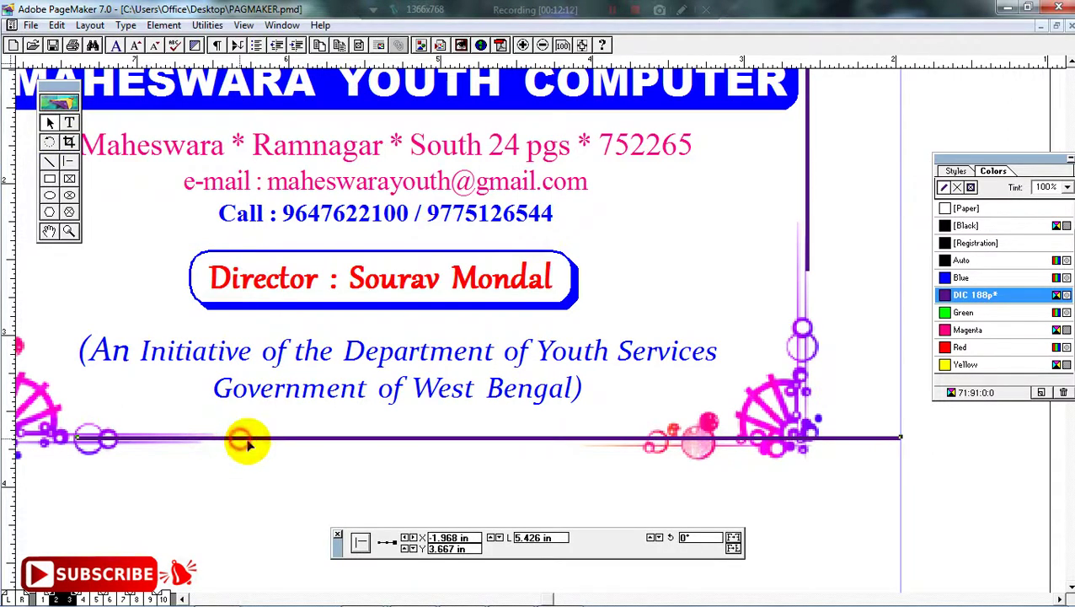
pyautogui.moveTo(249, 445); pyautogui.dragTo(369, 443)
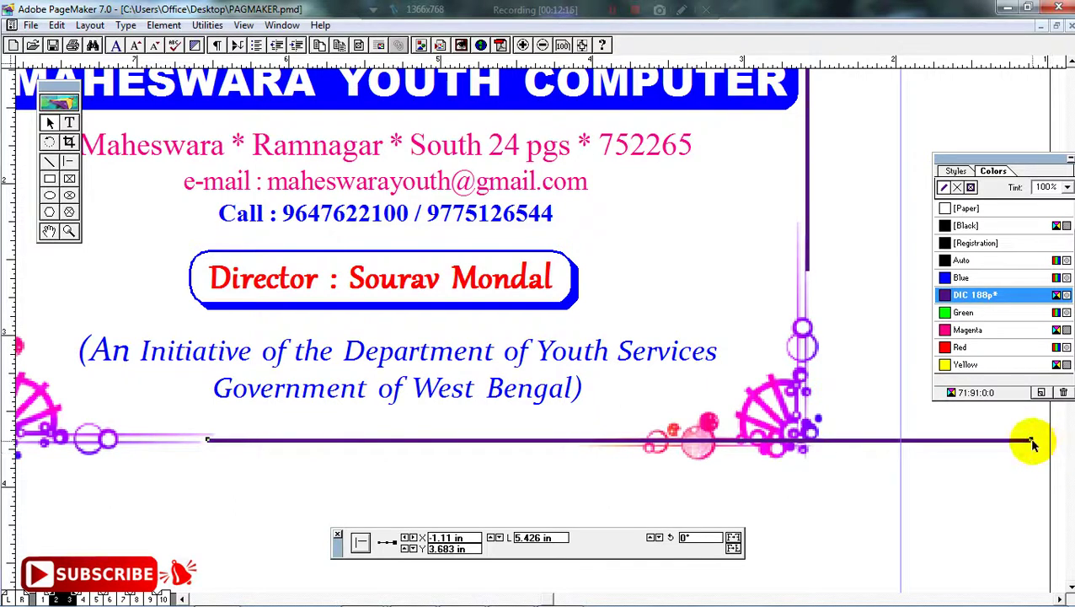
pyautogui.moveTo(1032, 443); pyautogui.dragTo(588, 440)
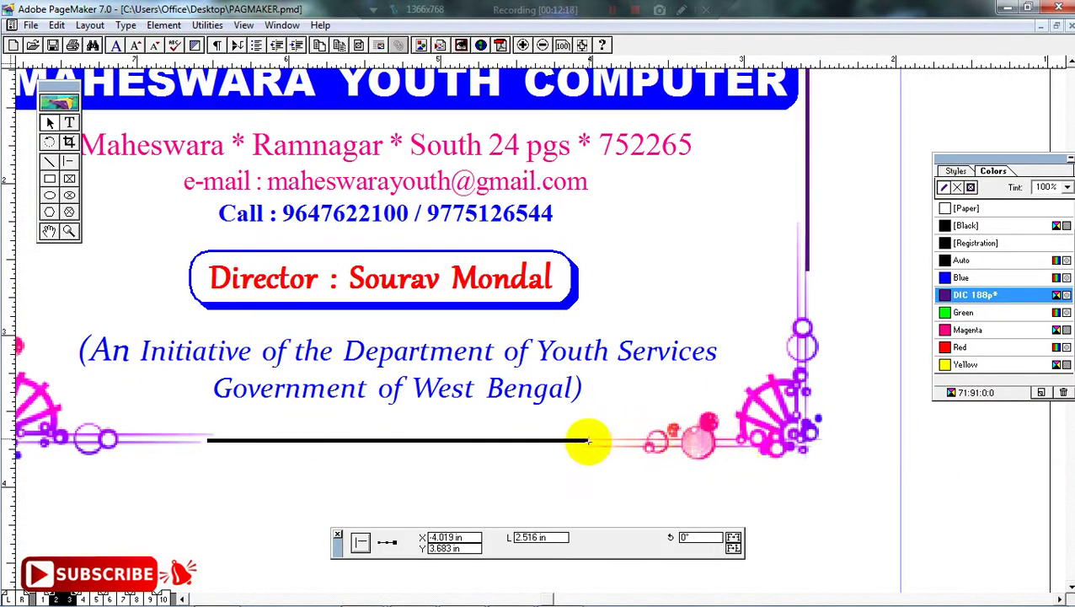
pyautogui.moveTo(578, 441); pyautogui.dragTo(578, 440)
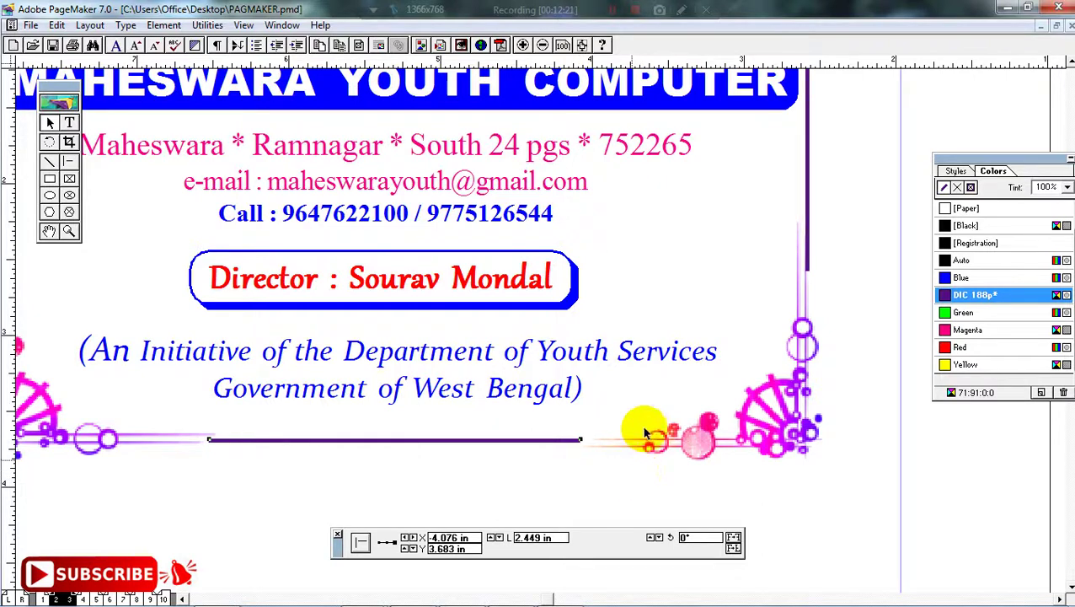
pyautogui.click(807, 227)
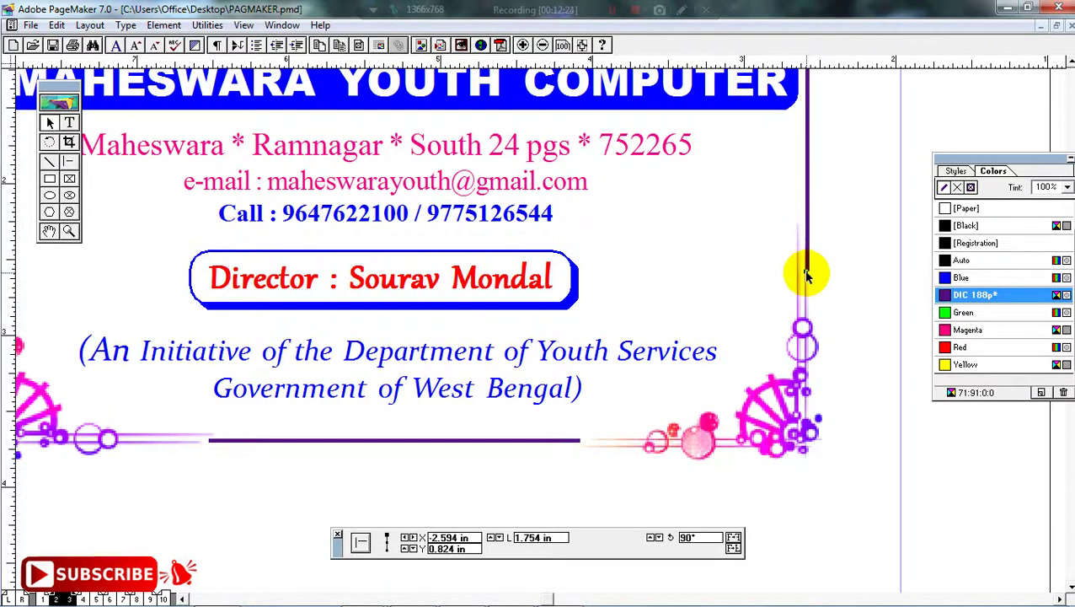
pyautogui.moveTo(806, 276); pyautogui.dragTo(807, 247)
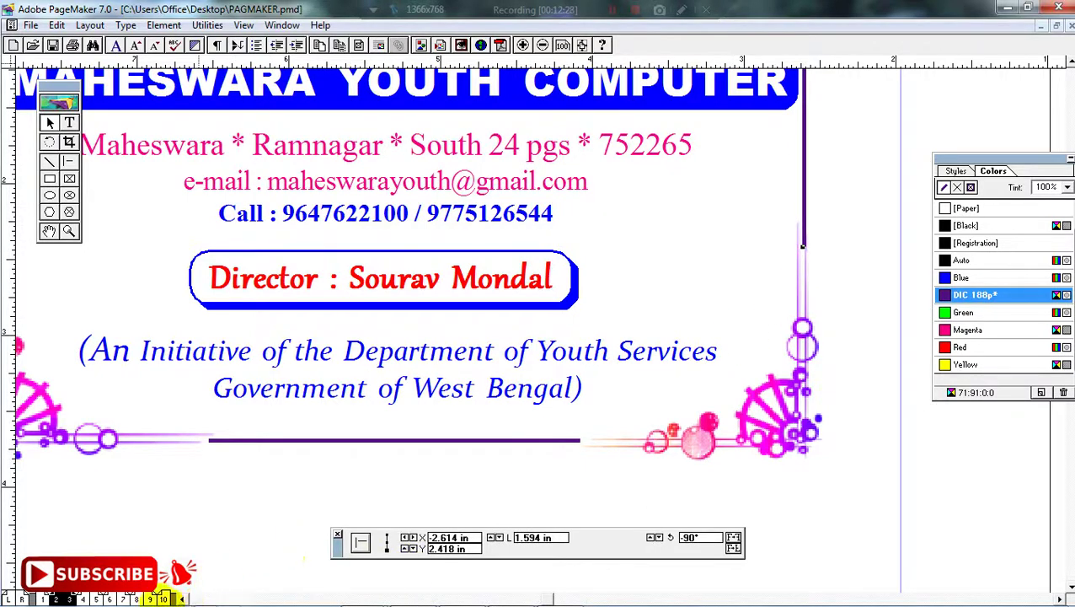
# Step: Nudge the left purple line right and shorten it above the corner ornament
pyautogui.hscroll(-3, 408, 214)
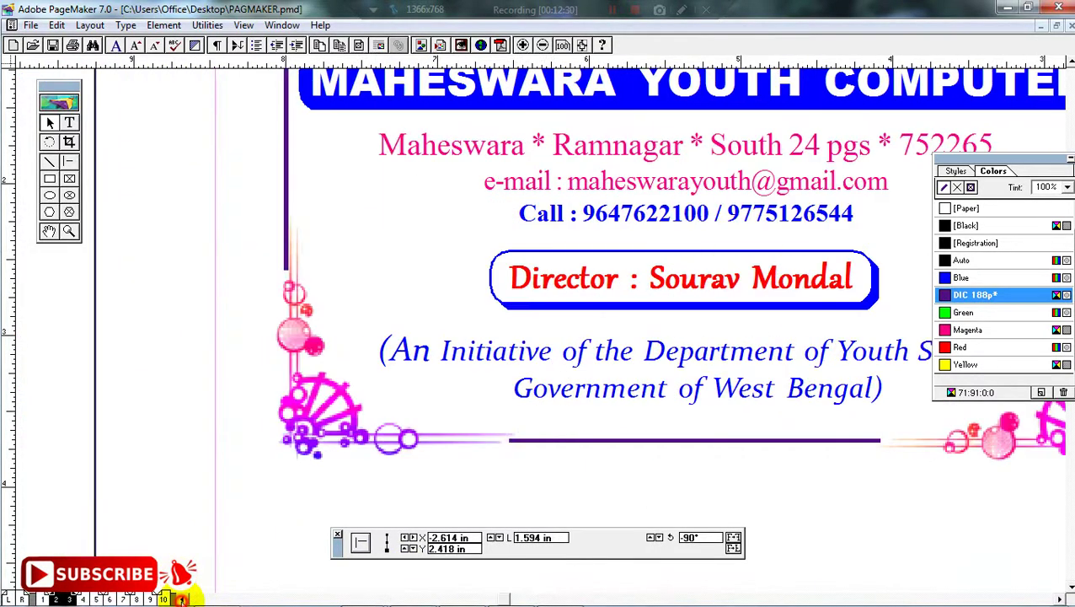
pyautogui.hscroll(-2, 408, 214)
pyautogui.click(435, 205)
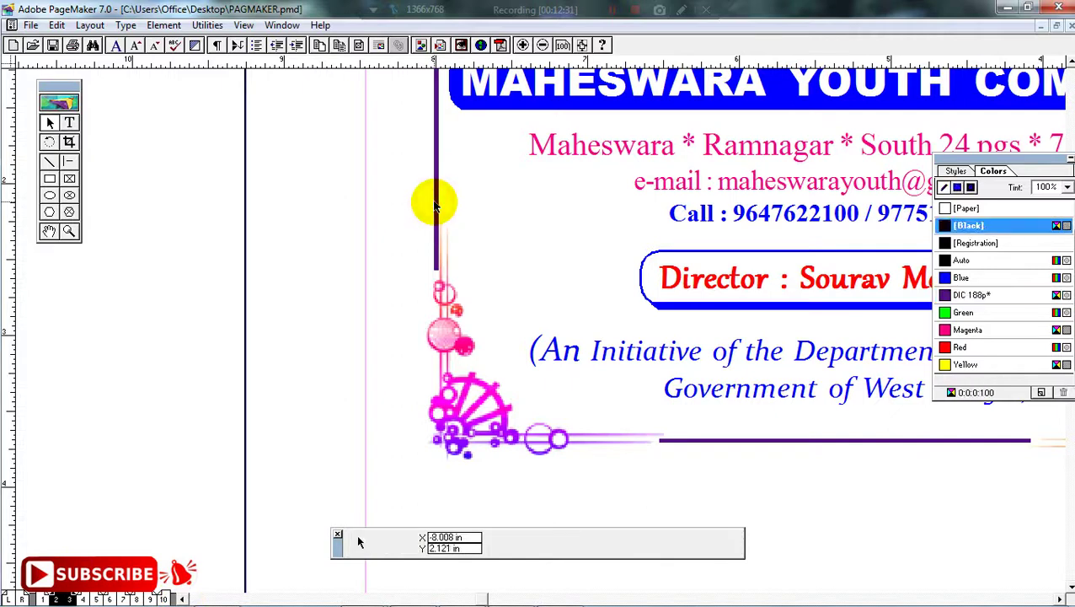
pyautogui.click(437, 202)
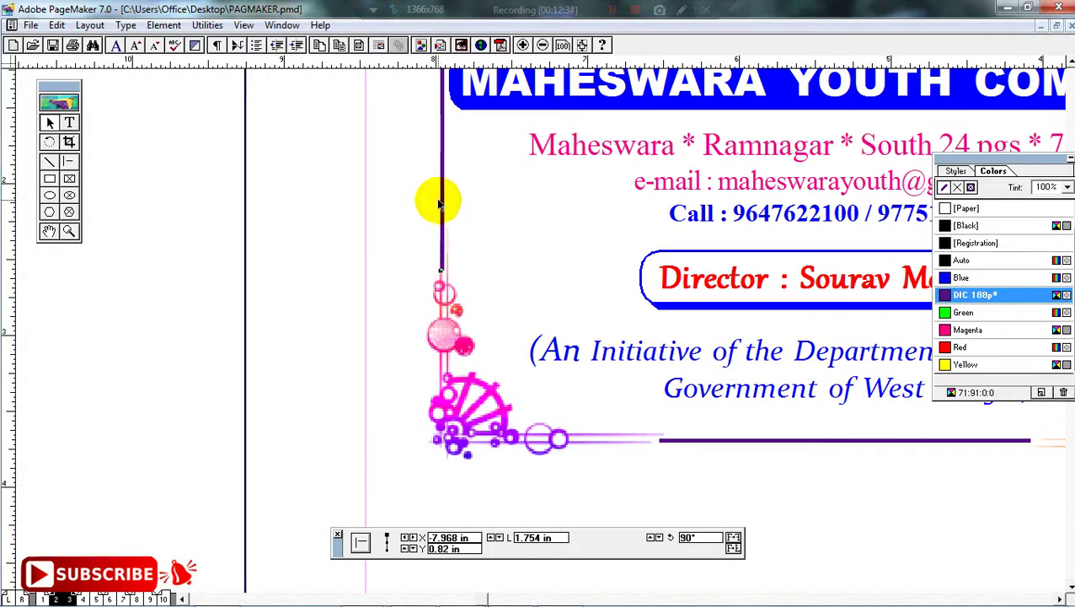
pyautogui.press('Right')
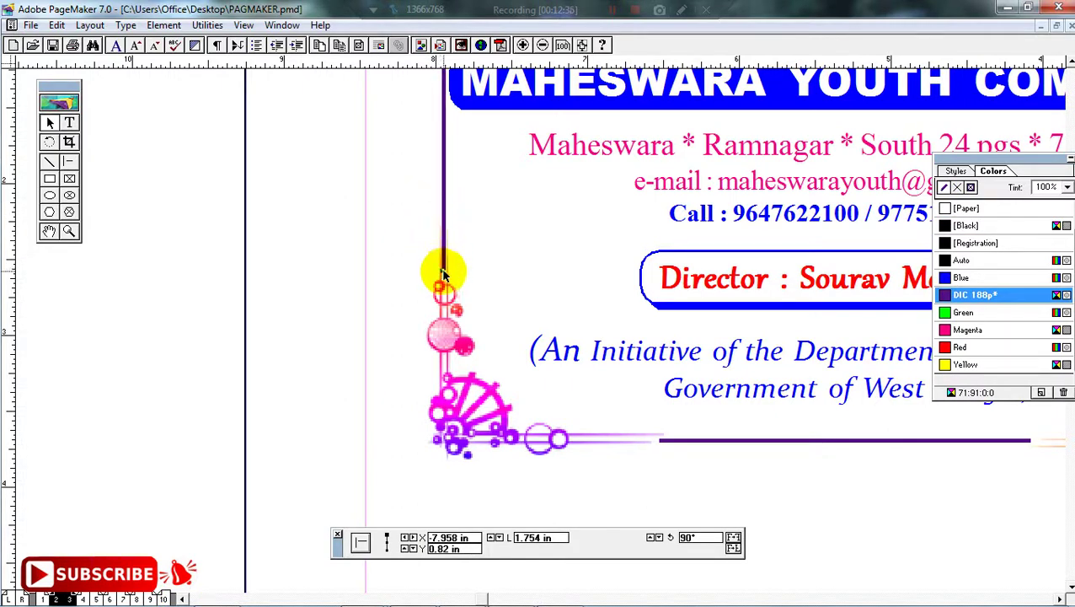
pyautogui.moveTo(444, 274); pyautogui.dragTo(441, 229)
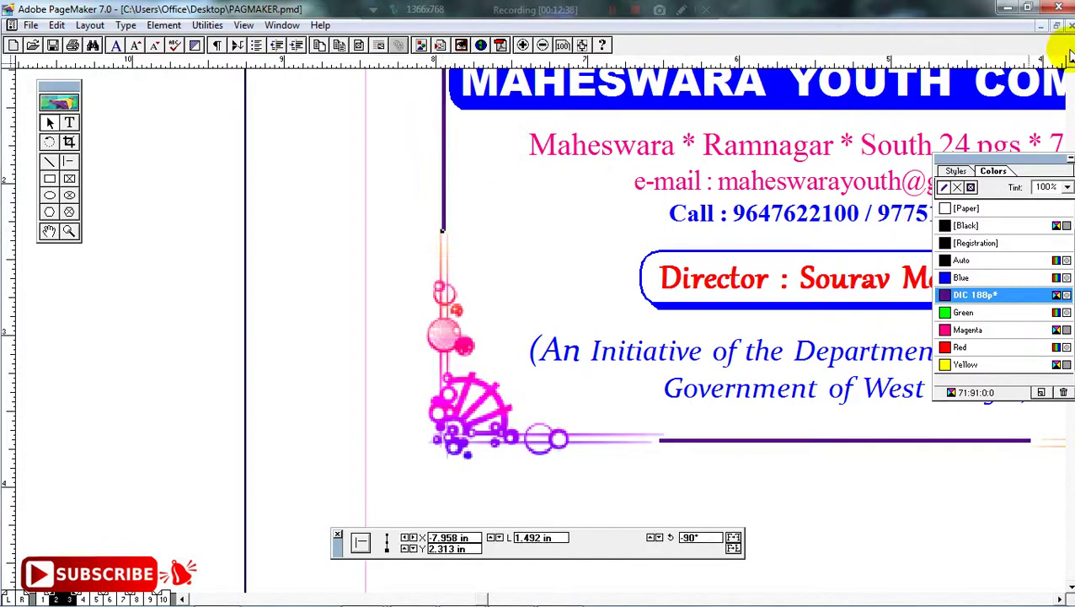
# Step: Extend the top border line to 5.369 in, meeting both side lines, and check the top-right corner
pyautogui.scroll(3, 564, 224)
pyautogui.scroll(2, 563, 224)
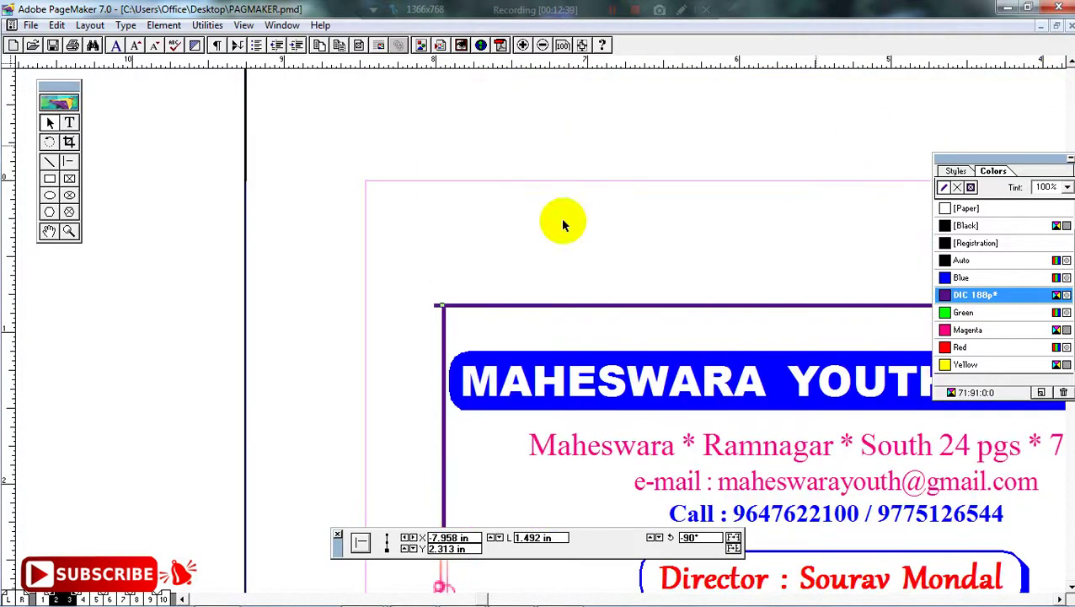
pyautogui.click(502, 309)
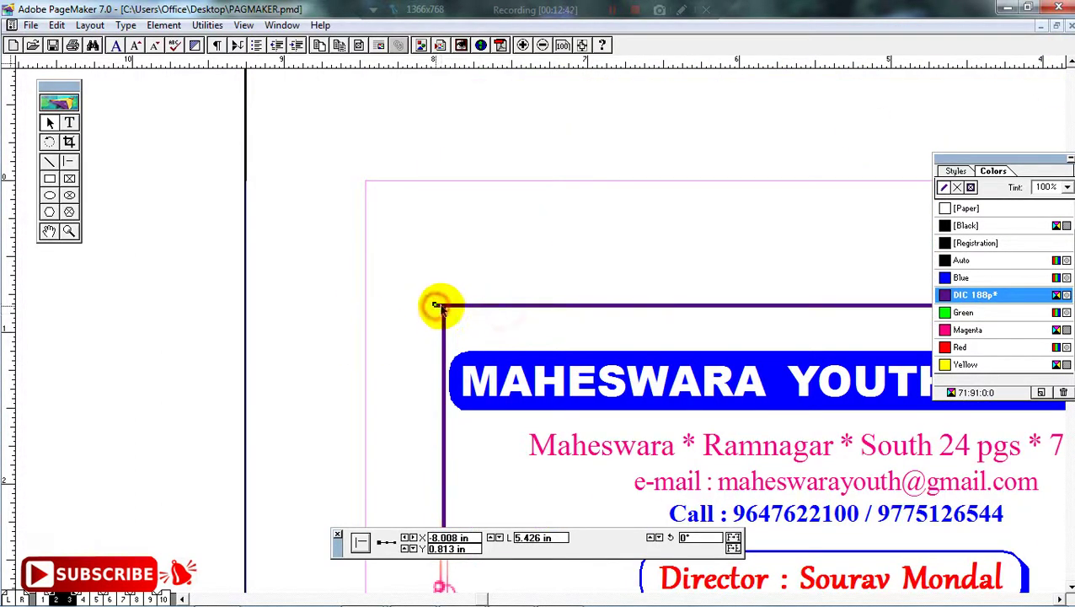
pyautogui.moveTo(435, 305); pyautogui.dragTo(442, 305)
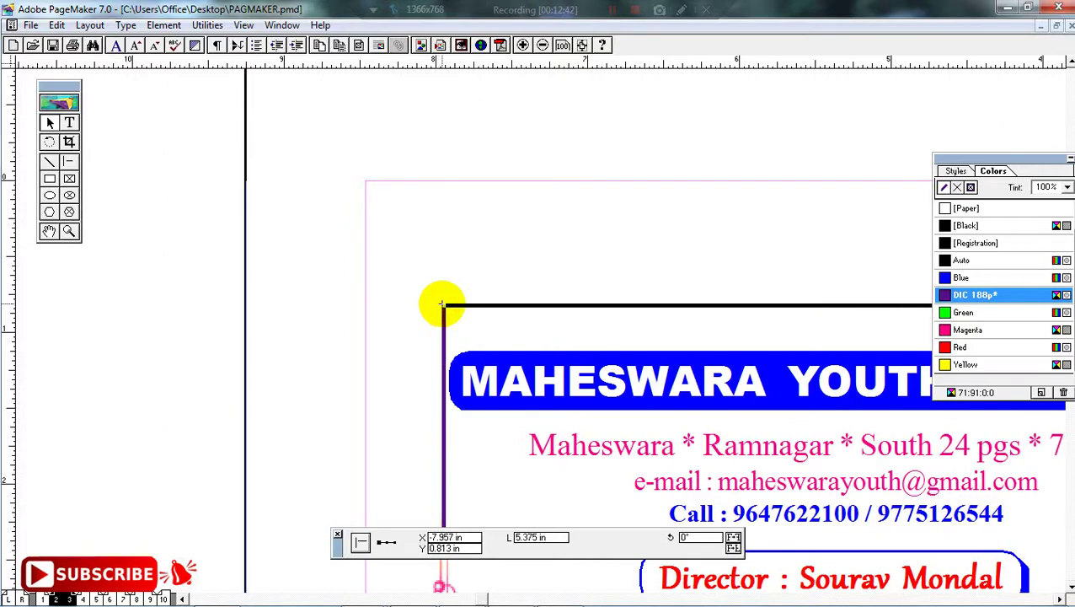
pyautogui.click(1062, 589)
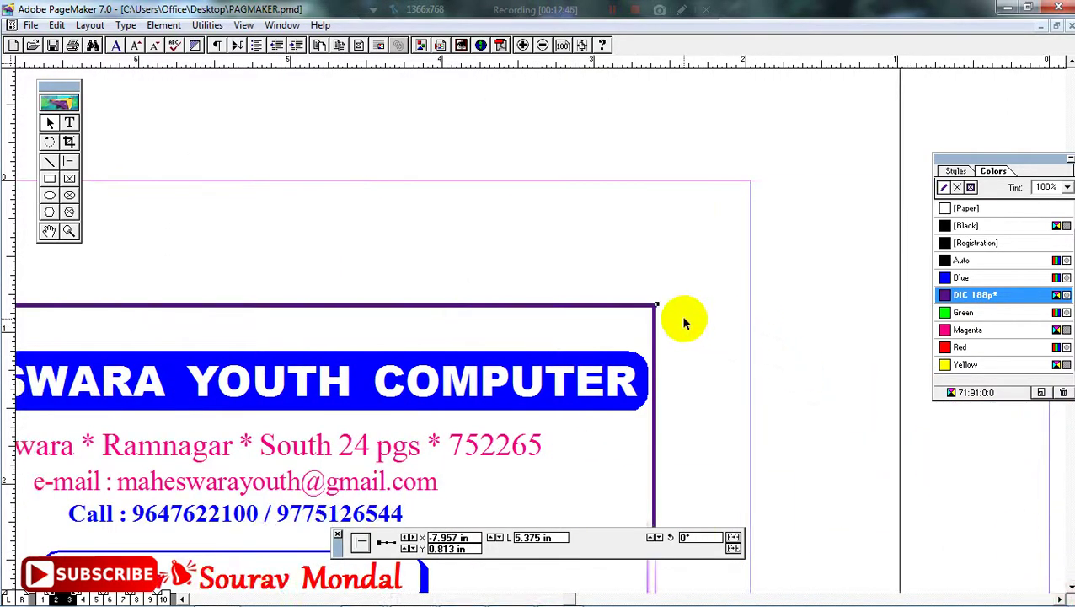
pyautogui.hotkey('ctrl', '=')
pyautogui.click(787, 235)
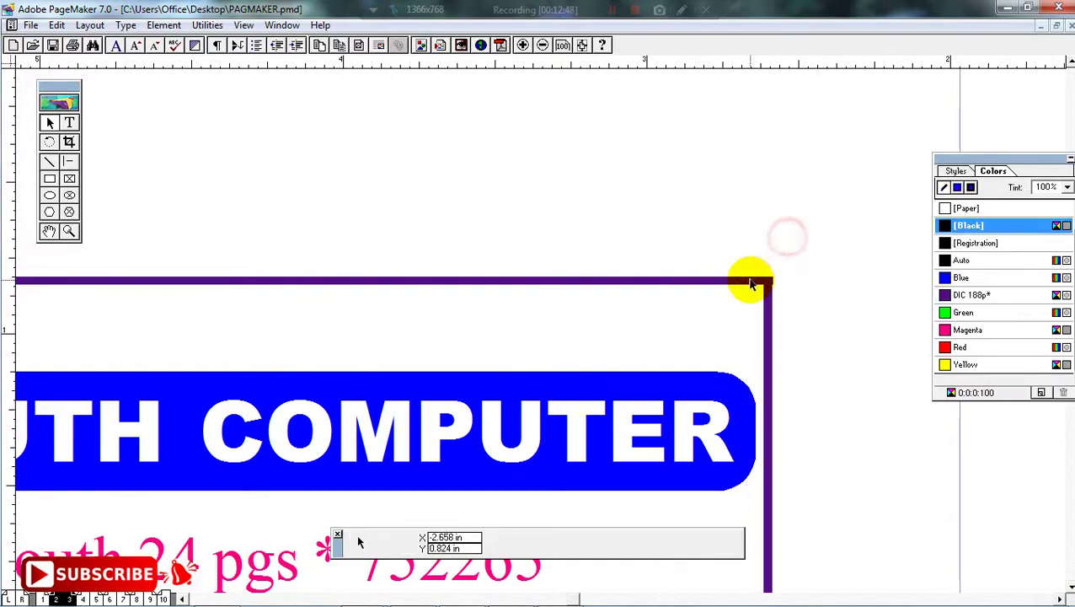
pyautogui.click(772, 281)
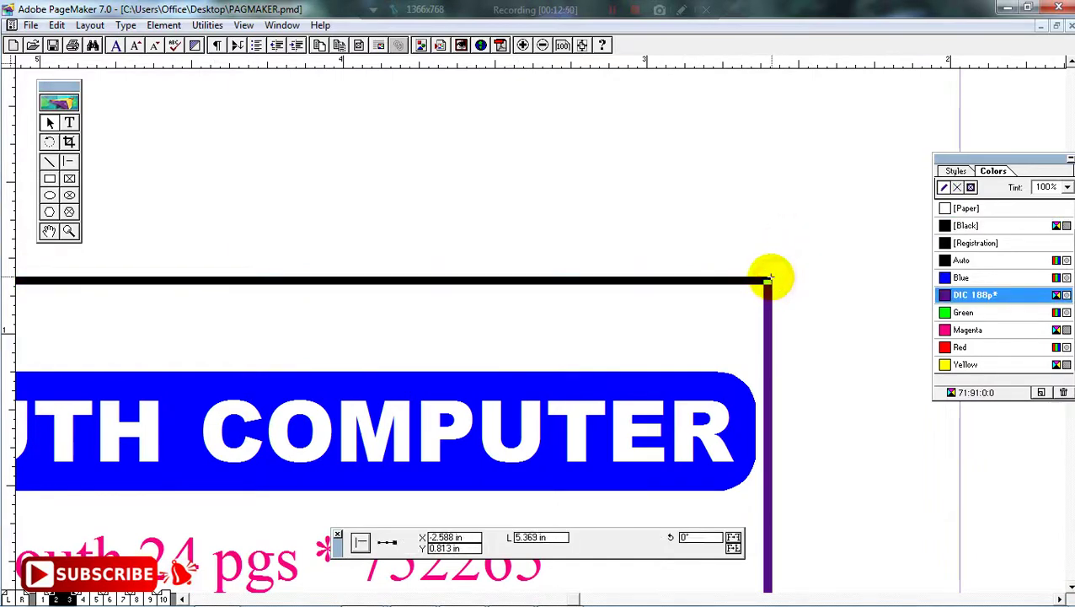
pyautogui.click(830, 240)
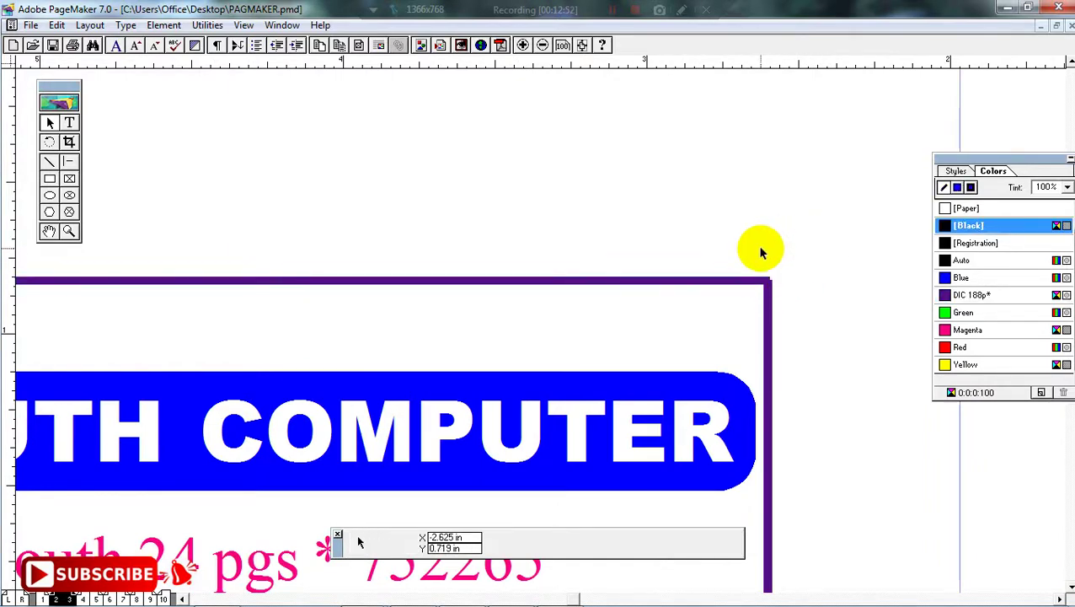
pyautogui.hotkey('ctrl', '1')
pyautogui.hotkey('ctrl', '0')
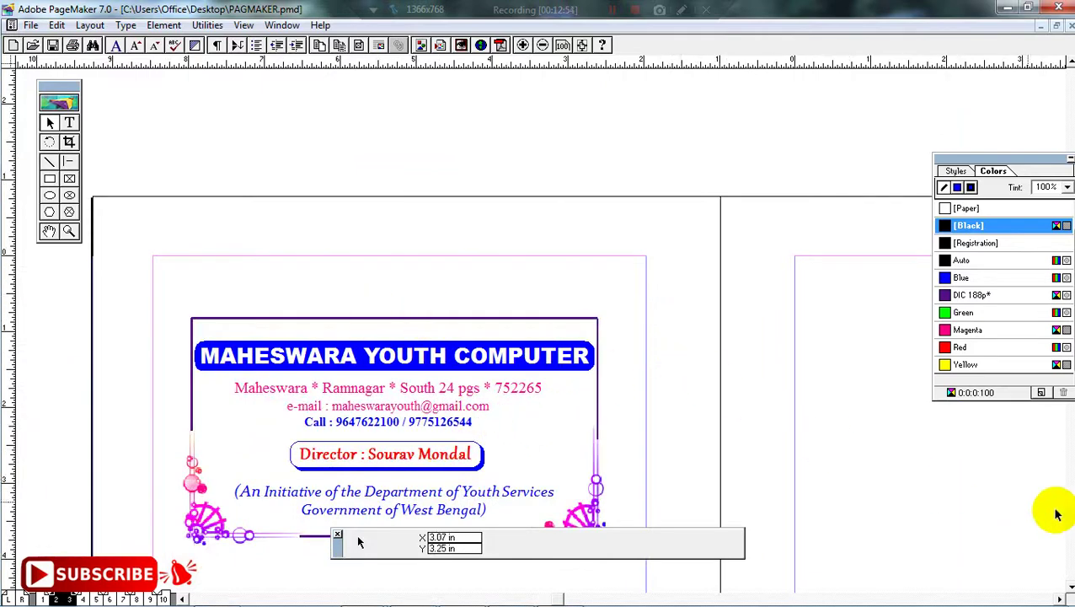
# Step: Add a horizontal ruler guide across the card
pyautogui.scroll(-1, 1058, 581)
pyautogui.scroll(-1, 1058, 581)
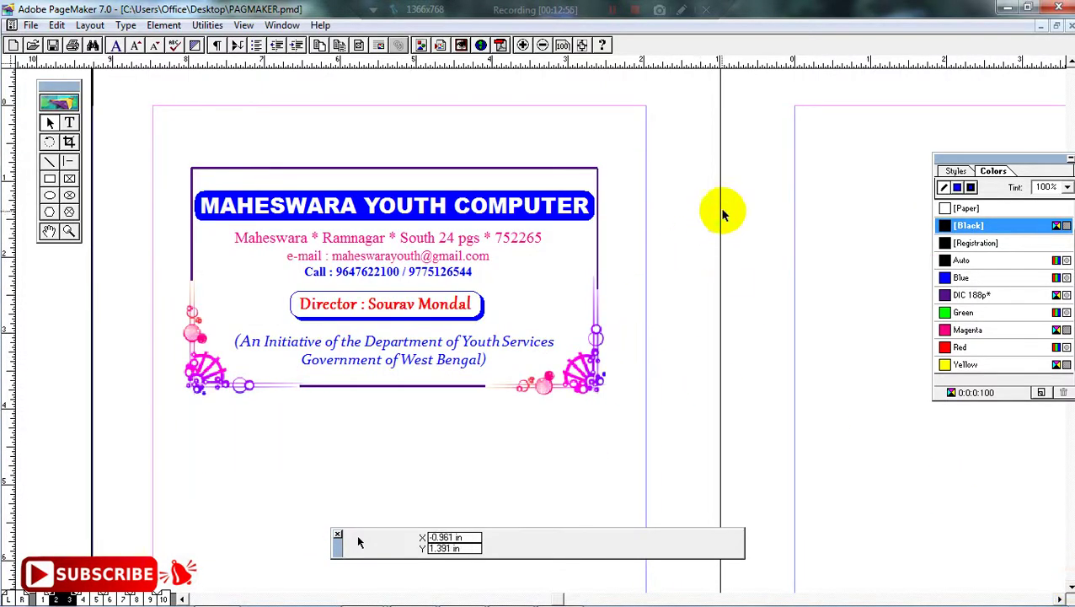
pyautogui.moveTo(164, 132)
pyautogui.mouseDown()
pyautogui.moveTo(591, 440)
pyautogui.moveTo(625, 436)
pyautogui.mouseUp()
pyautogui.click(603, 447)
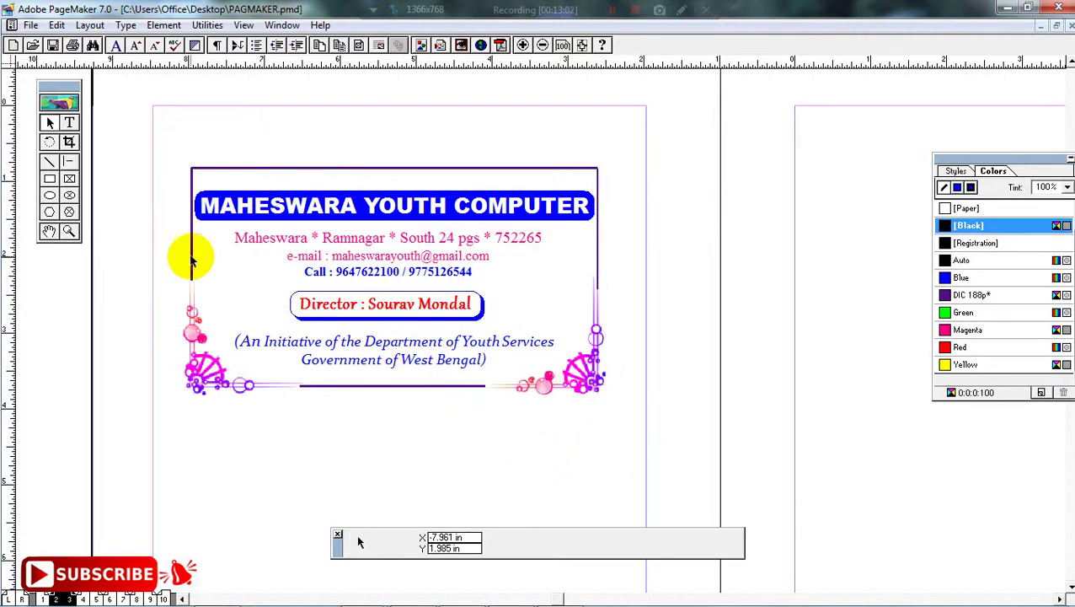
pyautogui.moveTo(244, 59); pyautogui.dragTo(254, 290)
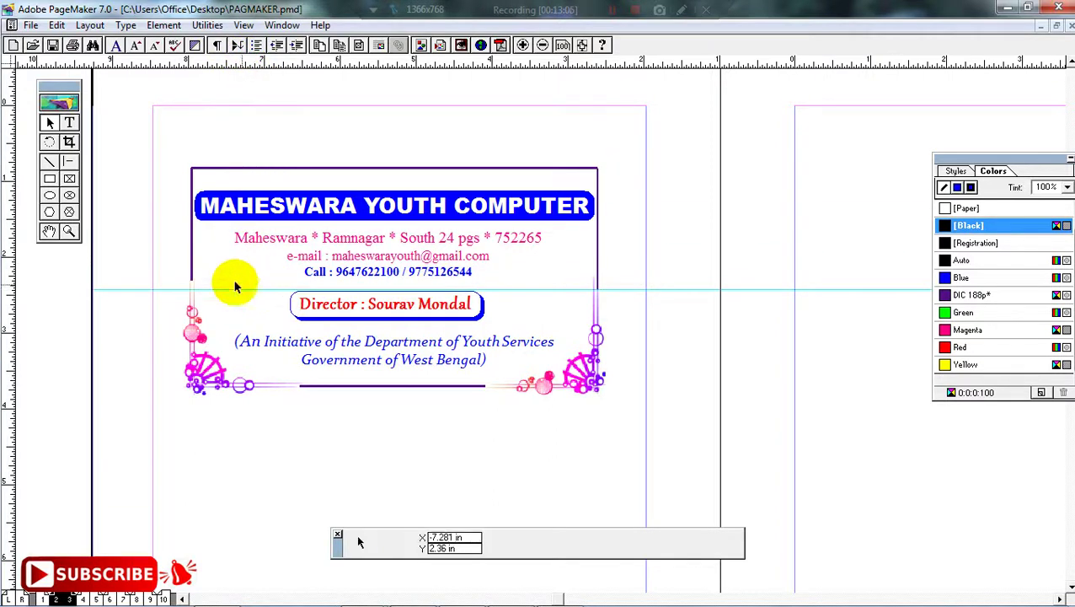
# Step: Lengthen the left border line at its bottom and select the 'Government of West Bengal' heading
pyautogui.click(192, 266)
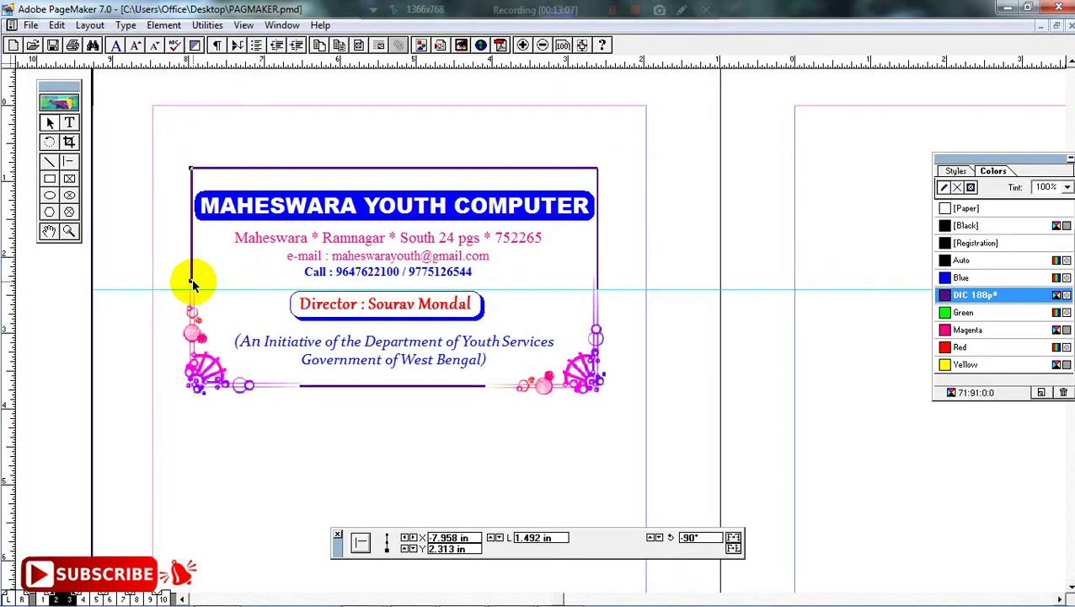
pyautogui.moveTo(192, 287); pyautogui.dragTo(295, 13)
pyautogui.click(730, 250)
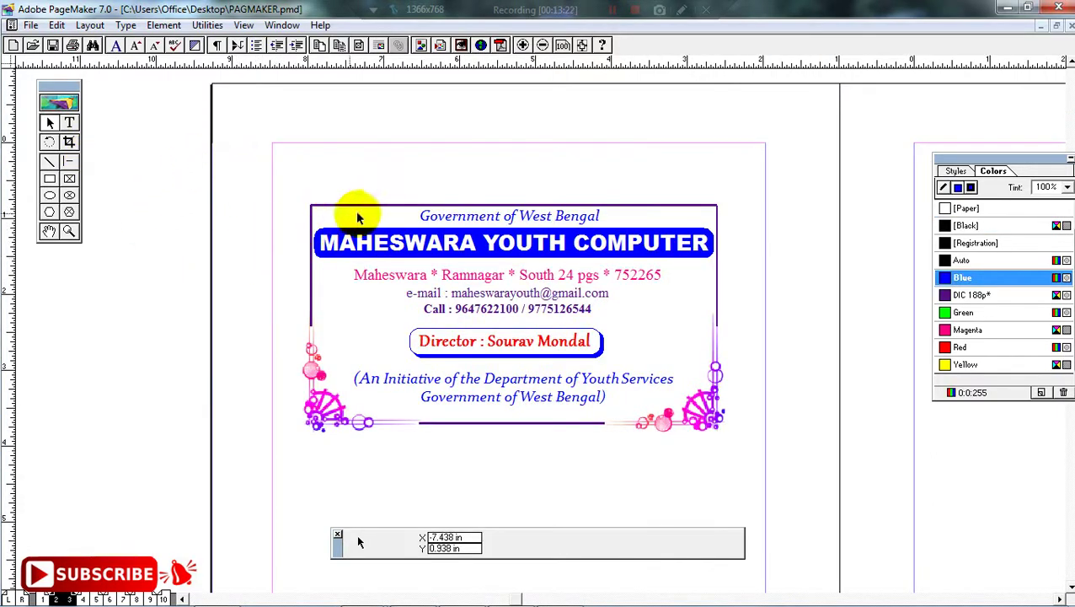
pyautogui.click(425, 218)
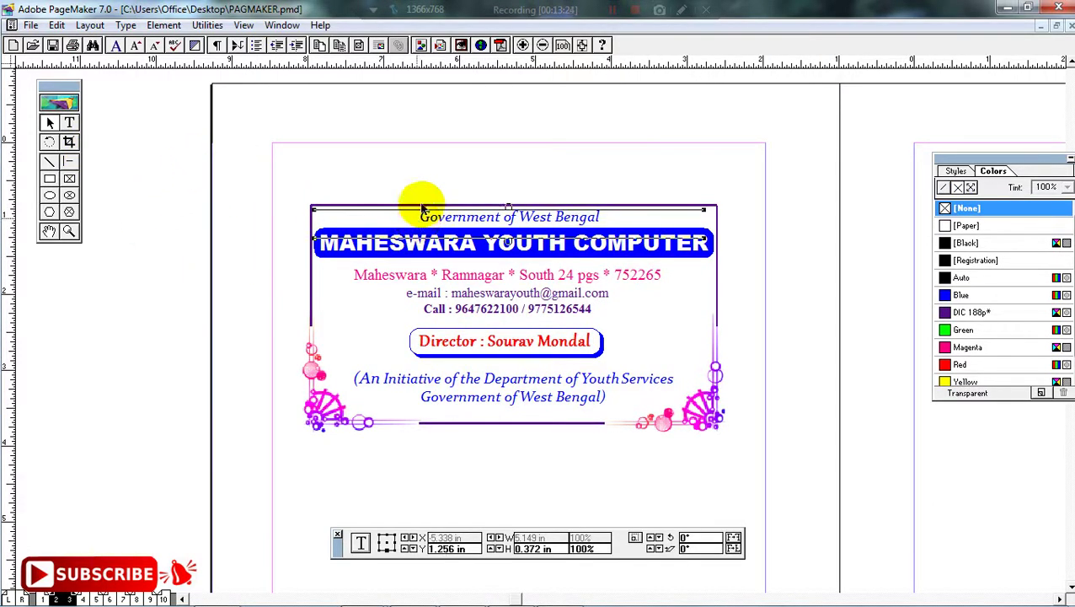
# Step: Marquee-select all the card's elements and group them into one object
pyautogui.click(430, 179)
pyautogui.moveTo(271, 175)
pyautogui.mouseDown()
pyautogui.moveTo(684, 487)
pyautogui.moveTo(758, 488)
pyautogui.mouseUp()
pyautogui.click(162, 24)
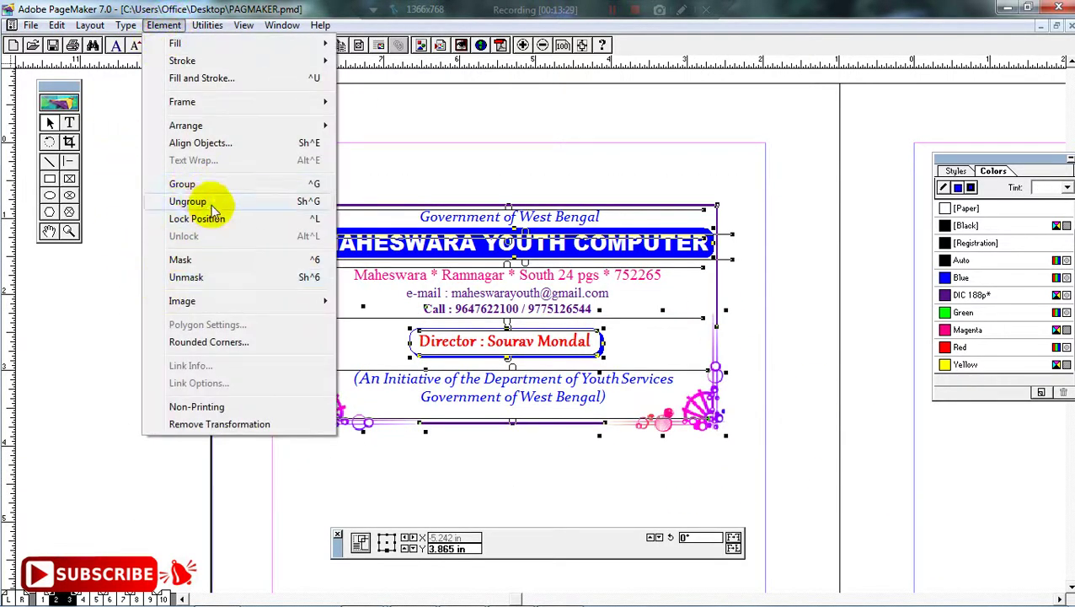
pyautogui.click(210, 184)
pyautogui.click(145, 268)
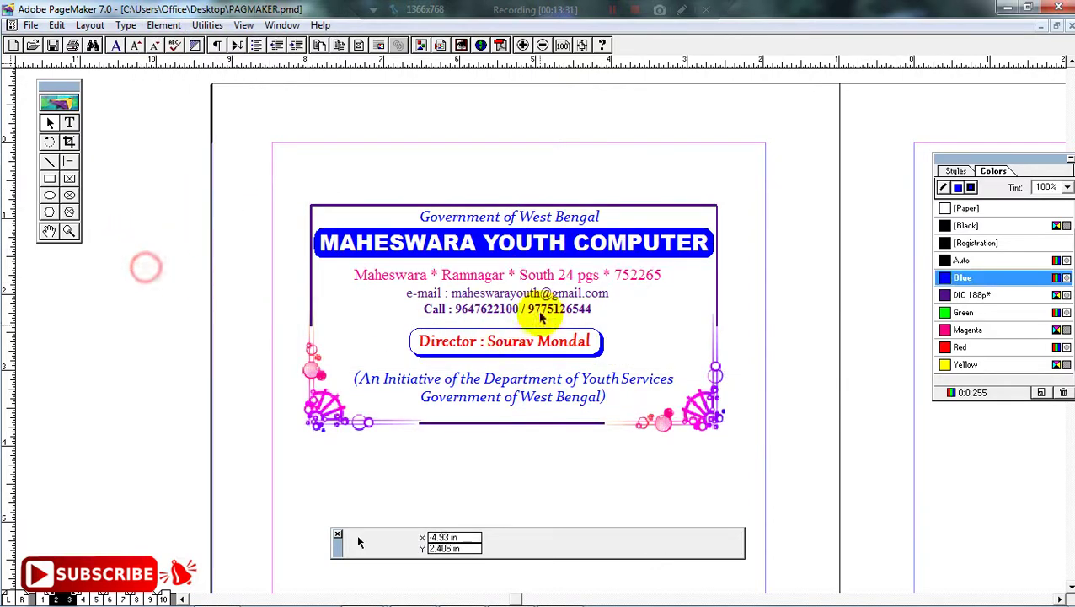
# Step: Move the grouped card up the page and reselect it
pyautogui.moveTo(593, 279)
pyautogui.mouseDown()
pyautogui.moveTo(588, 218)
pyautogui.moveTo(554, 212)
pyautogui.mouseUp()
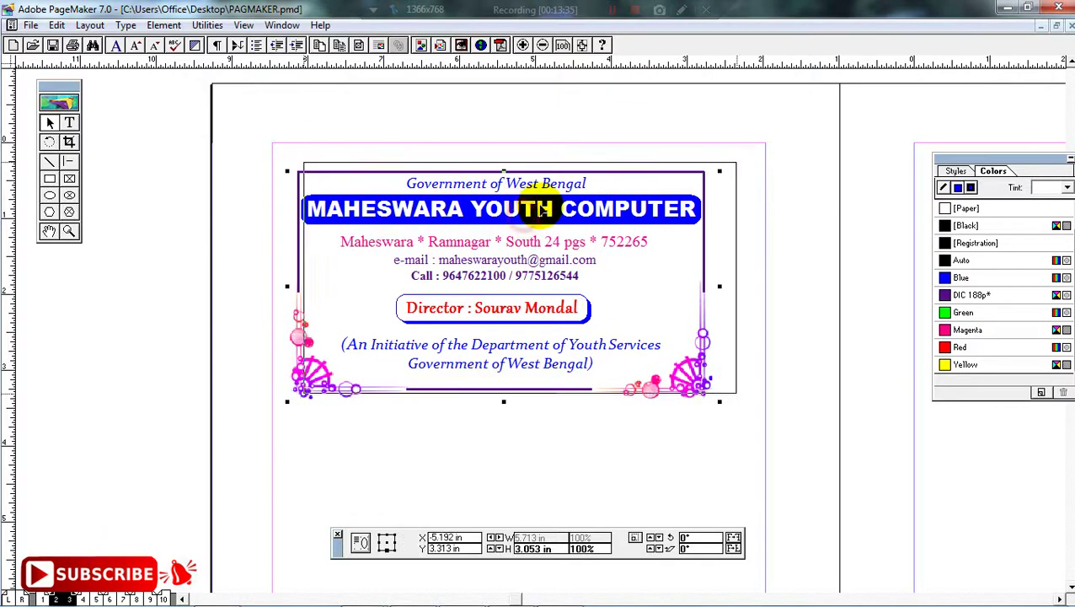
pyautogui.scroll(-2, 1049, 570)
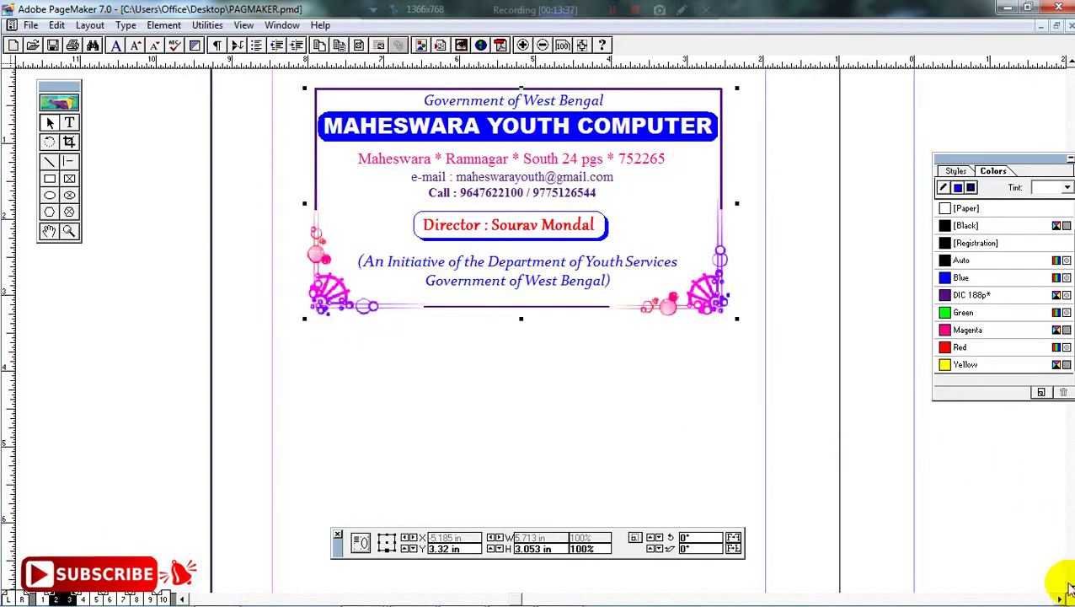
pyautogui.scroll(2, 1063, 67)
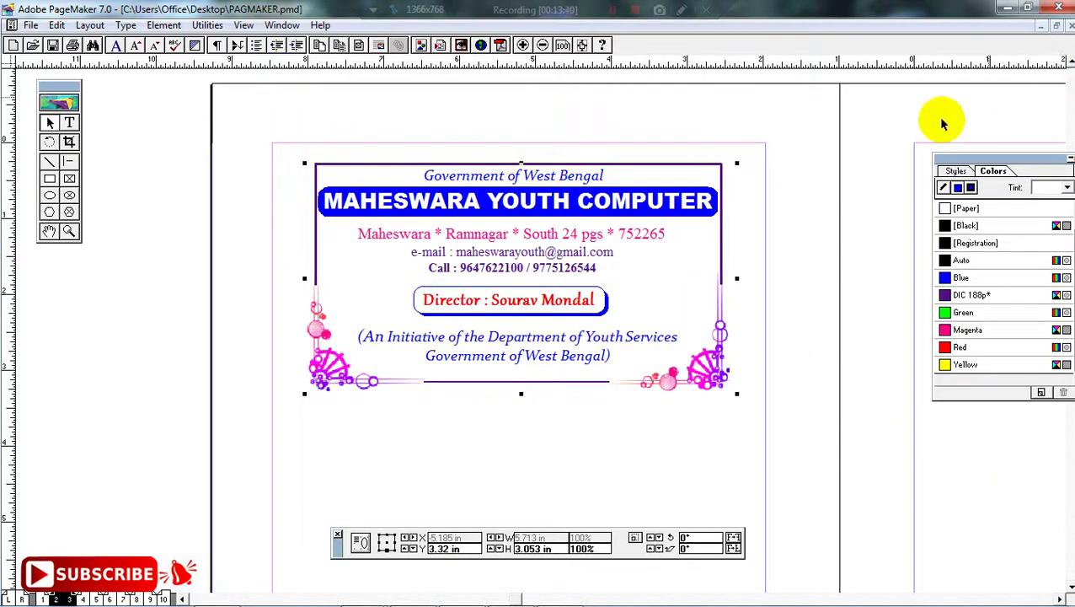
pyautogui.click(807, 182)
pyautogui.click(480, 276)
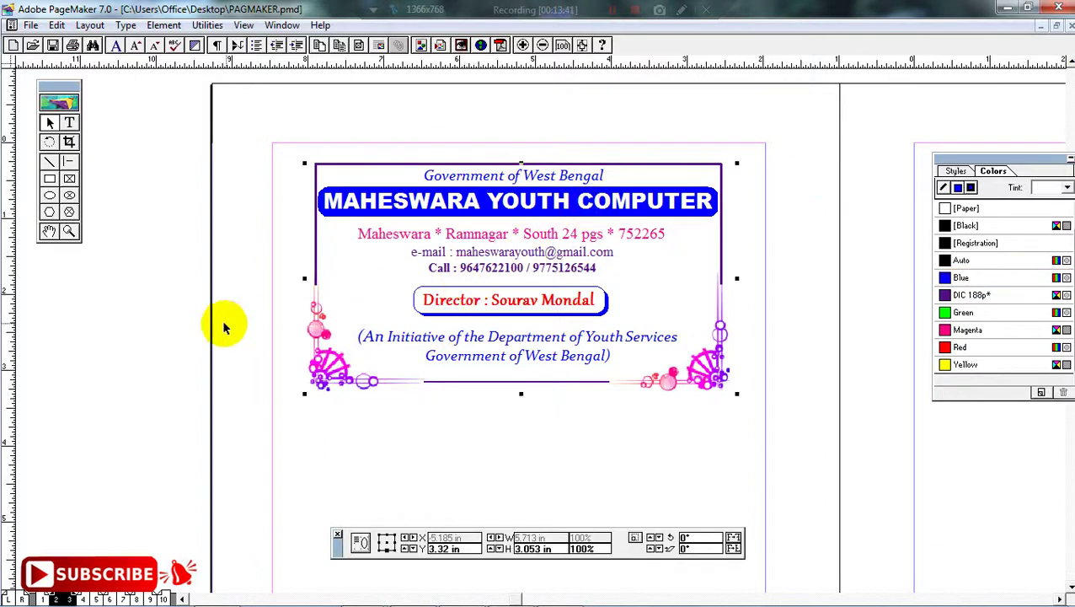
pyautogui.click(188, 327)
pyautogui.click(382, 221)
# Step: Nudge the card, zoom in on it, and move the widened Colors palette to the top right
pyautogui.moveTo(376, 221); pyautogui.dragTo(383, 228)
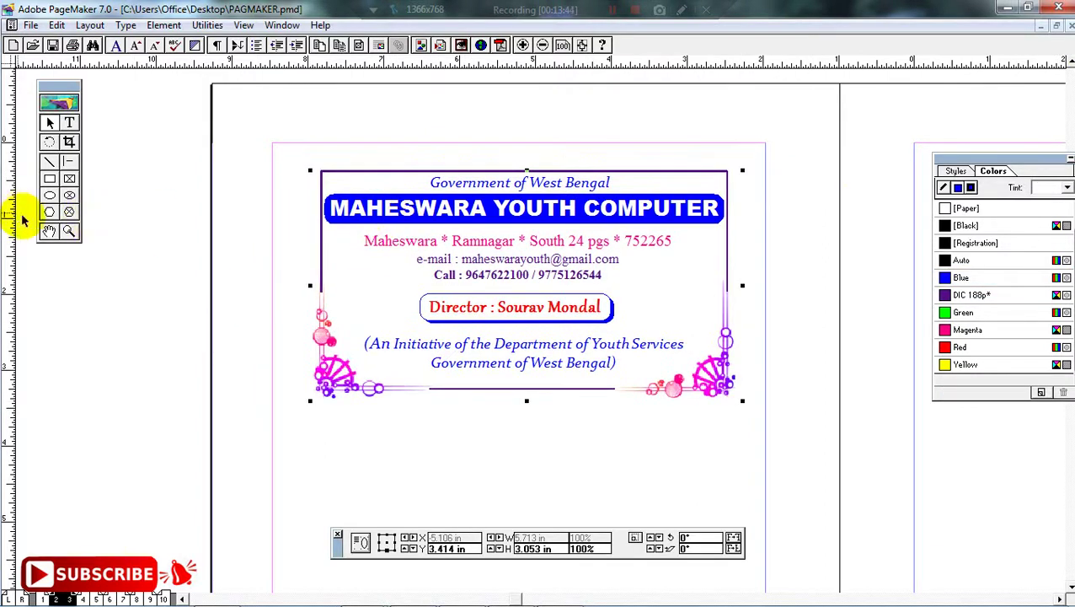
pyautogui.click(69, 231)
pyautogui.moveTo(293, 159); pyautogui.dragTo(725, 422)
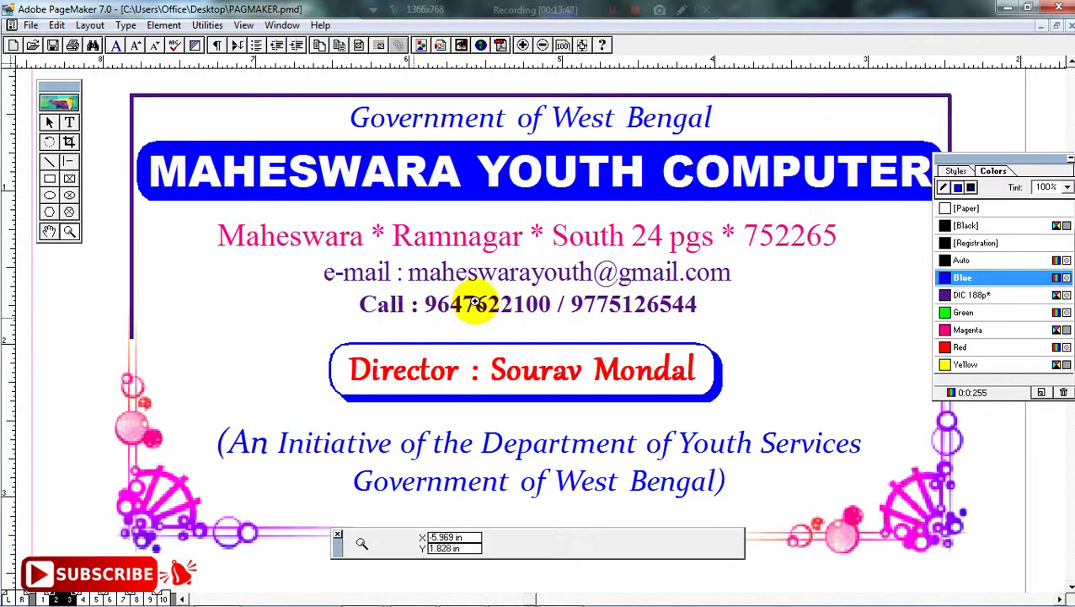
pyautogui.moveTo(1021, 162); pyautogui.dragTo(991, 72)
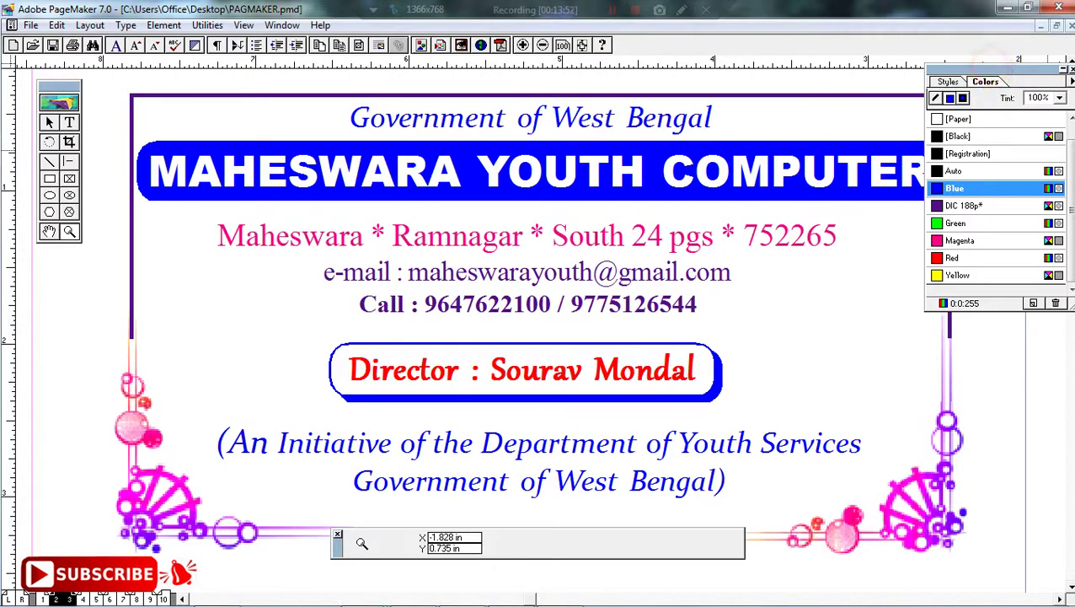
pyautogui.click(1060, 69)
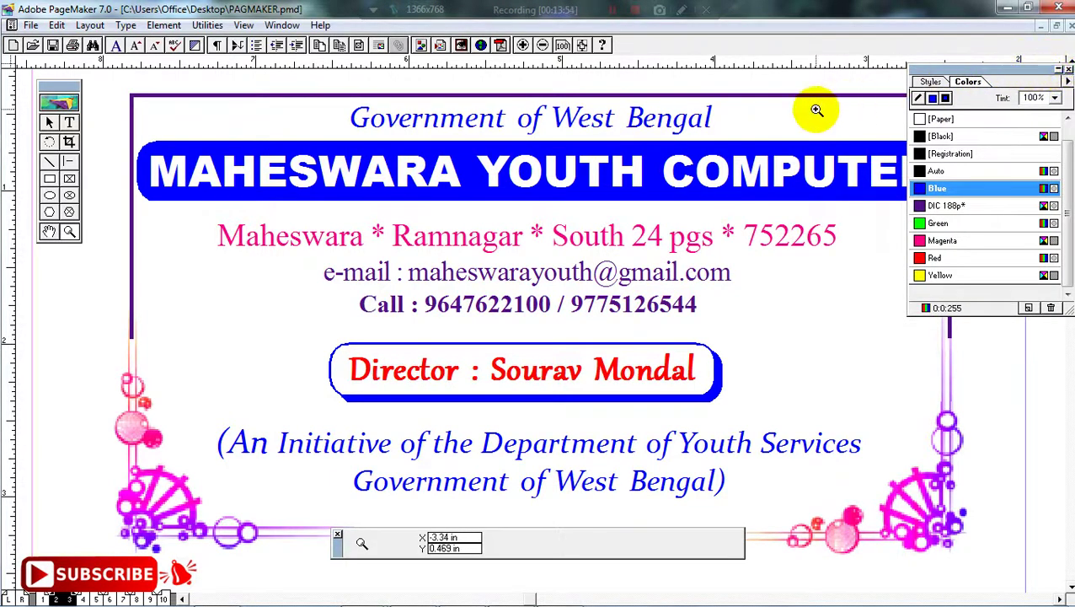
# Step: Readjust the zoom so the whole grouped card fits the window
pyautogui.keyDown('ctrl'); pyautogui.click(721, 273); pyautogui.keyUp('ctrl')
pyautogui.moveTo(256, 177)
pyautogui.mouseDown()
pyautogui.moveTo(725, 466)
pyautogui.moveTo(831, 480)
pyautogui.moveTo(817, 474)
pyautogui.mouseUp()
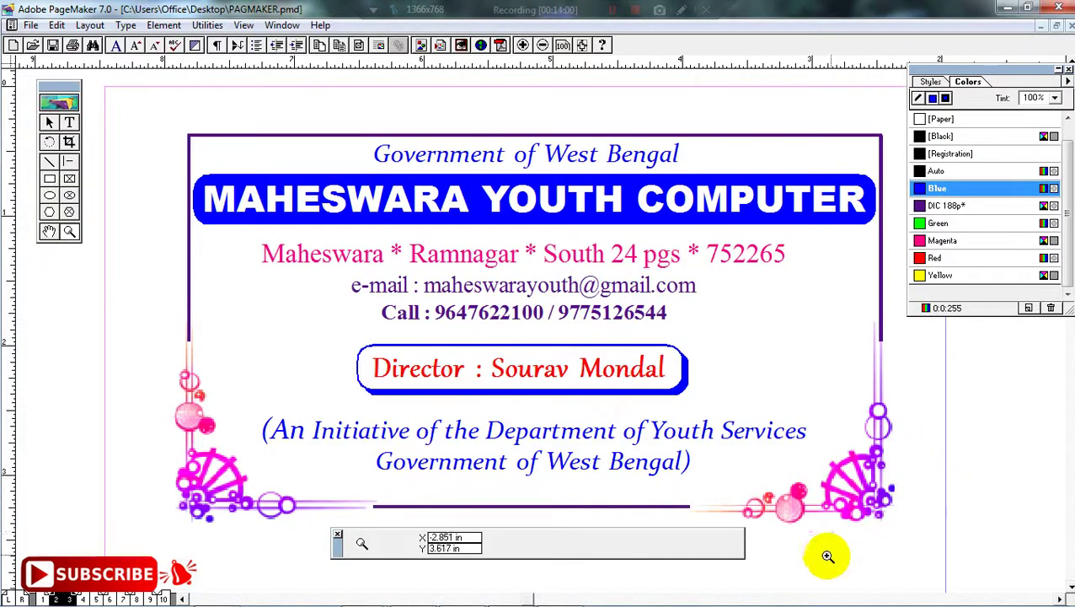
pyautogui.click(1059, 597)
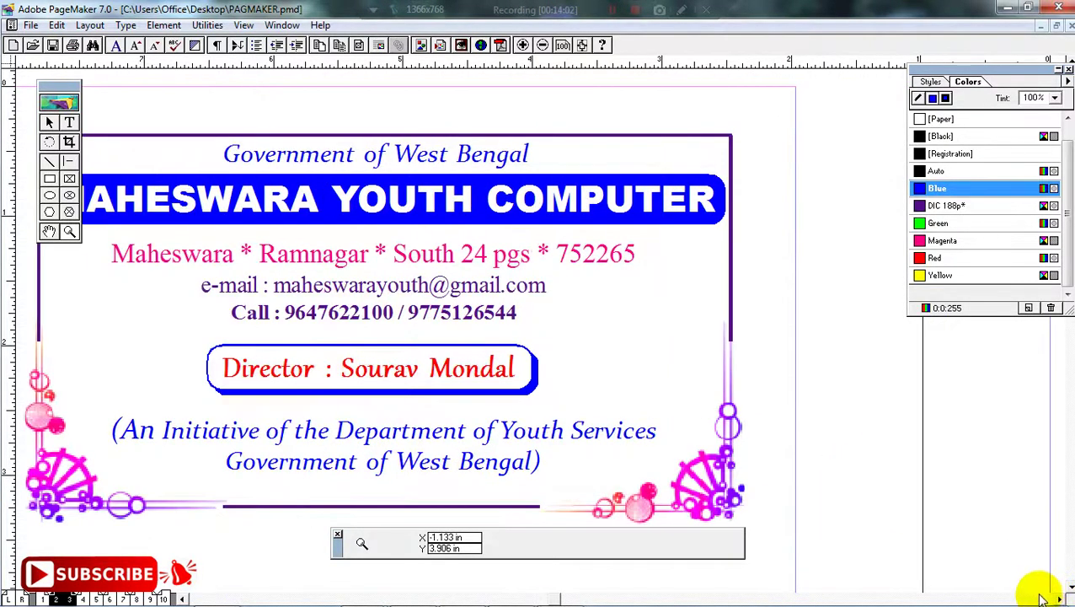
pyautogui.click(292, 498)
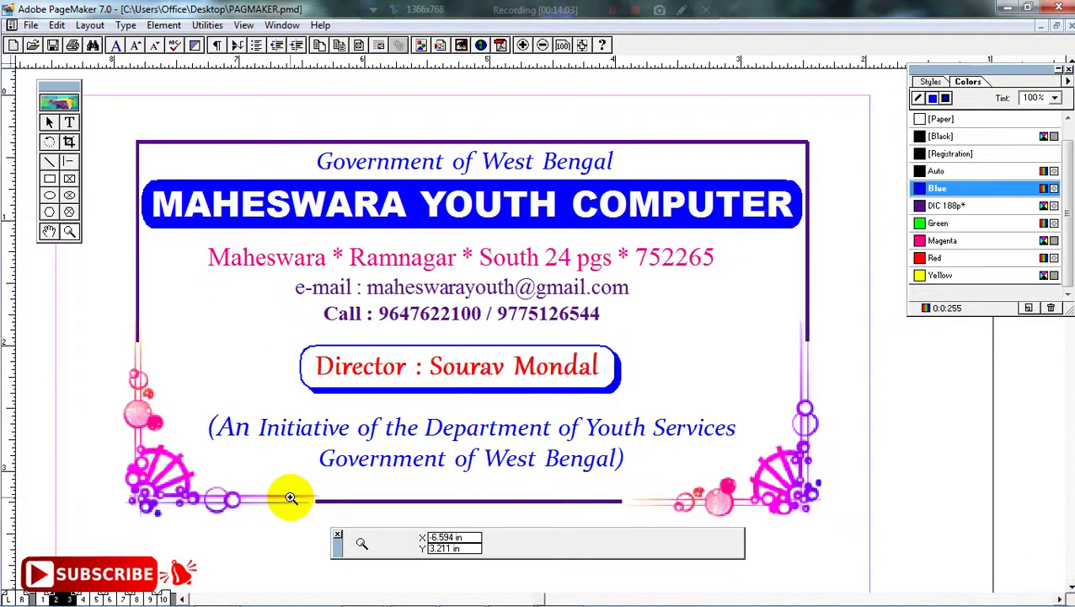